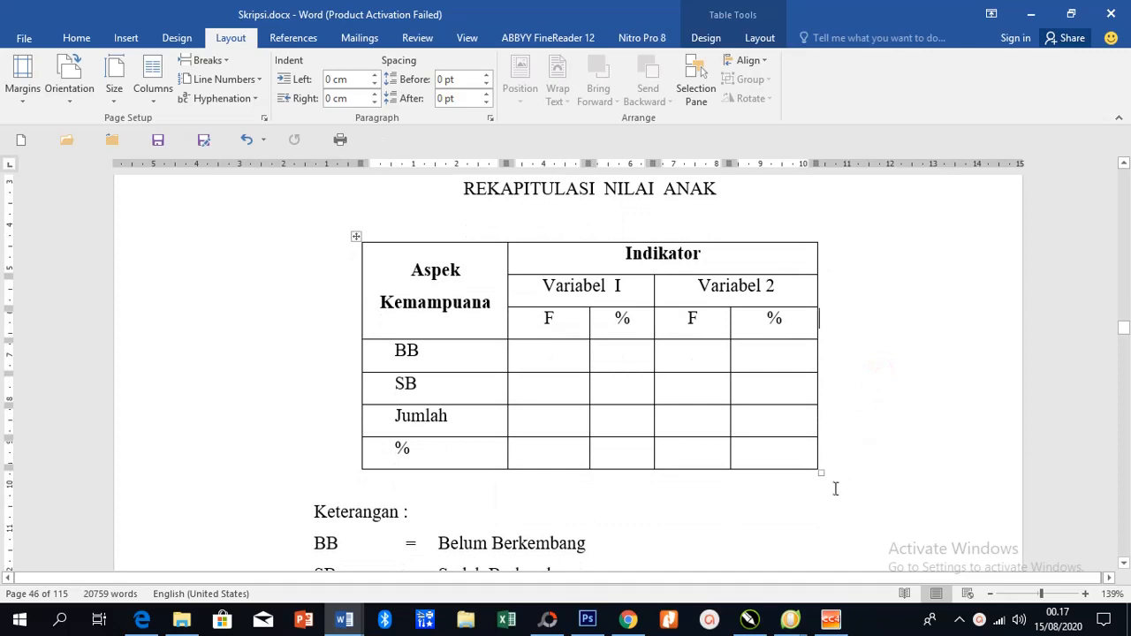
# Examine the merged header cells and rows of the REKAPITULASI NILAI ANAK table, Tabel 3.4.
pyautogui.click(836, 486)
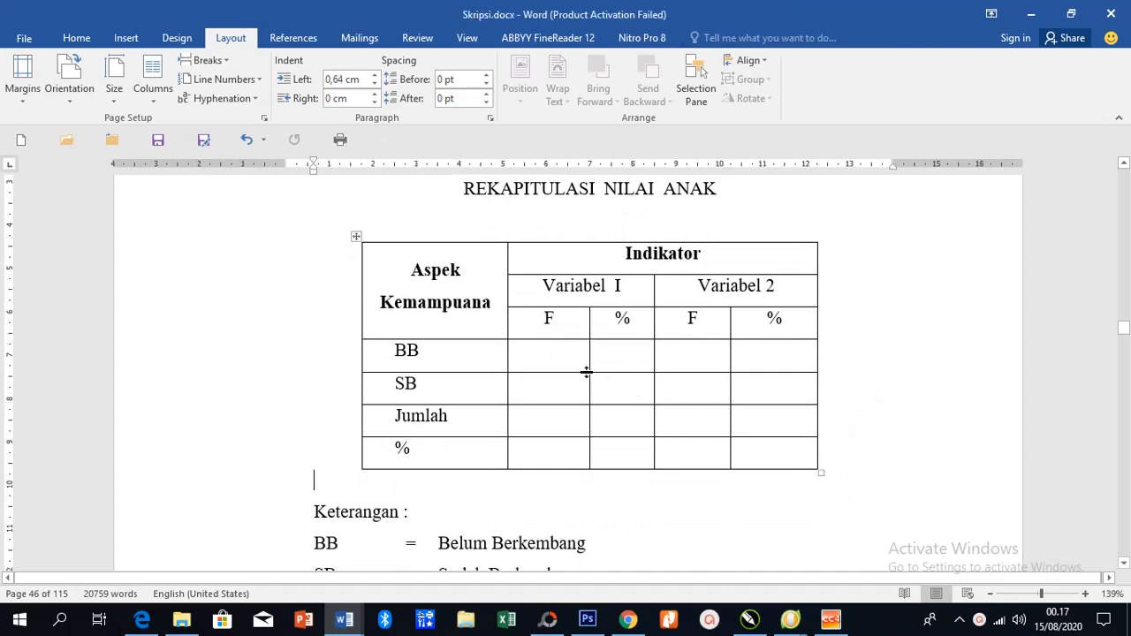
pyautogui.click(563, 358)
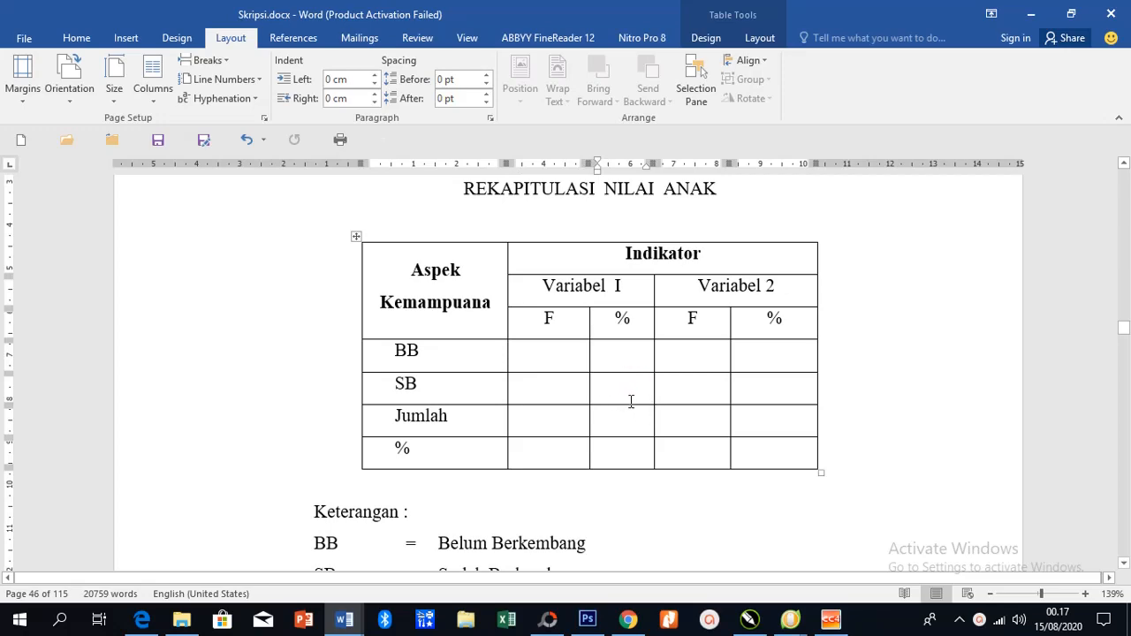
pyautogui.click(487, 482)
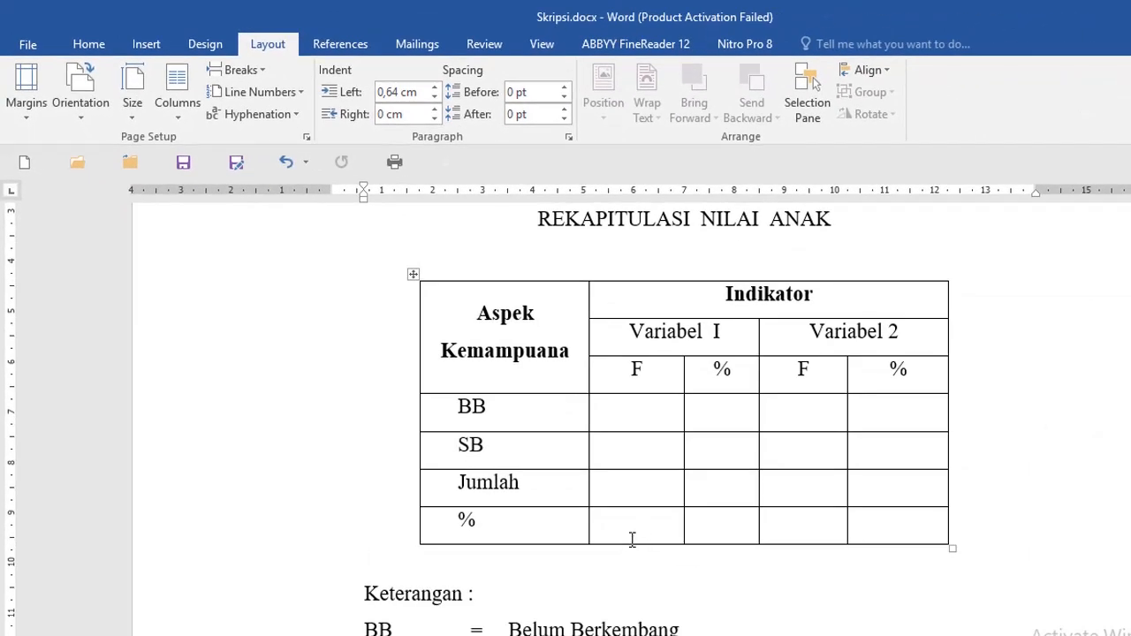
pyautogui.scroll(3, 641, 513)
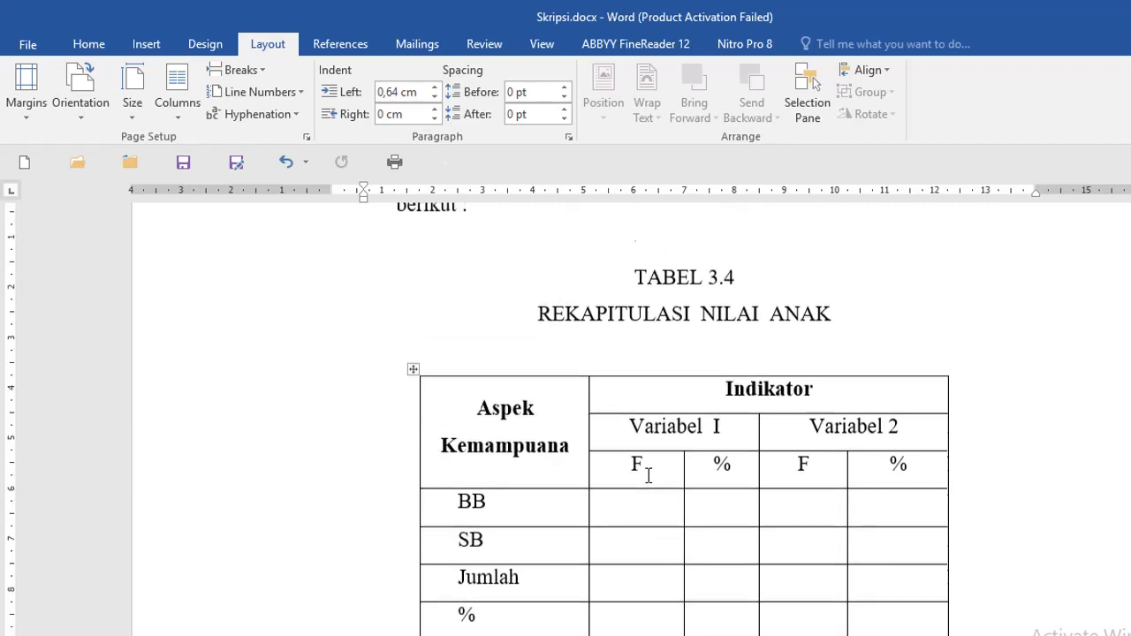
pyautogui.click(857, 351)
pyautogui.scroll(-3, 857, 378)
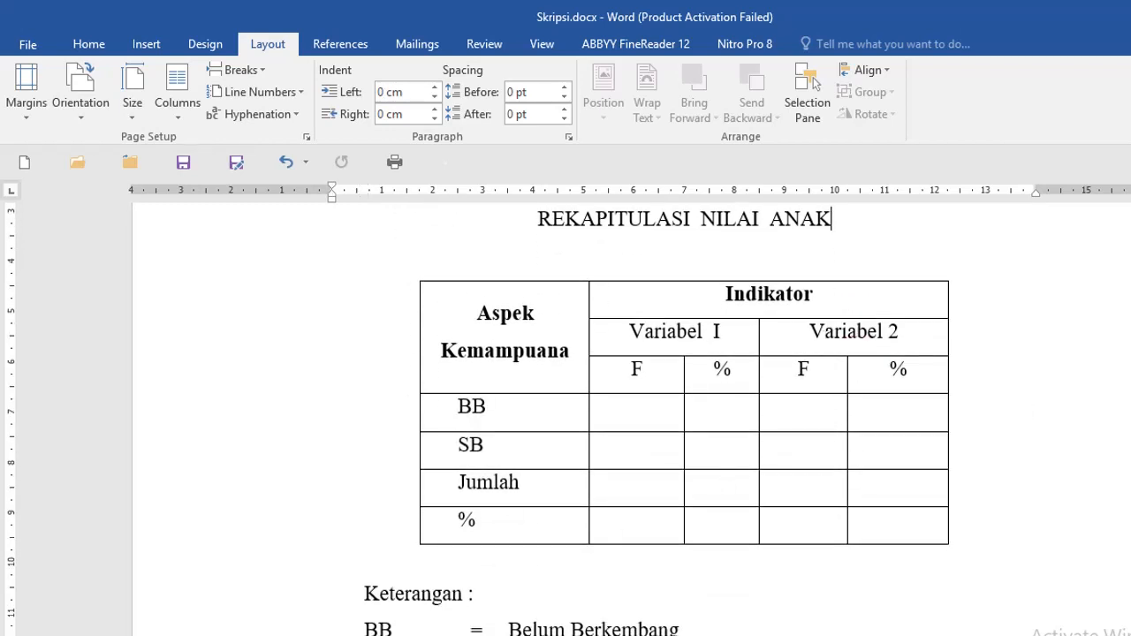
# Look through the rest of the thesis for other table examples, including the Siklus I assessment data in Tabel 4.4.
pyautogui.moveTo(1130, 410); pyautogui.dragTo(1130, 459)
pyautogui.scroll(-10, 919, 448)
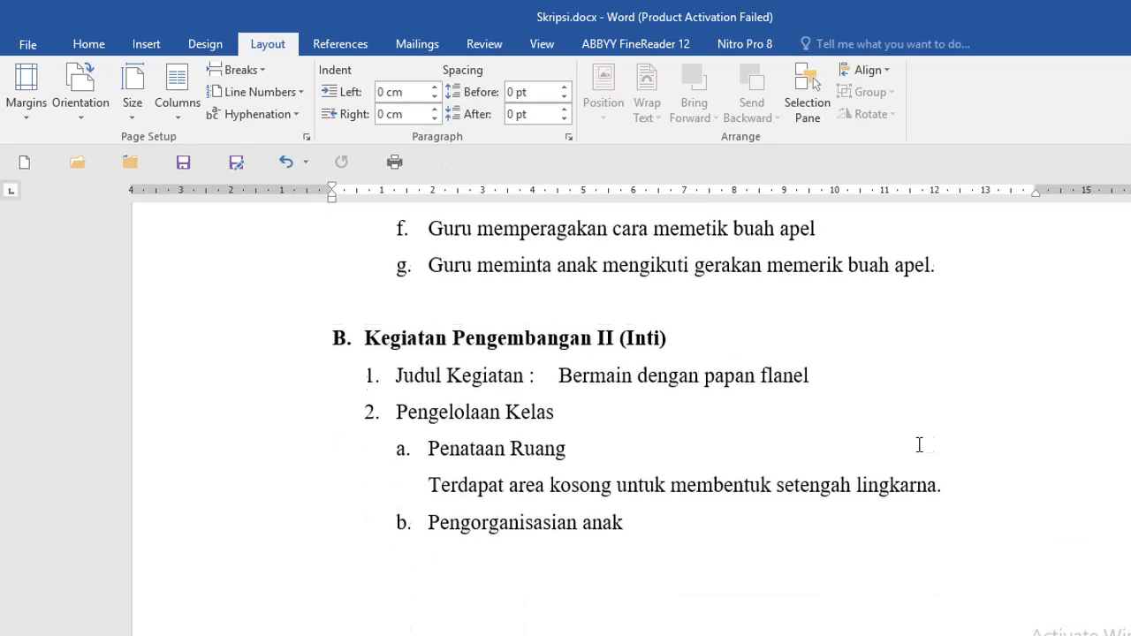
pyautogui.scroll(-3, 900, 444)
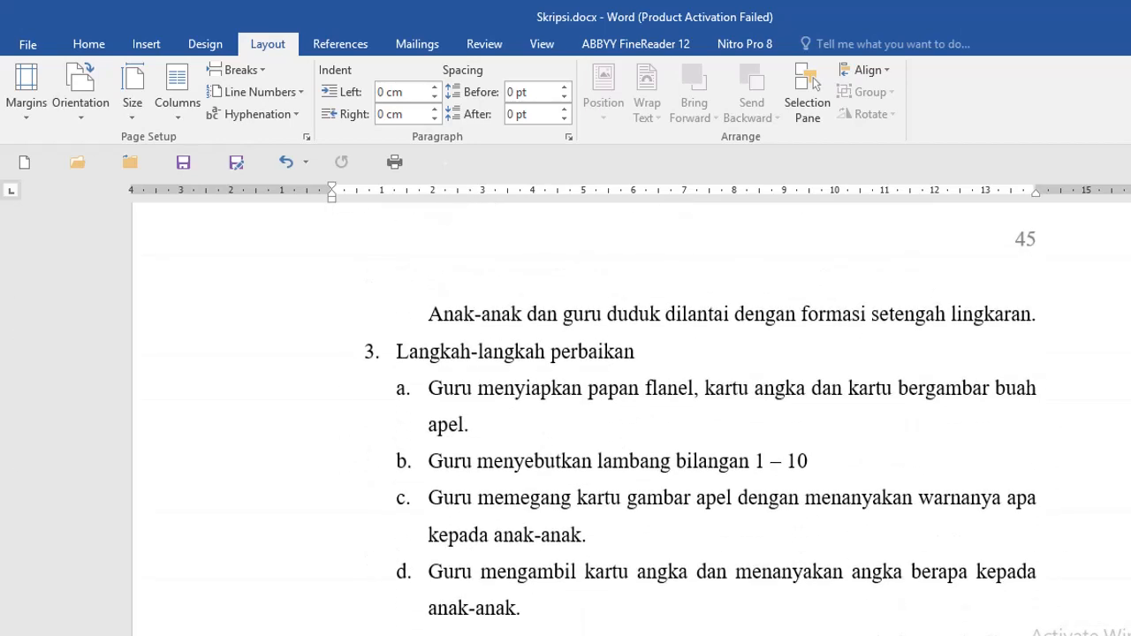
pyautogui.scroll(-10, 1104, 480)
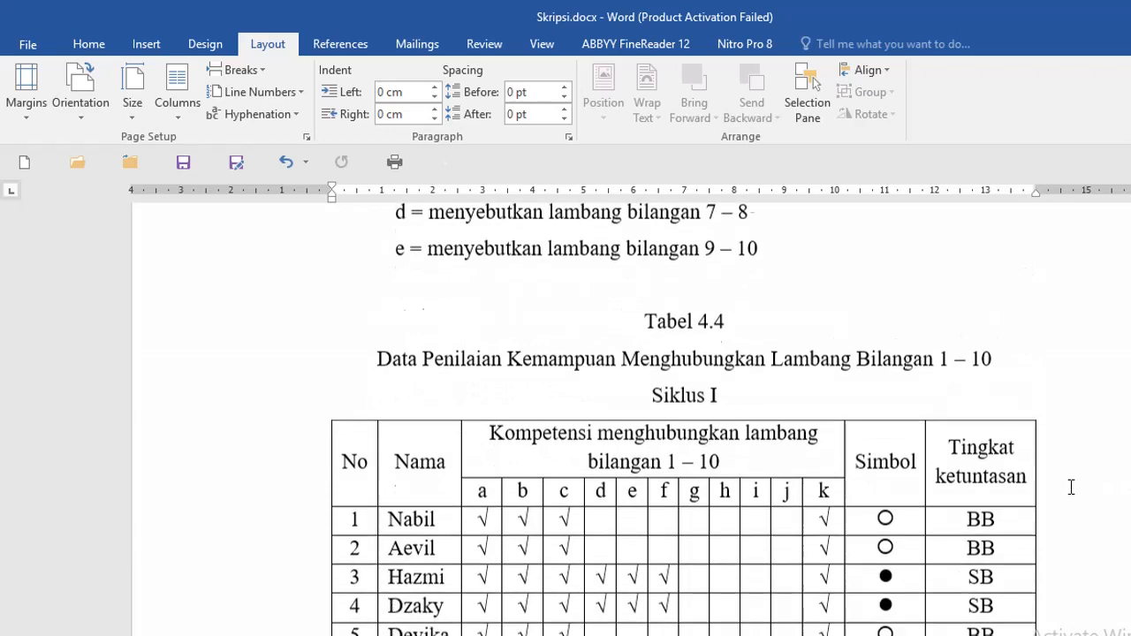
pyautogui.scroll(-1, 1074, 472)
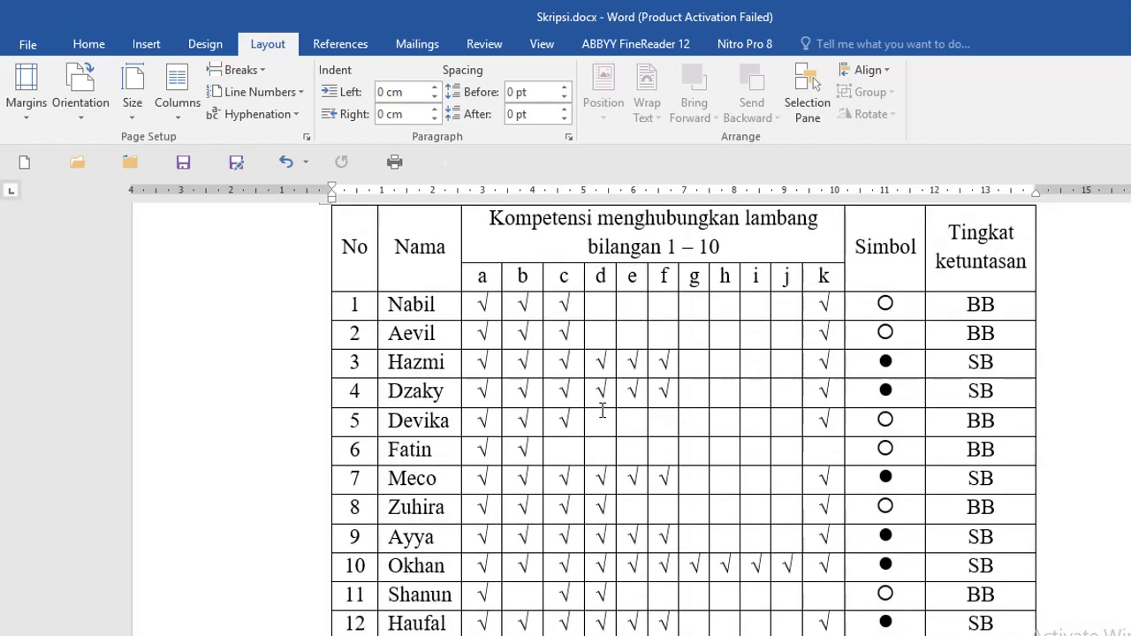
pyautogui.scroll(1, 602, 410)
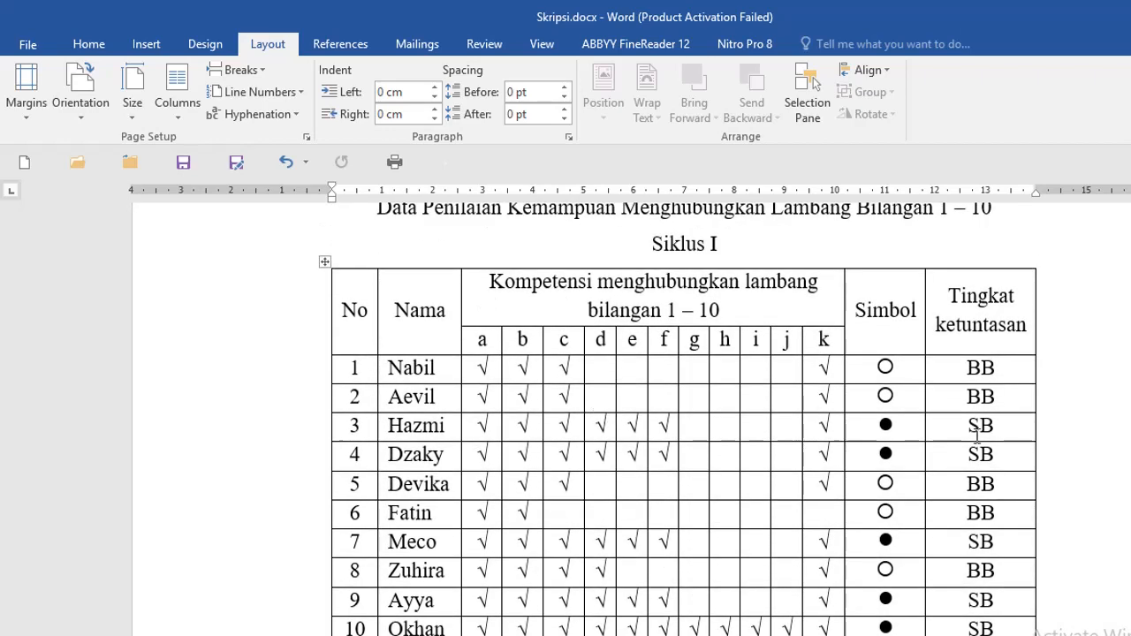
pyautogui.scroll(20, 1090, 501)
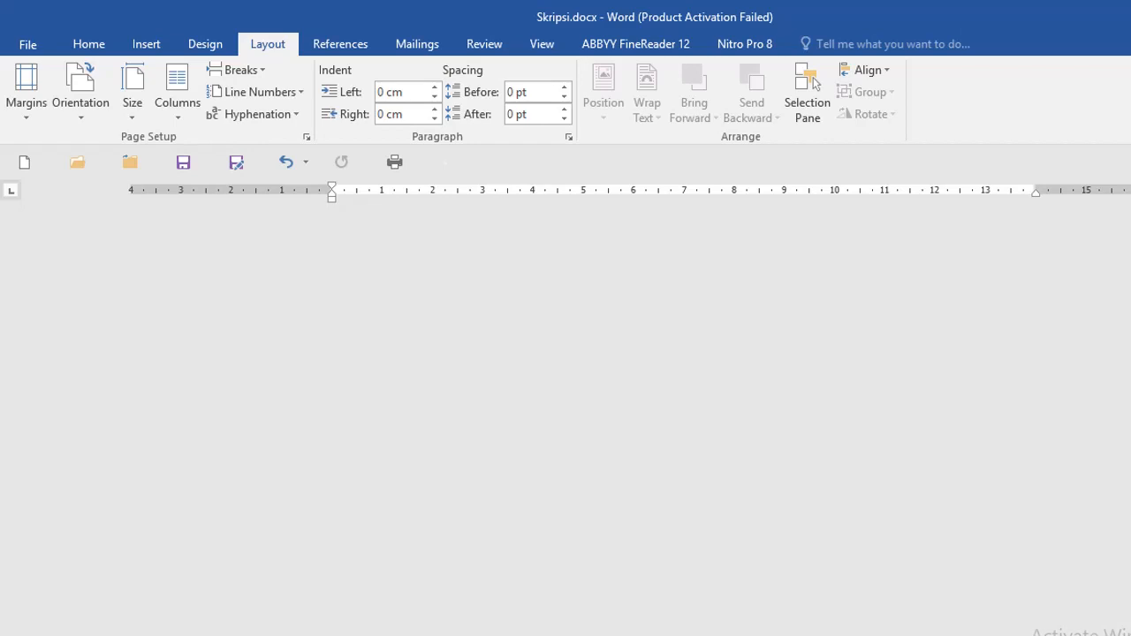
pyautogui.scroll(-1, 1090, 501)
pyautogui.scroll(20, 1090, 501)
pyautogui.scroll(-12, 1023, 489)
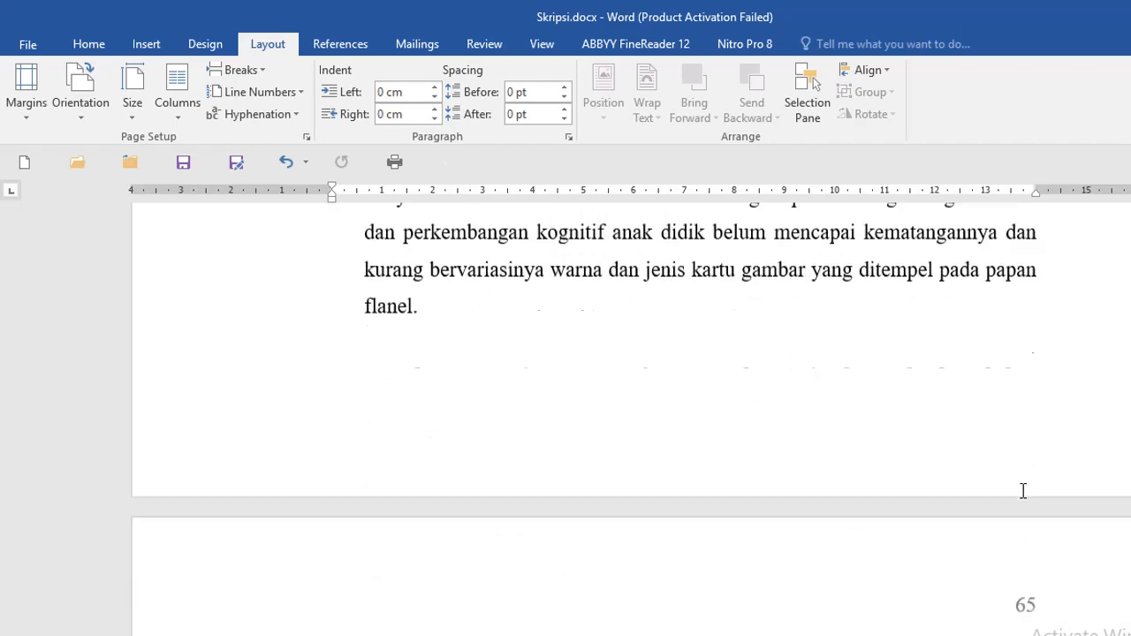
pyautogui.scroll(-15, 918, 478)
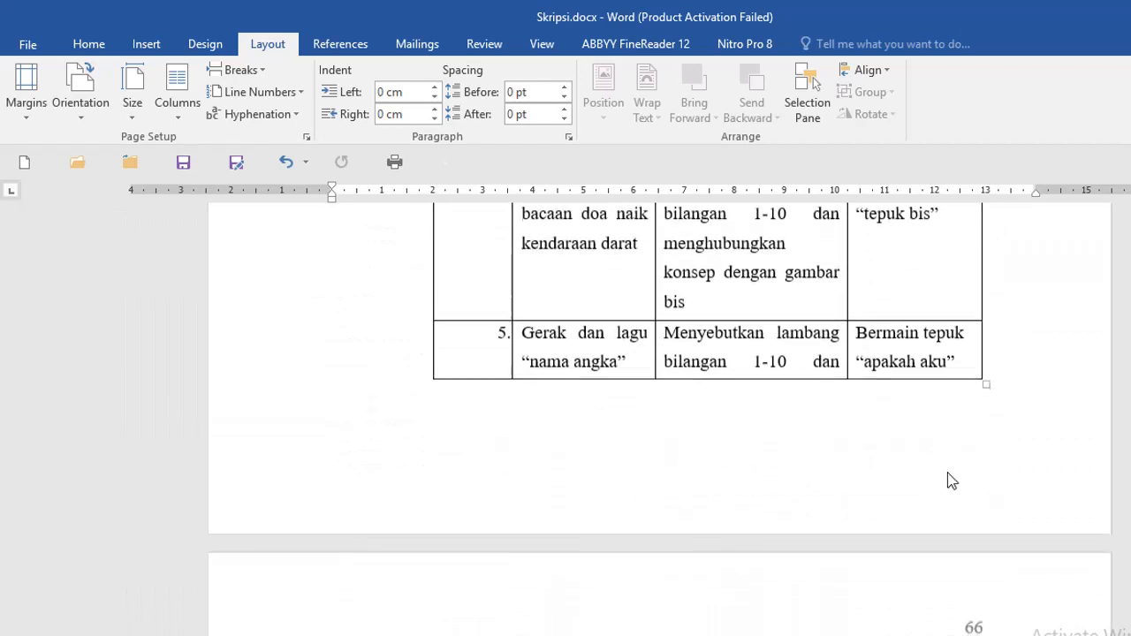
pyautogui.scroll(-6, 977, 474)
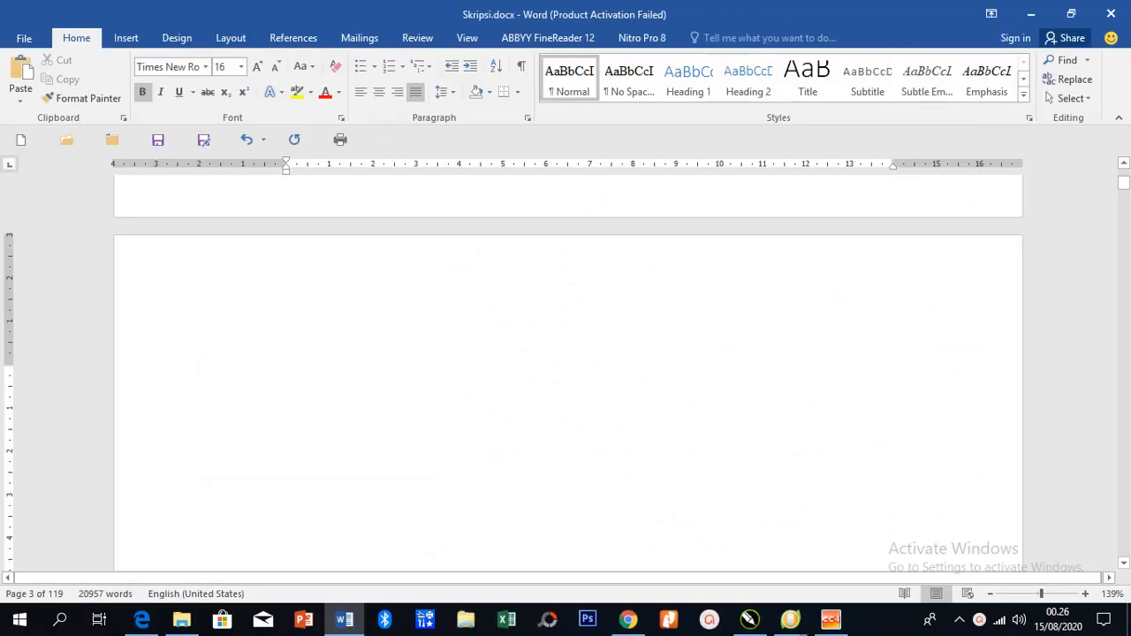
# Add a line on the blank third page and insert a table with four columns and four rows there.
pyautogui.press('Return')
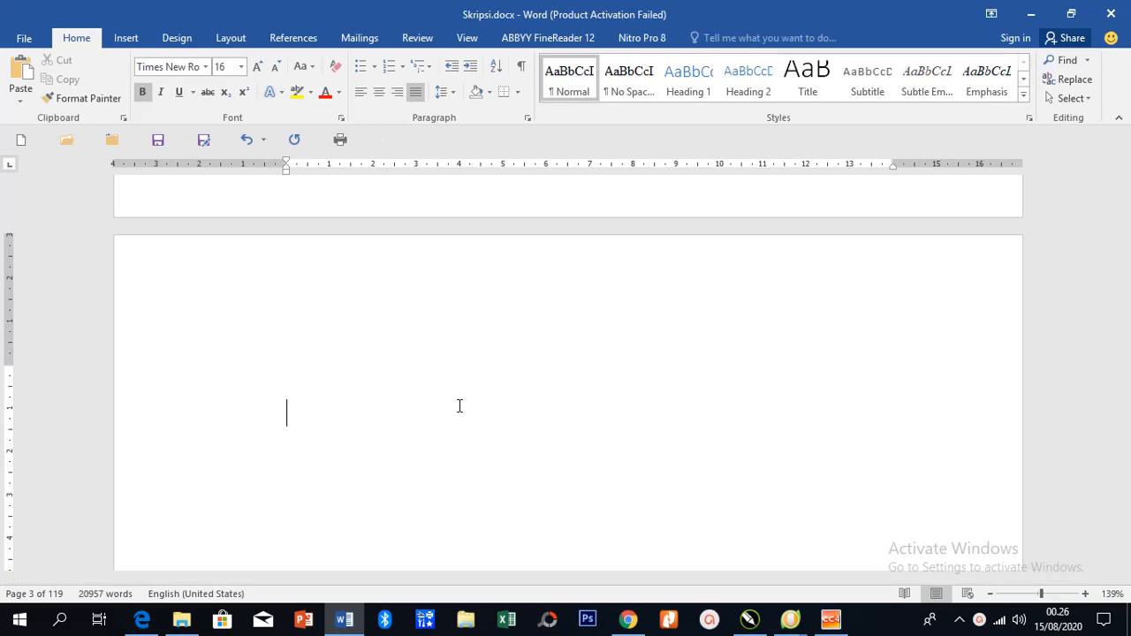
pyautogui.click(126, 39)
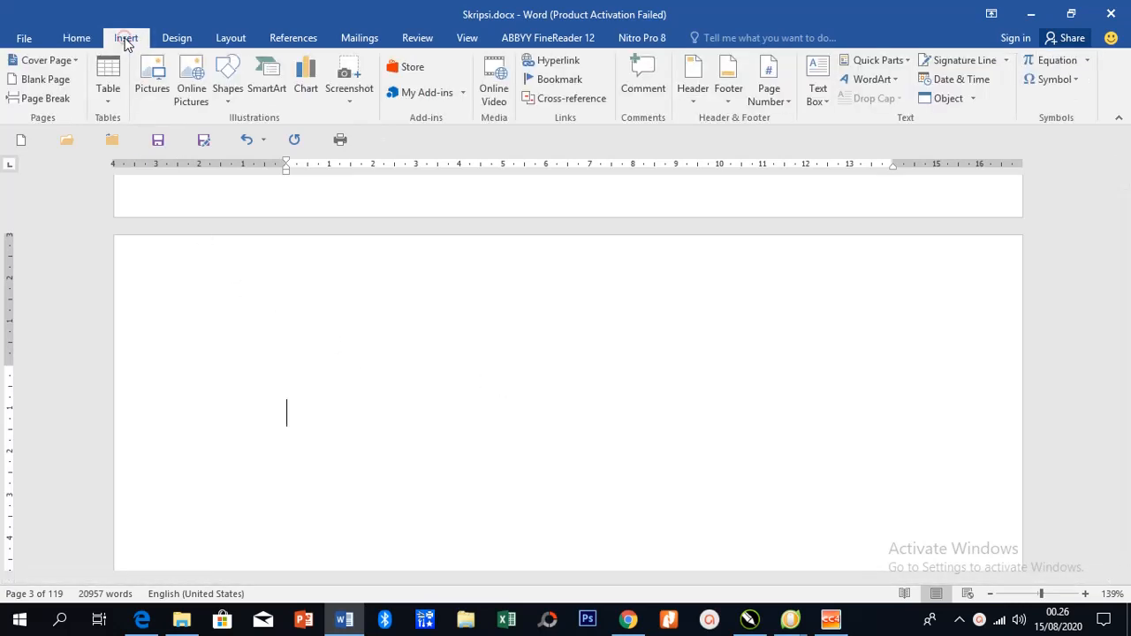
pyautogui.click(109, 76)
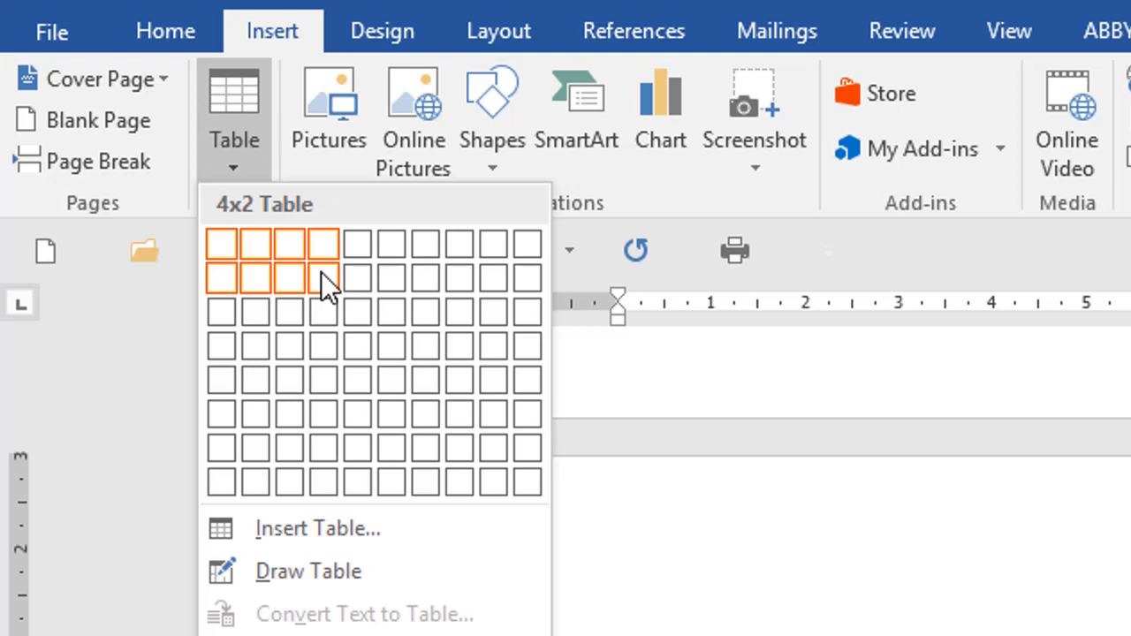
pyautogui.click(325, 334)
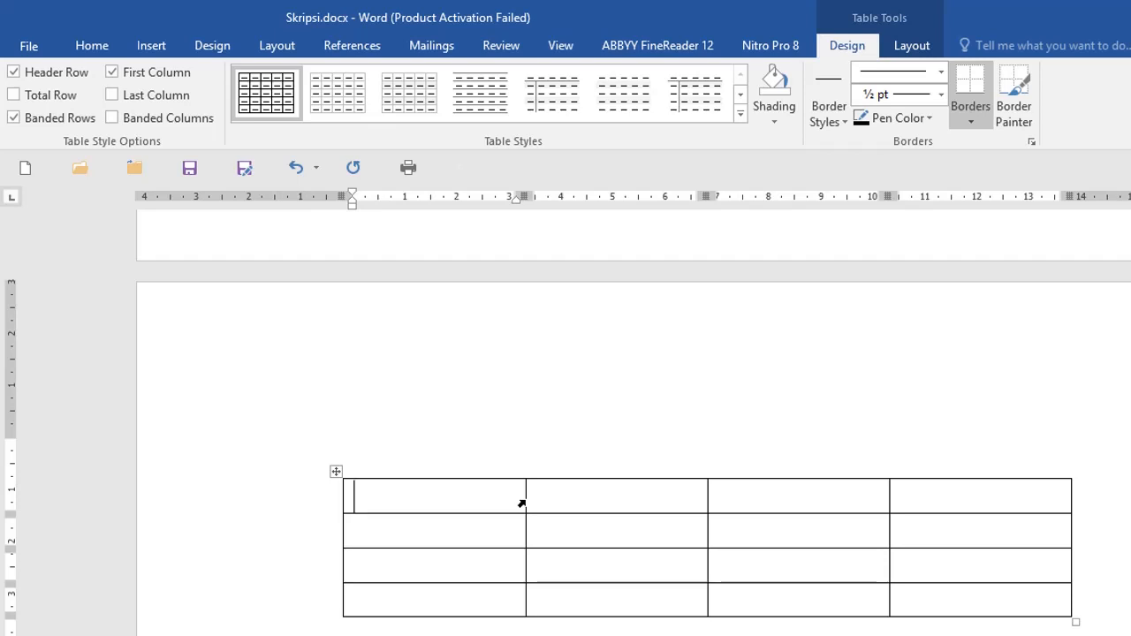
# Resize the table's columns, making the first about 1.2 cm wide and the second about 5 cm wide.
pyautogui.moveTo(521, 503); pyautogui.dragTo(412, 505)
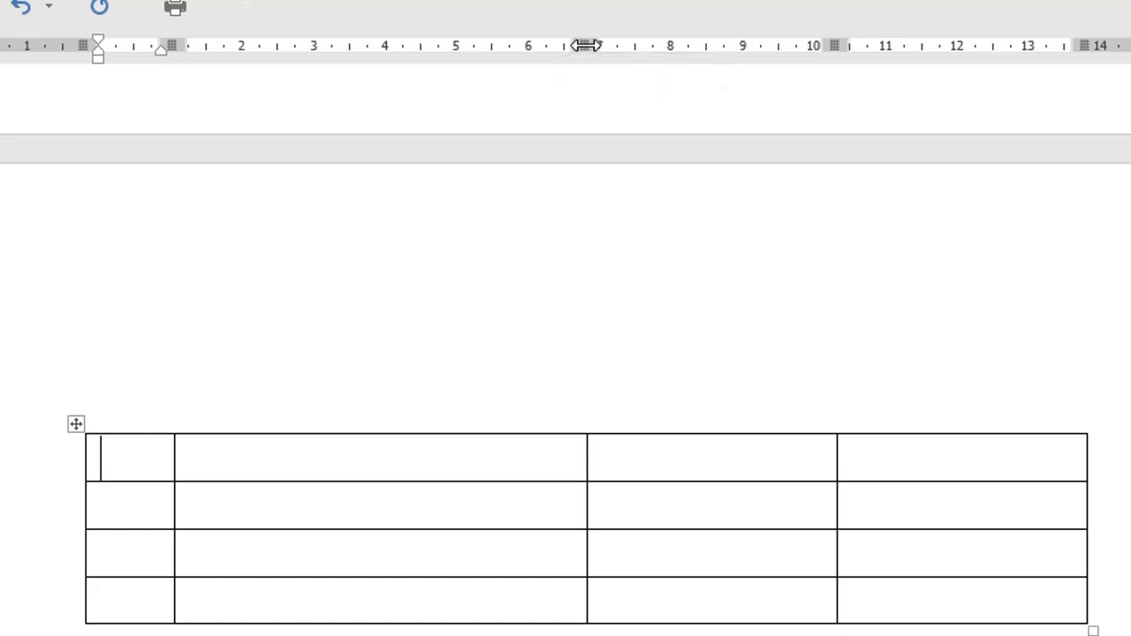
pyautogui.moveTo(585, 45)
pyautogui.mouseDown()
pyautogui.moveTo(349, 76)
pyautogui.moveTo(664, 85)
pyautogui.moveTo(452, 89)
pyautogui.moveTo(592, 90)
pyautogui.moveTo(575, 91)
pyautogui.mouseUp()
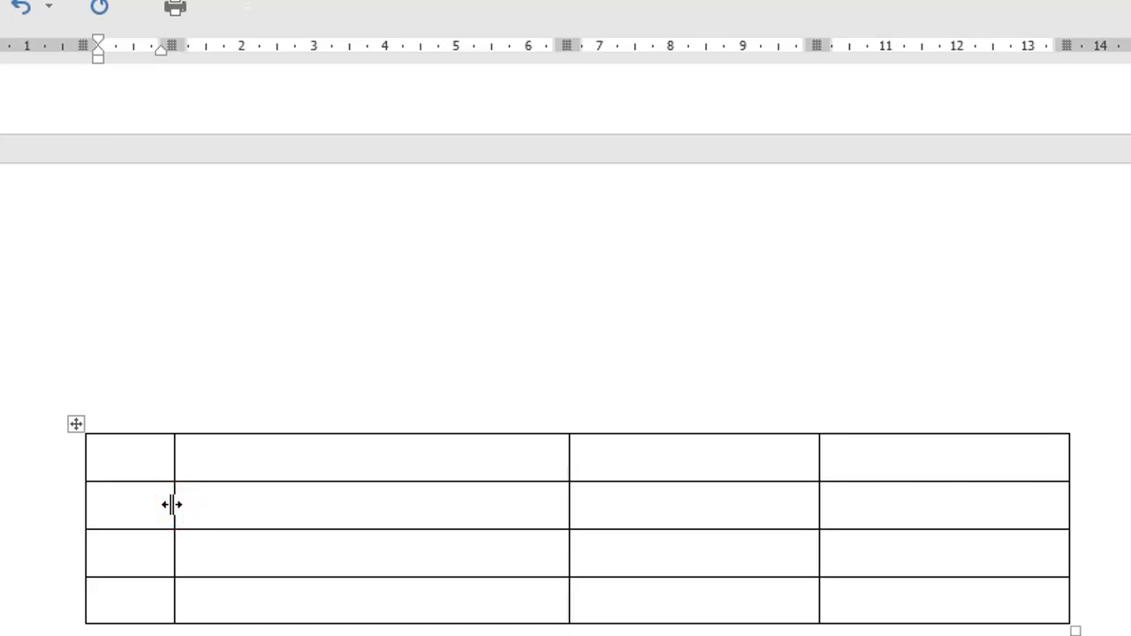
pyautogui.moveTo(171, 504); pyautogui.dragTo(426, 533)
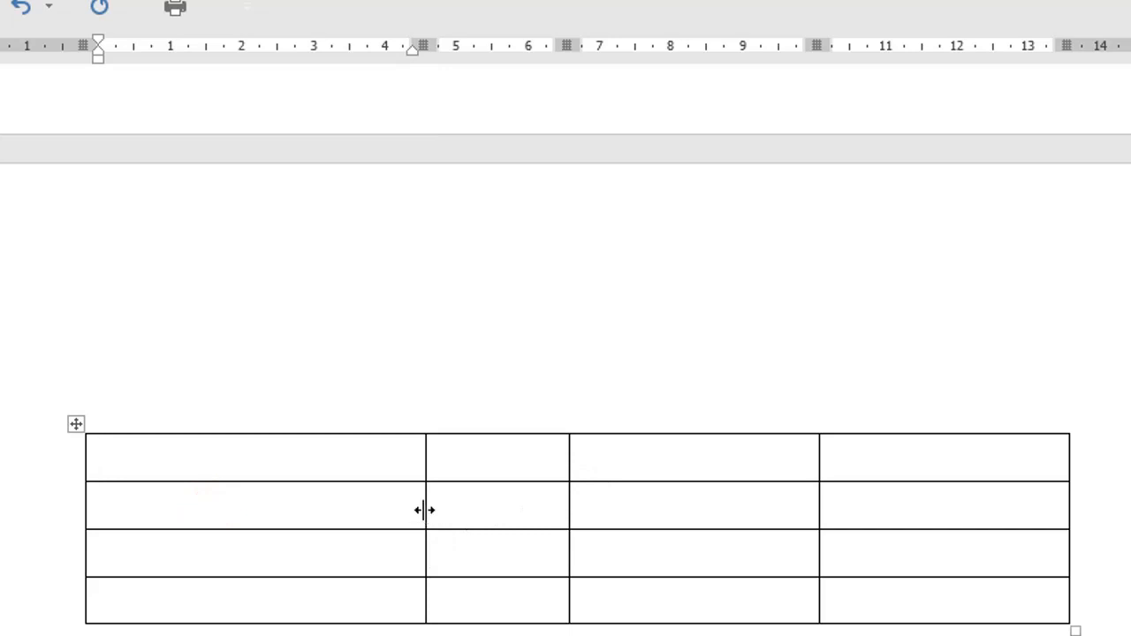
pyautogui.moveTo(420, 508); pyautogui.dragTo(212, 507)
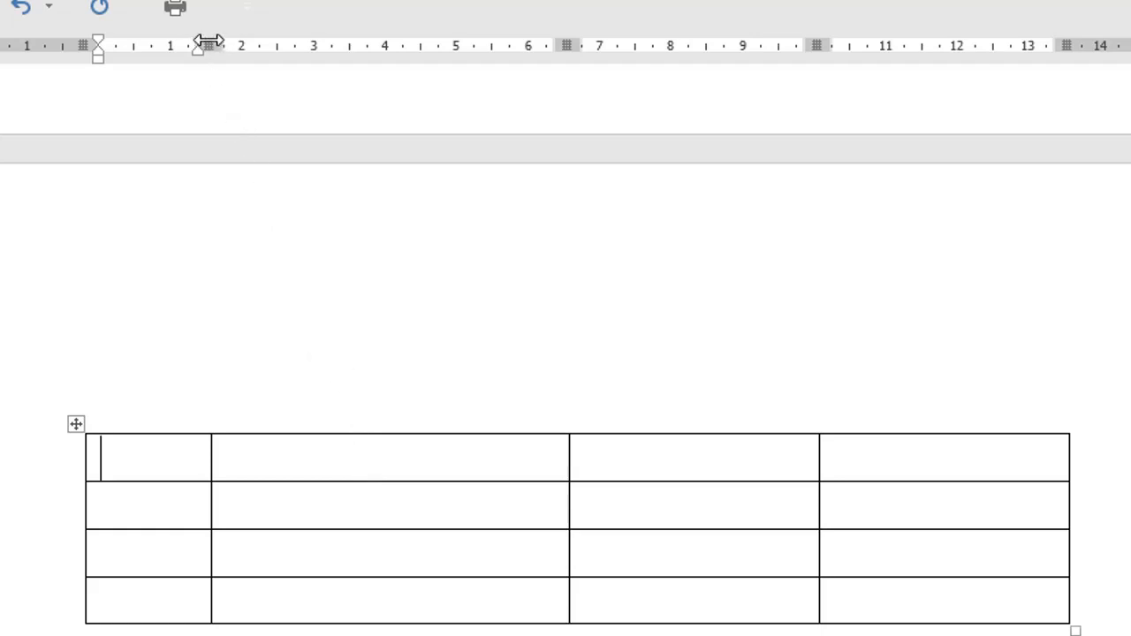
pyautogui.moveTo(209, 44); pyautogui.dragTo(168, 44)
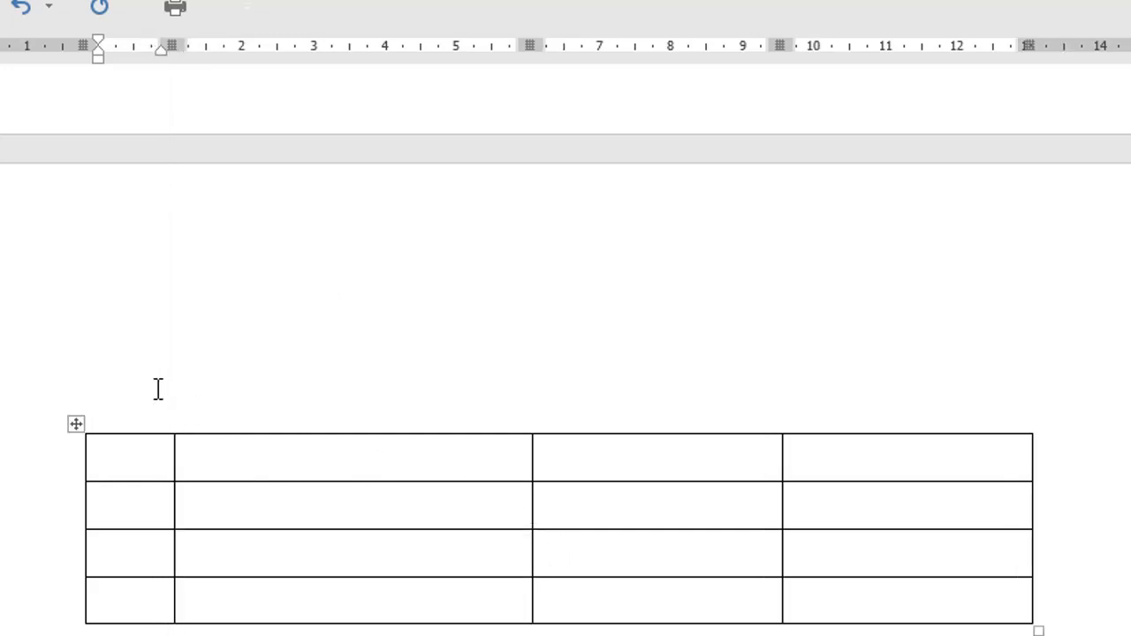
pyautogui.click(346, 378)
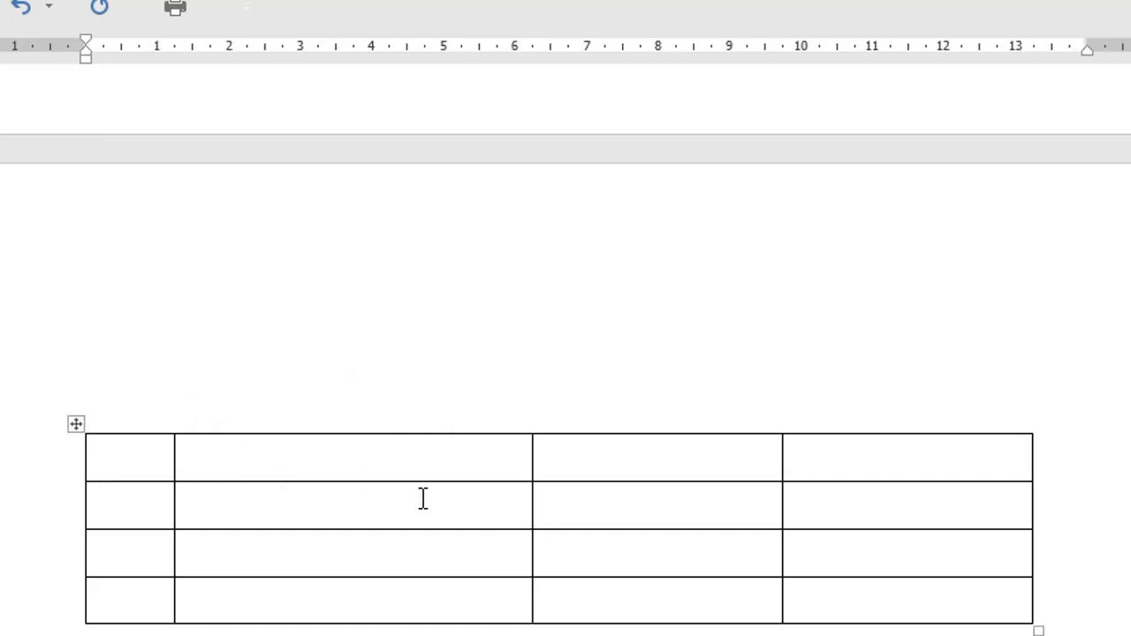
# Enter the heading "Belajar membuat tabel dengan praktis" above the table, followed by an empty line.
pyautogui.click(189, 381)
pyautogui.scroll(-3, 441, 456)
pyautogui.scroll(-4, 440, 456)
pyautogui.scroll(7, 439, 455)
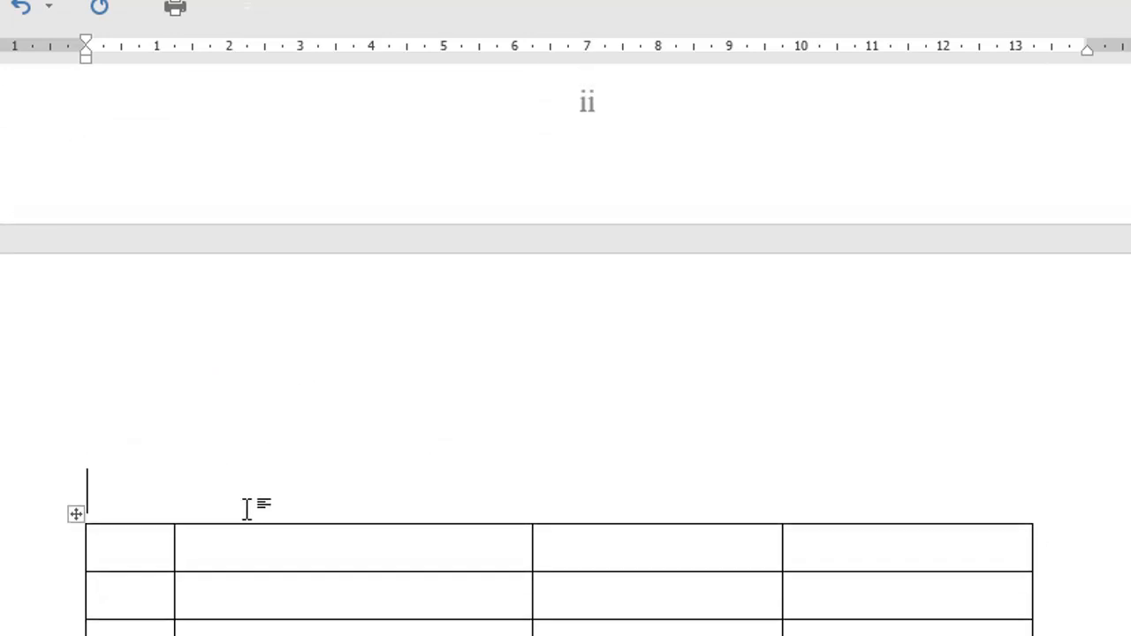
pyautogui.write('belajar membua')
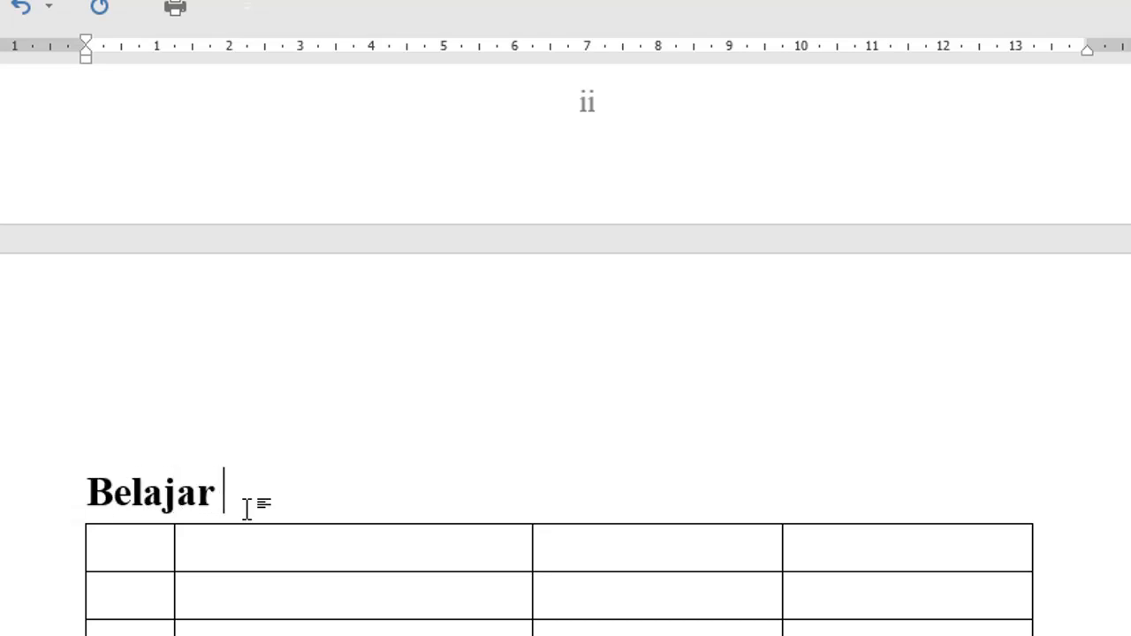
pyautogui.write('t tabel ')
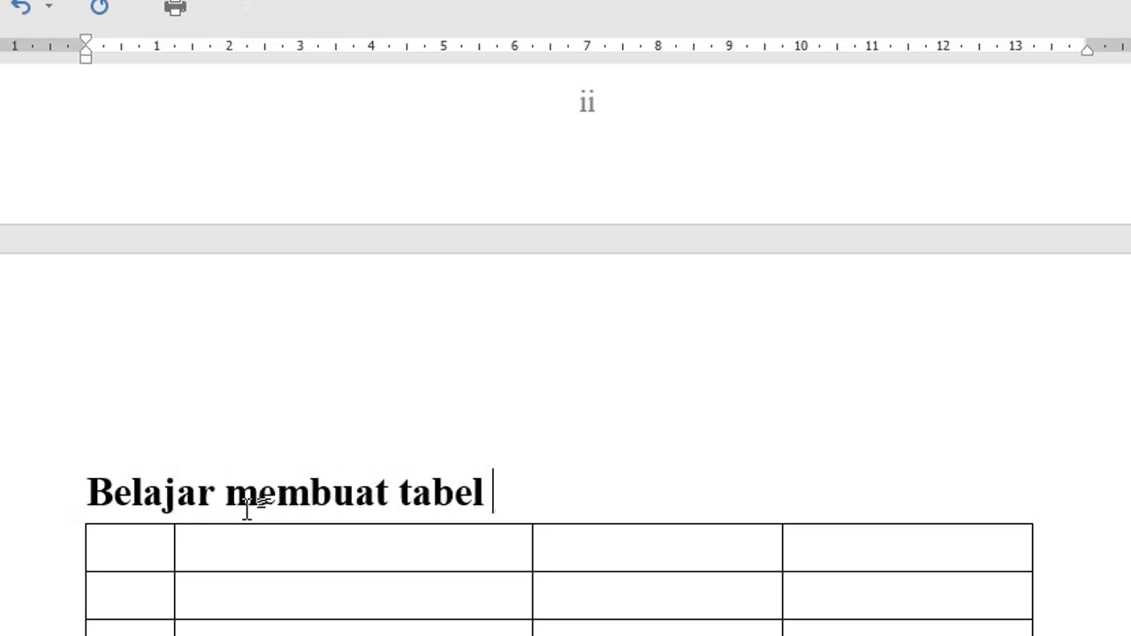
pyautogui.write('dengan prakt')
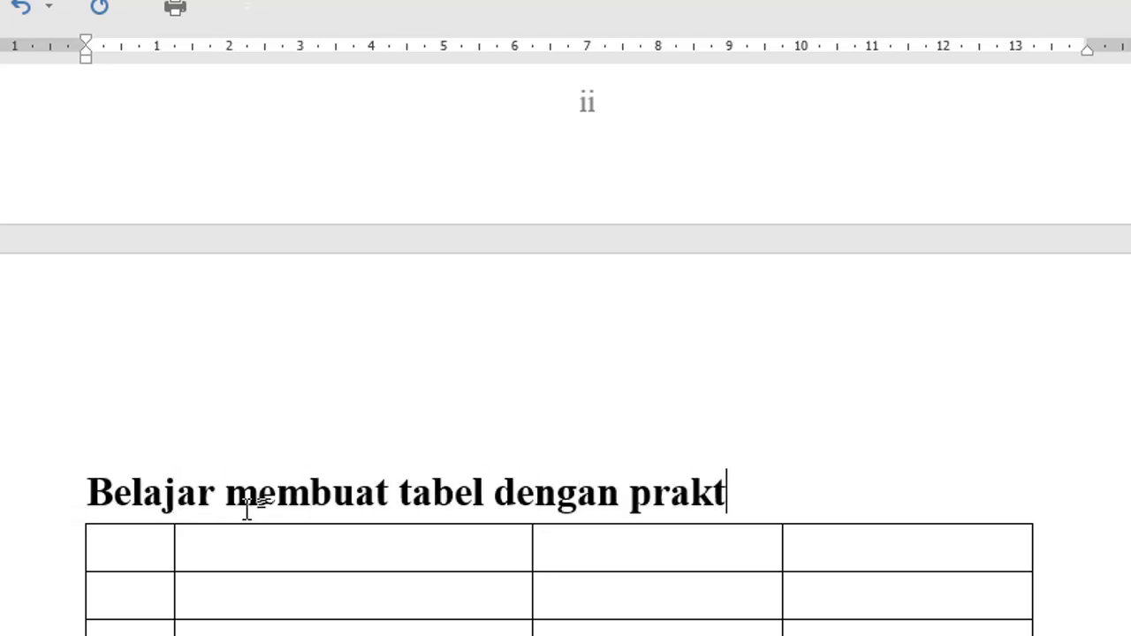
pyautogui.write('is')
pyautogui.press('Return')
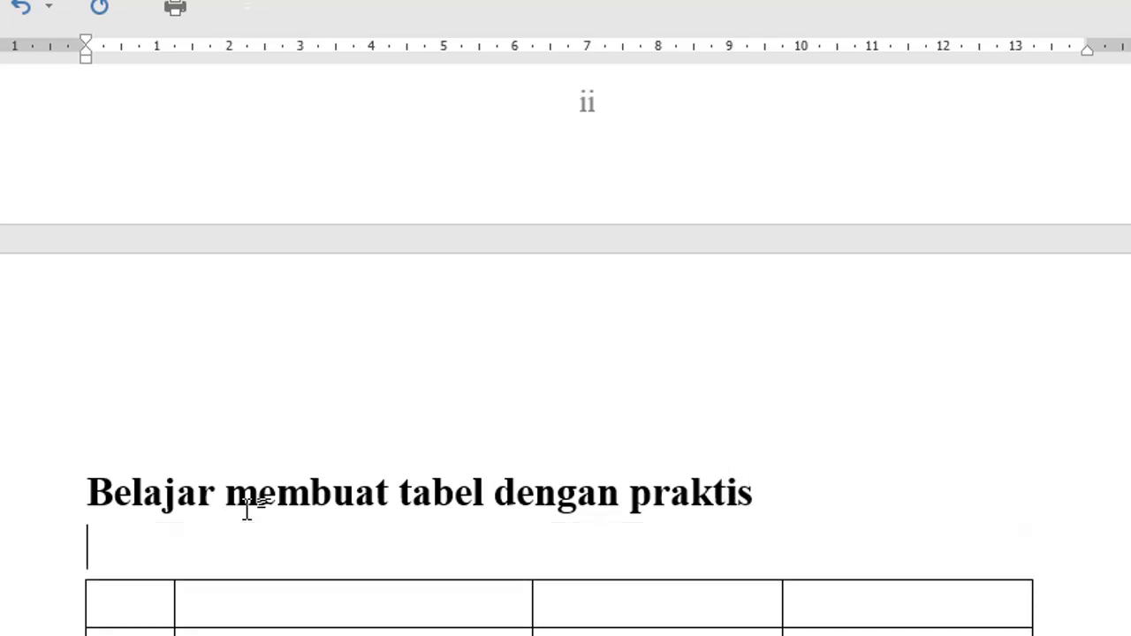
# Try right alignment on the heading above the table and centre it.
pyautogui.click(21, 486)
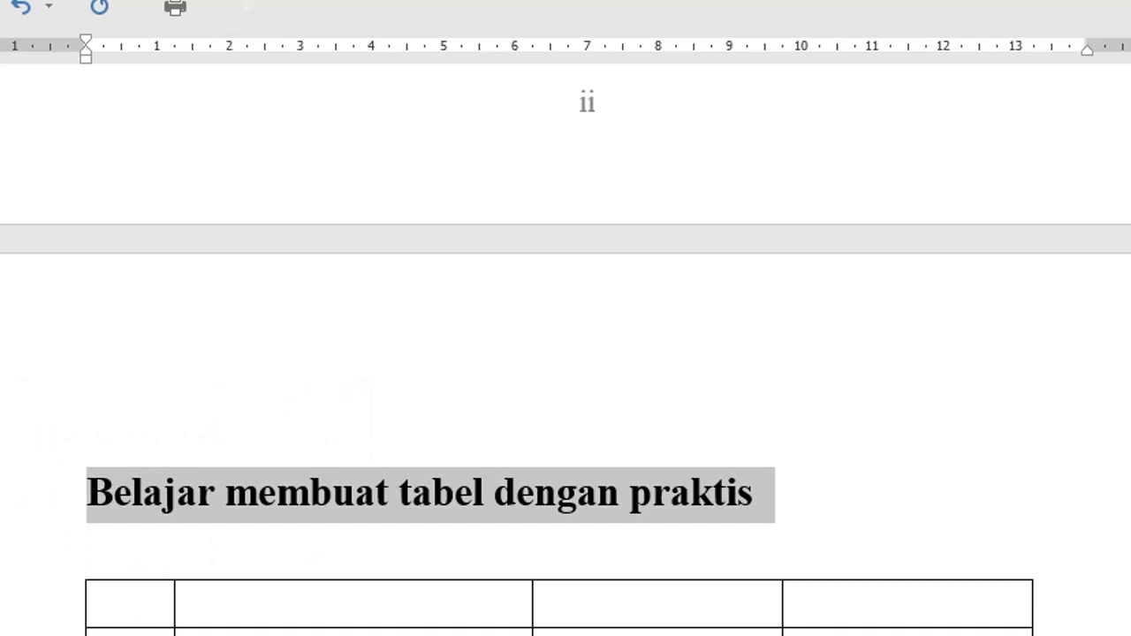
pyautogui.hotkey('ctrl', 'e')
pyautogui.hotkey('ctrl', 'r')
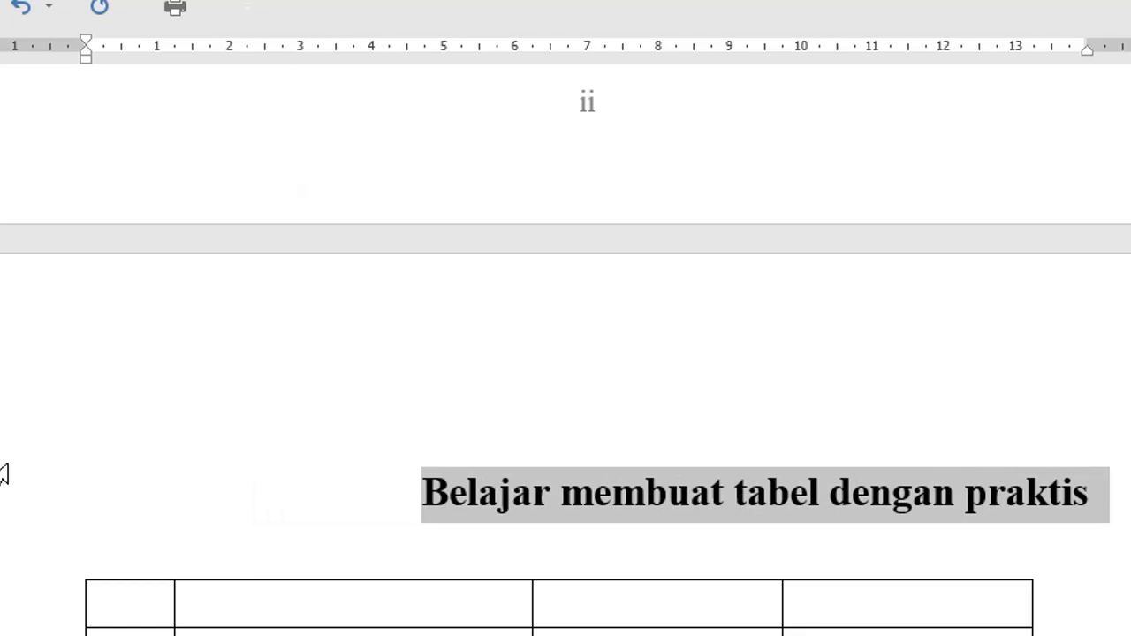
pyautogui.hotkey('ctrl', 'e')
# Narrow the table's second column to about 3.75 cm, keeping the widths of the other columns, and place the cursor directly below the table.
pyautogui.scroll(-3, 434, 510)
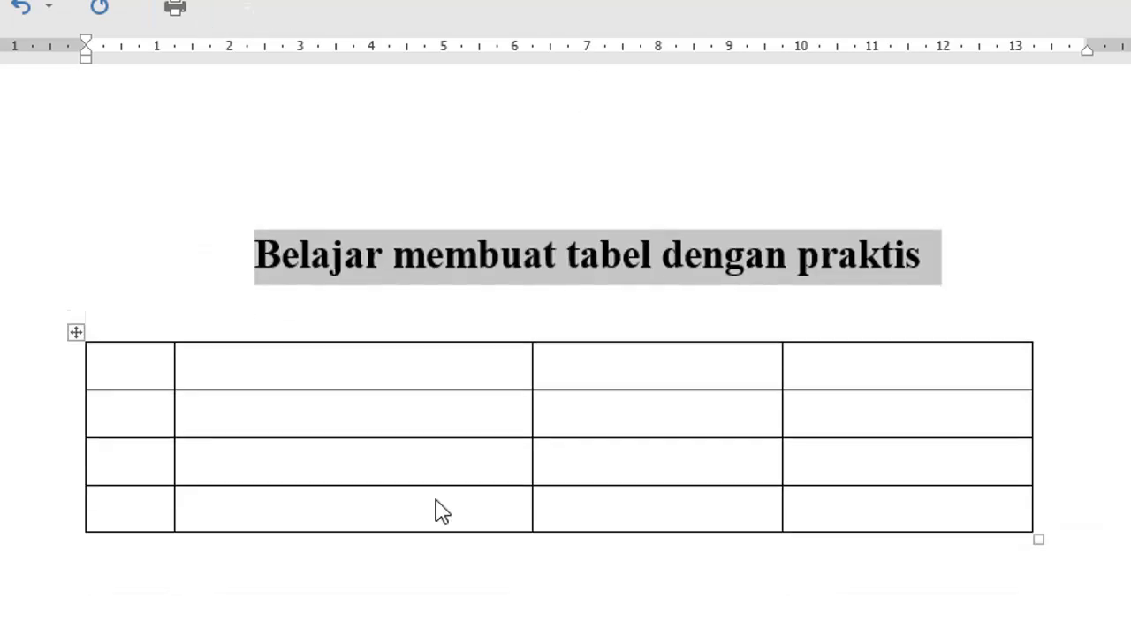
pyautogui.click(504, 331)
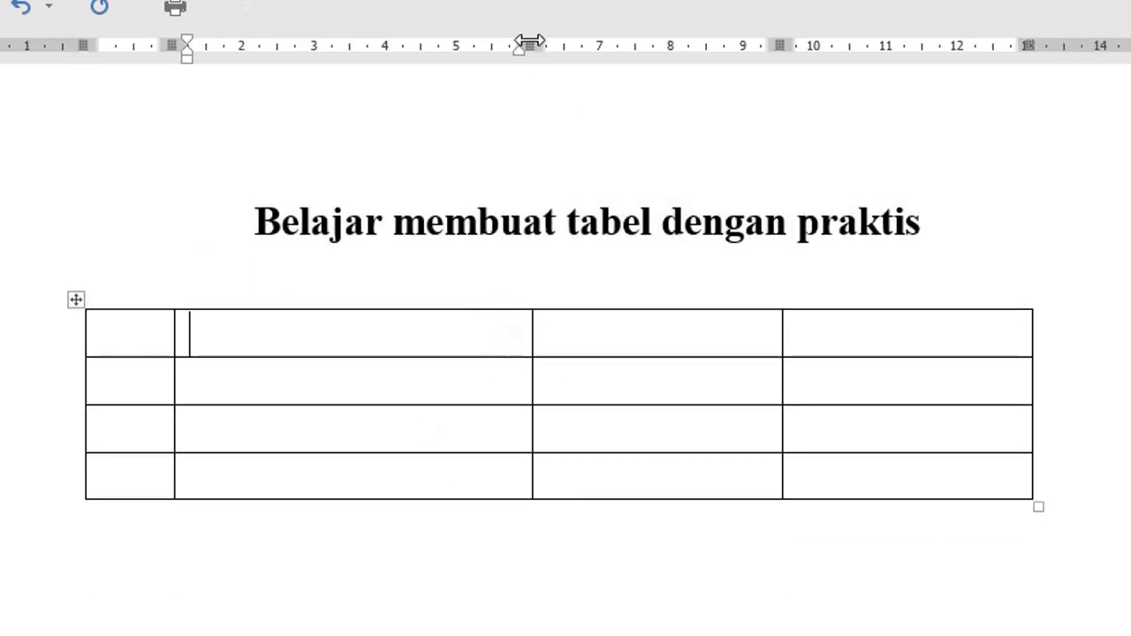
pyautogui.moveTo(529, 43); pyautogui.dragTo(443, 44)
pyautogui.click(515, 578)
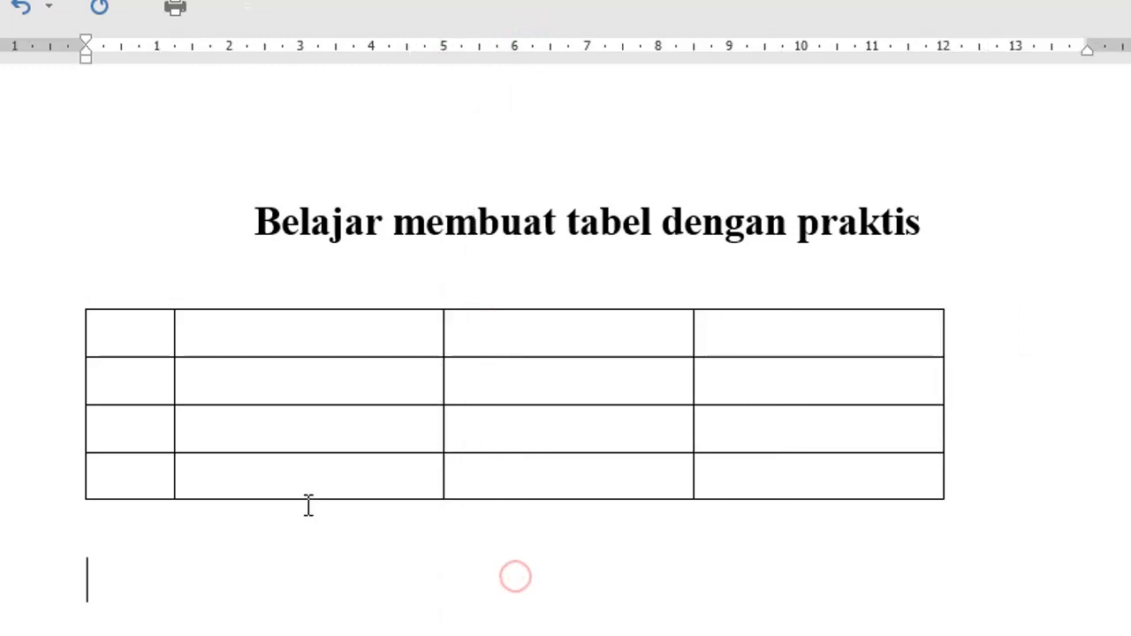
pyautogui.click(335, 541)
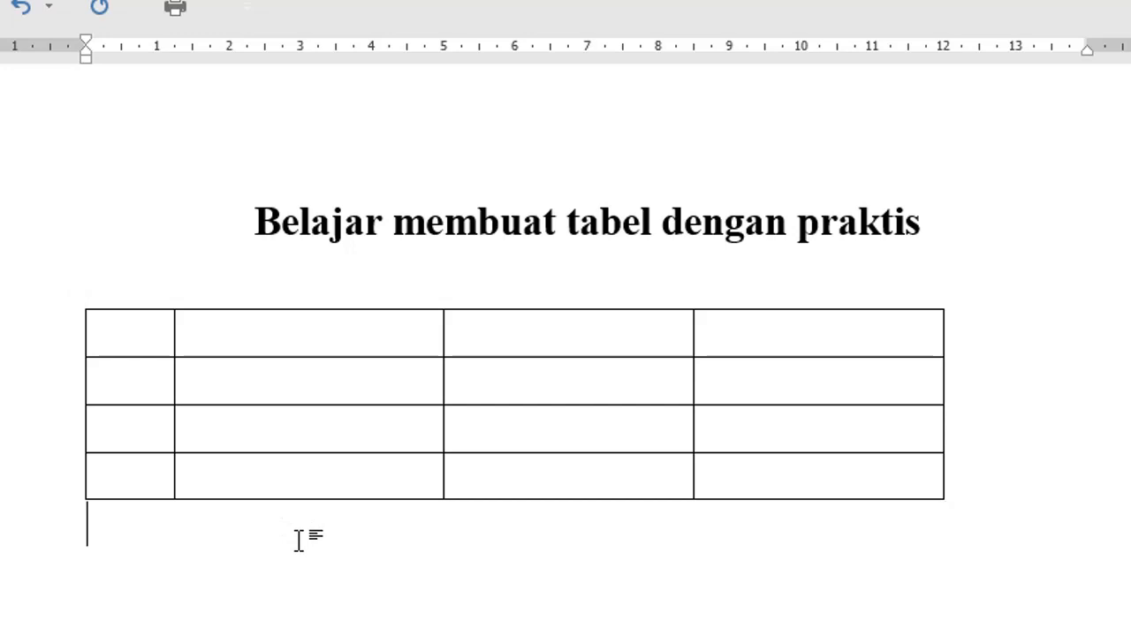
# Try centre and right alignment on the whole table and return it to left alignment.
pyautogui.moveTo(4, 320); pyautogui.dragTo(2, 516)
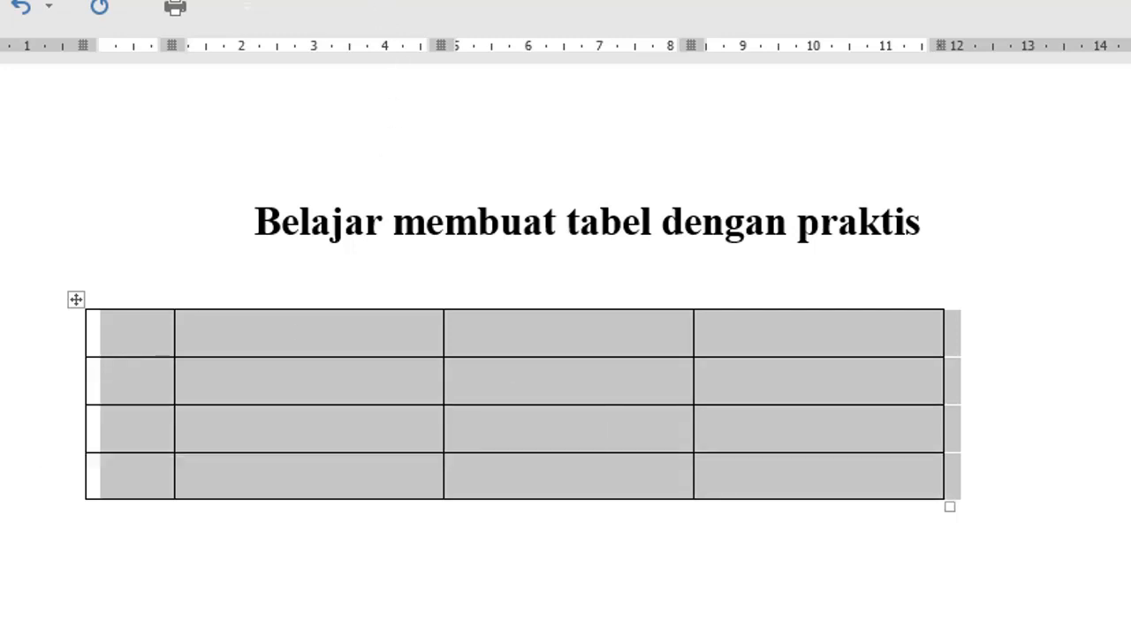
pyautogui.hotkey('ctrl', 'e')
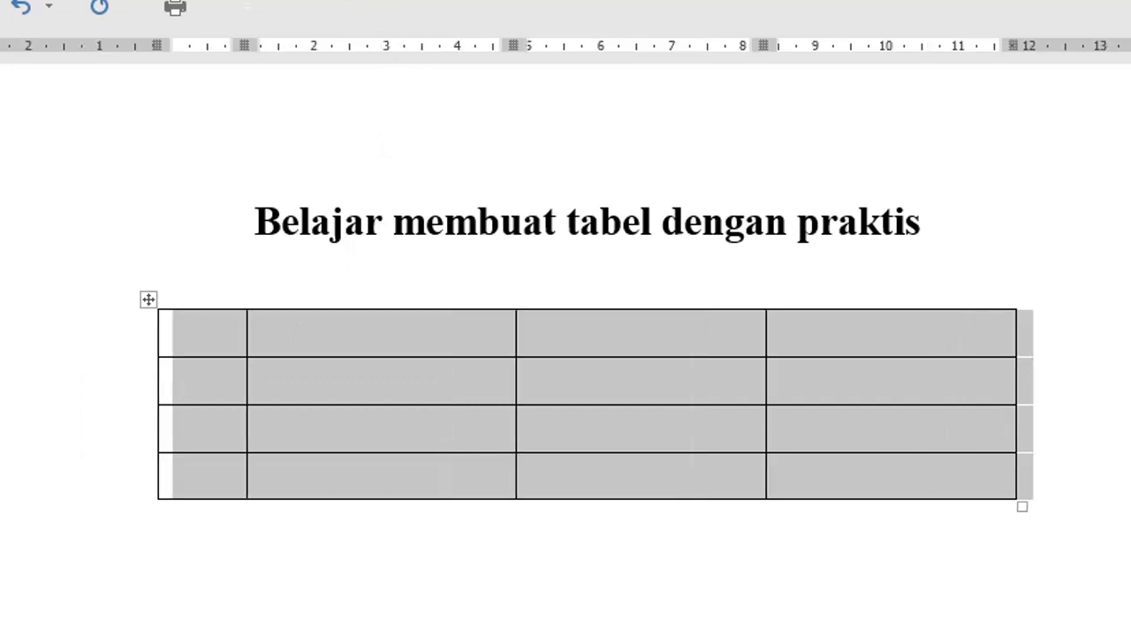
pyautogui.hotkey('ctrl', 'r')
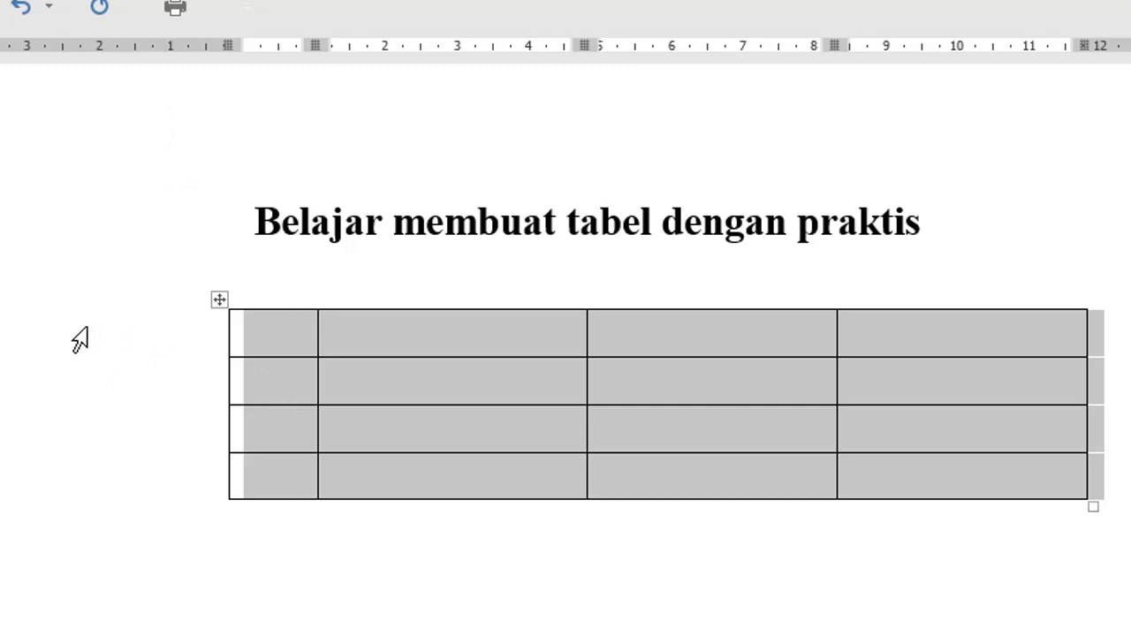
pyautogui.moveTo(87, 327); pyautogui.dragTo(88, 463)
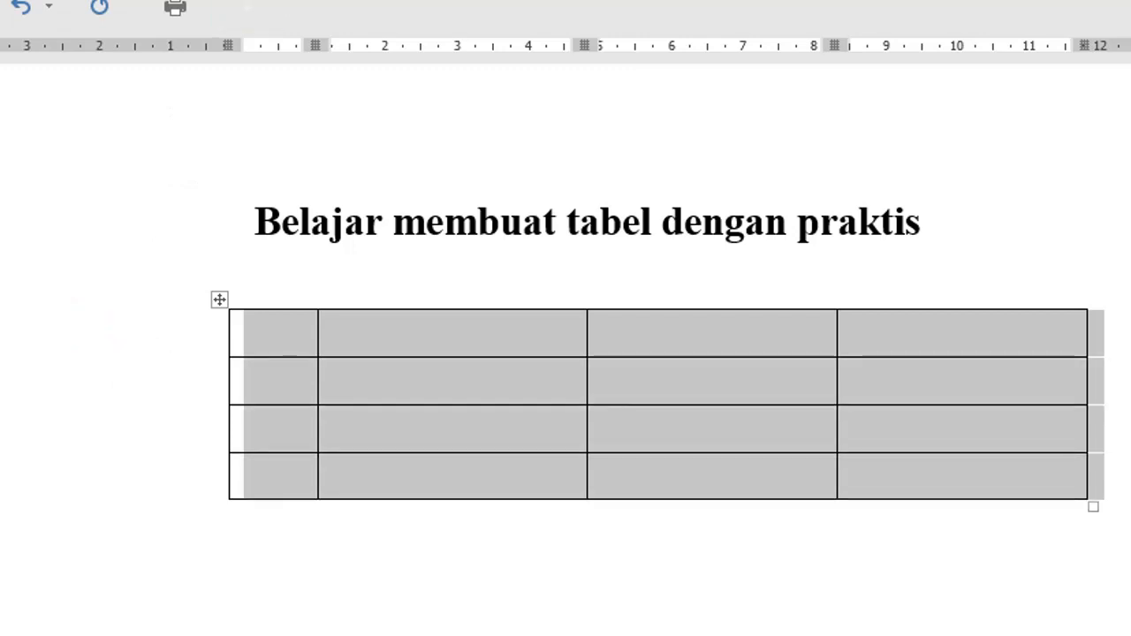
pyautogui.hotkey('ctrl', 'l')
# Fill the table's first row with the column headings No, Nama, Alamak and No. HP.
pyautogui.click(398, 346)
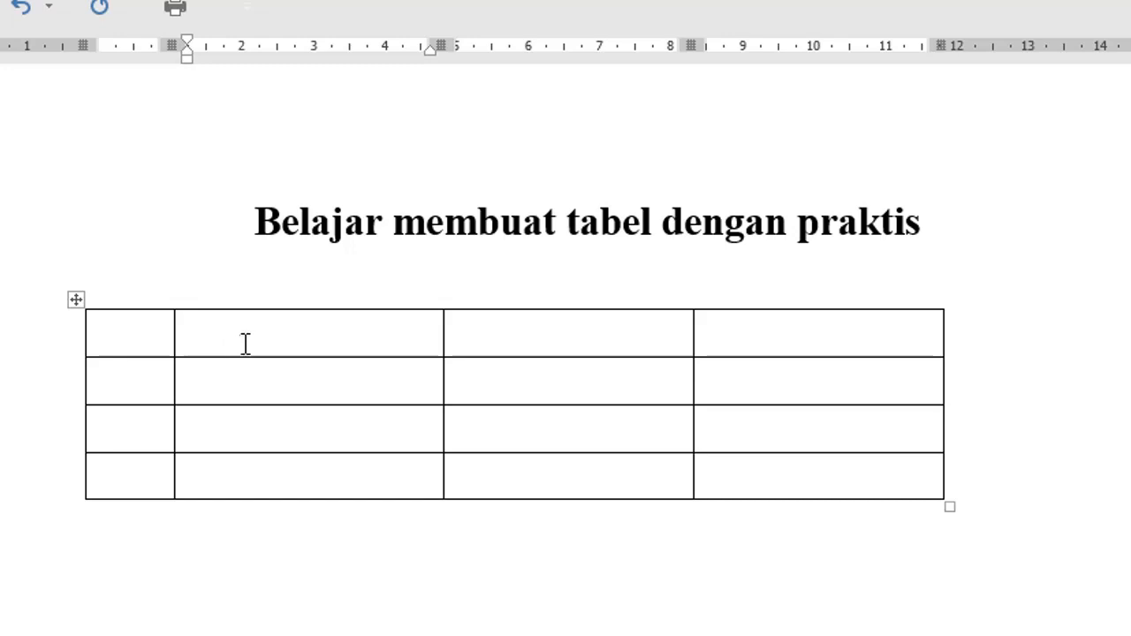
pyautogui.press('Left')
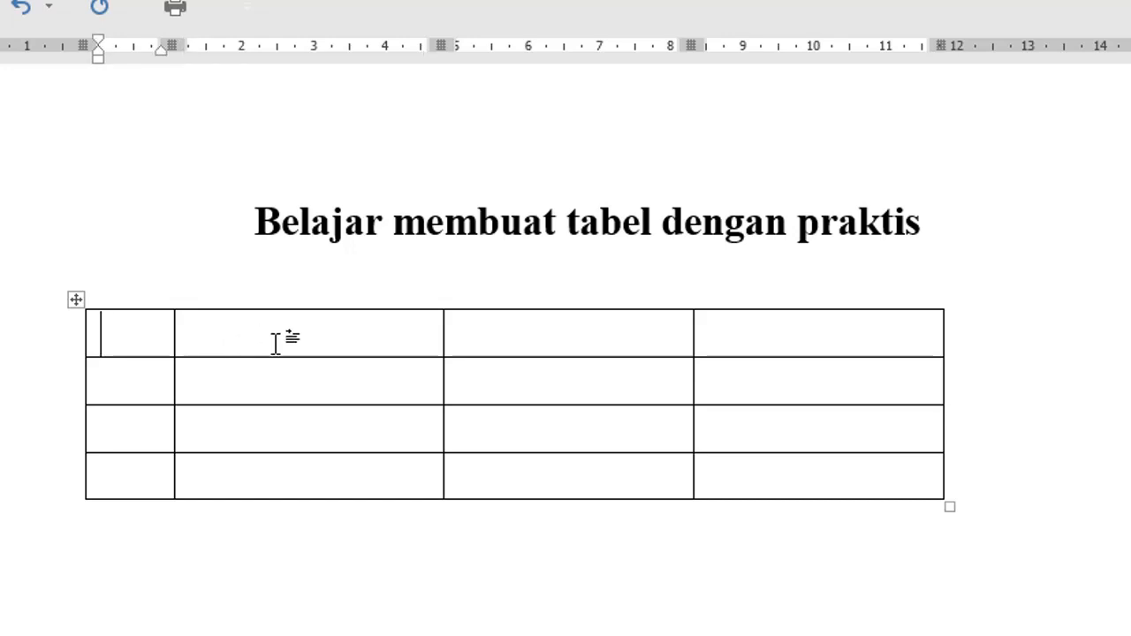
pyautogui.write('no')
pyautogui.press('Tab')
pyautogui.write('nama')
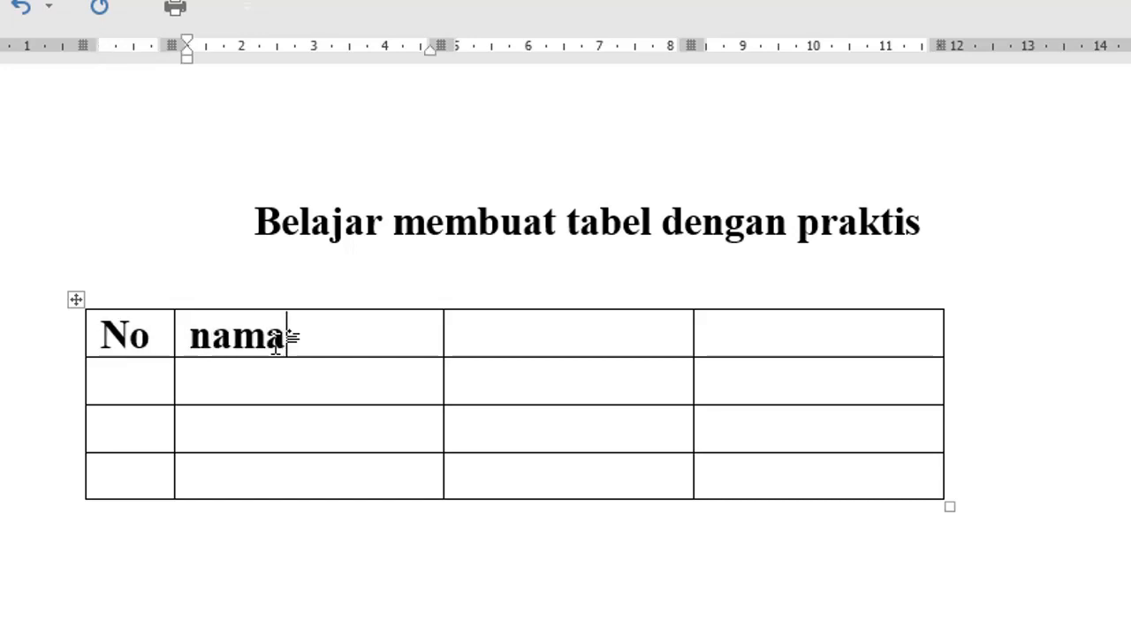
pyautogui.press('Tab')
pyautogui.write('alaa')
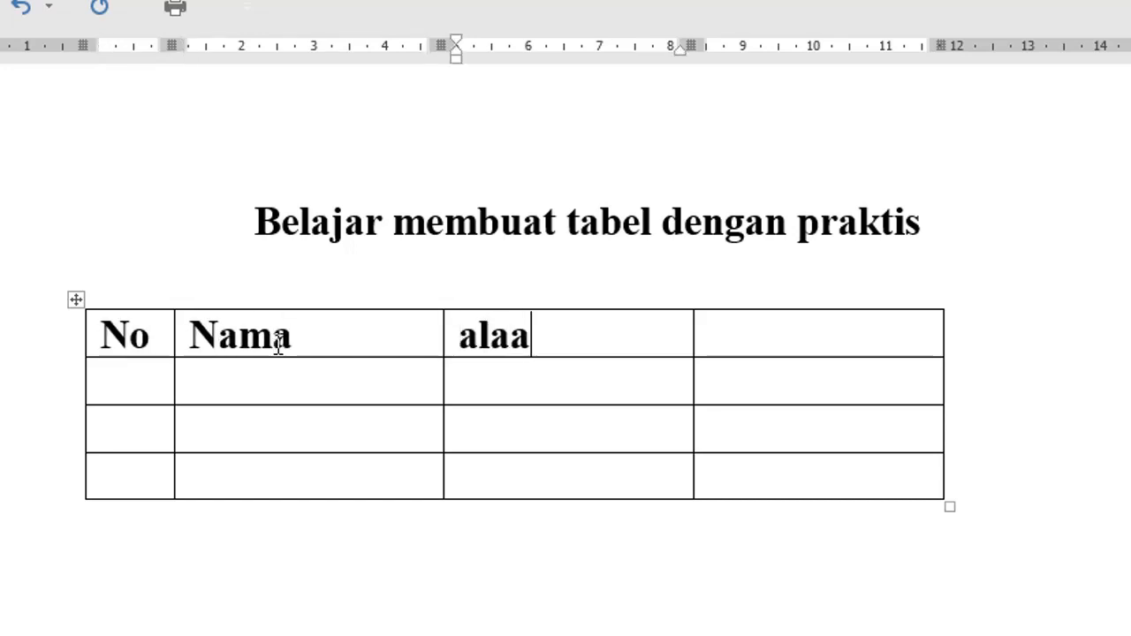
pyautogui.press('BackSpace')
pyautogui.press('BackSpace')
pyautogui.write('mak')
pyautogui.press('Tab')
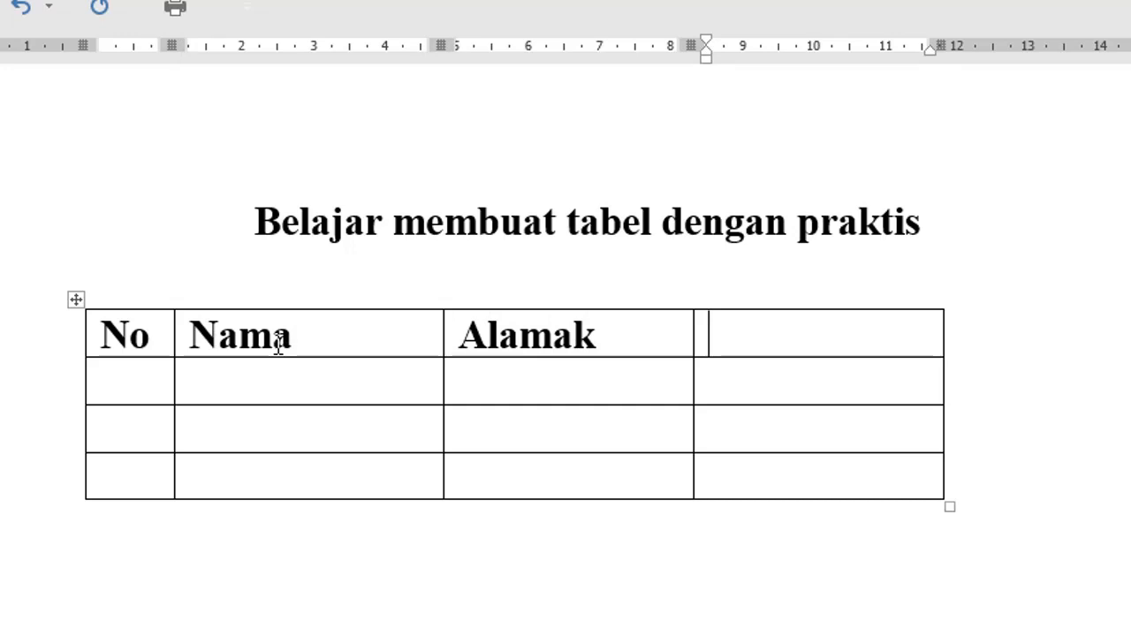
pyautogui.write('no. HP')
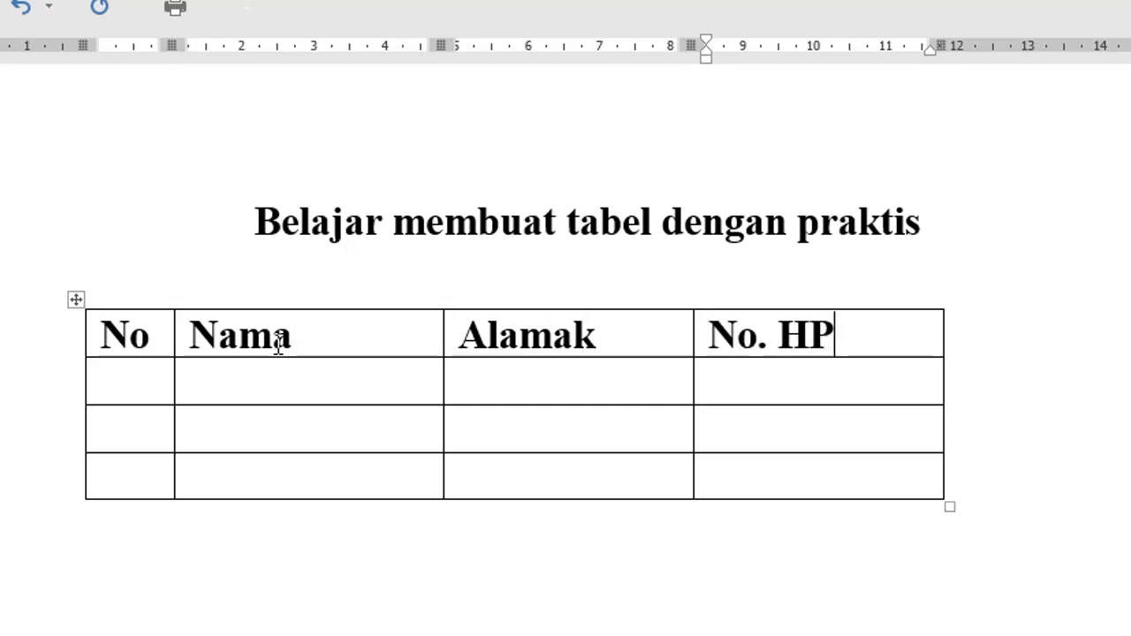
# Try right and left alignment on the four column headings and centre them in their cells.
pyautogui.moveTo(131, 344); pyautogui.dragTo(751, 354)
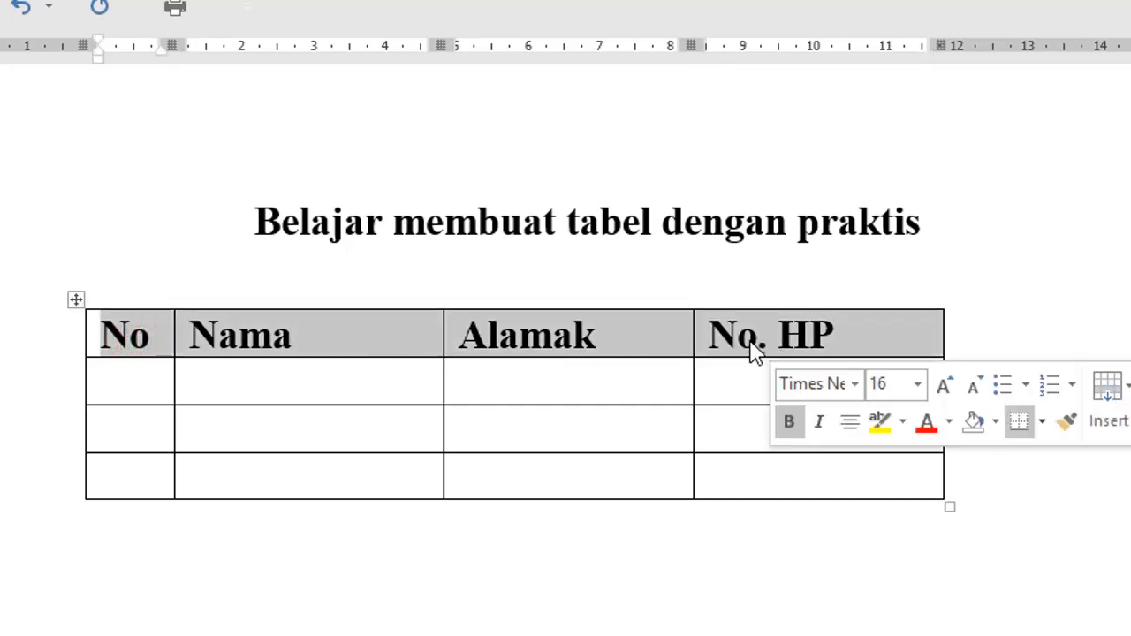
pyautogui.hotkey('ctrl', 'e')
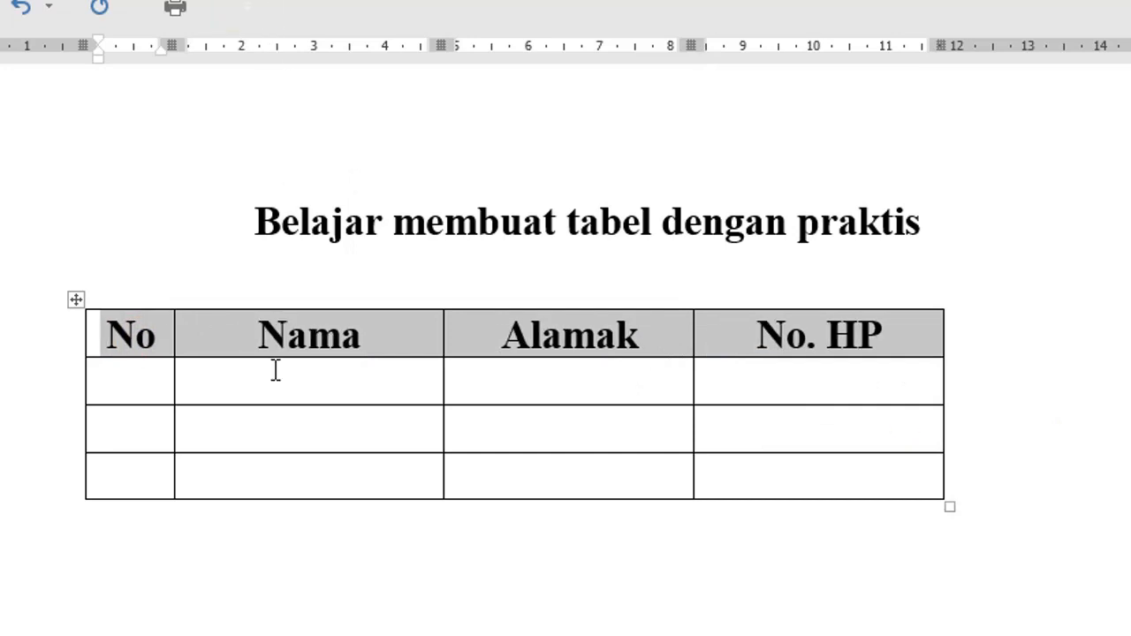
pyautogui.hotkey('ctrl', 'r')
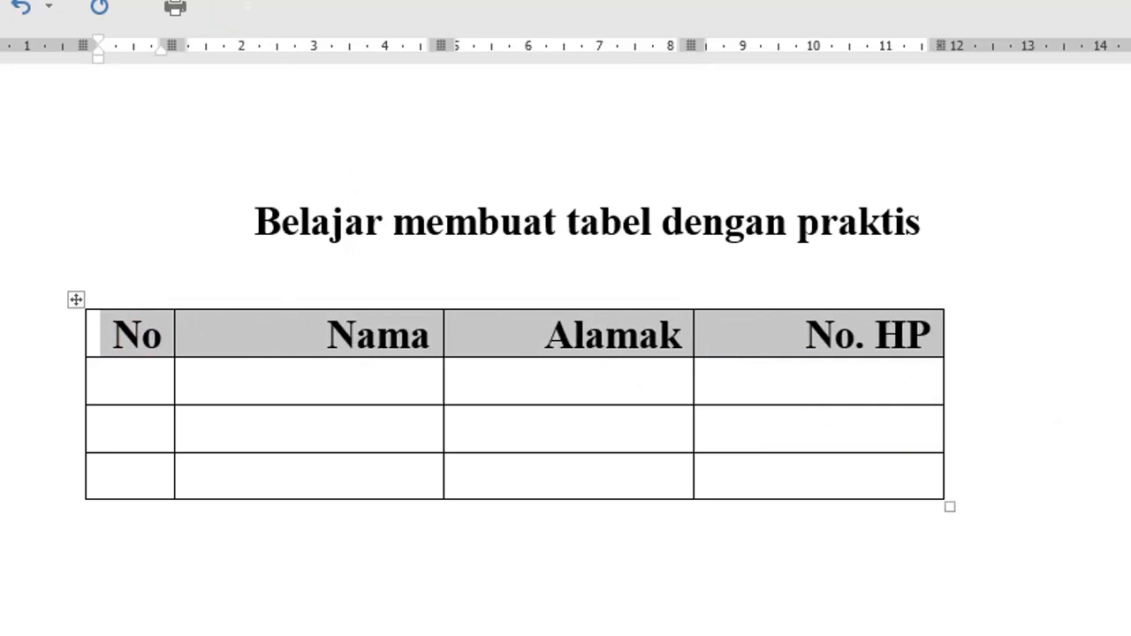
pyautogui.hotkey('ctrl', 'l')
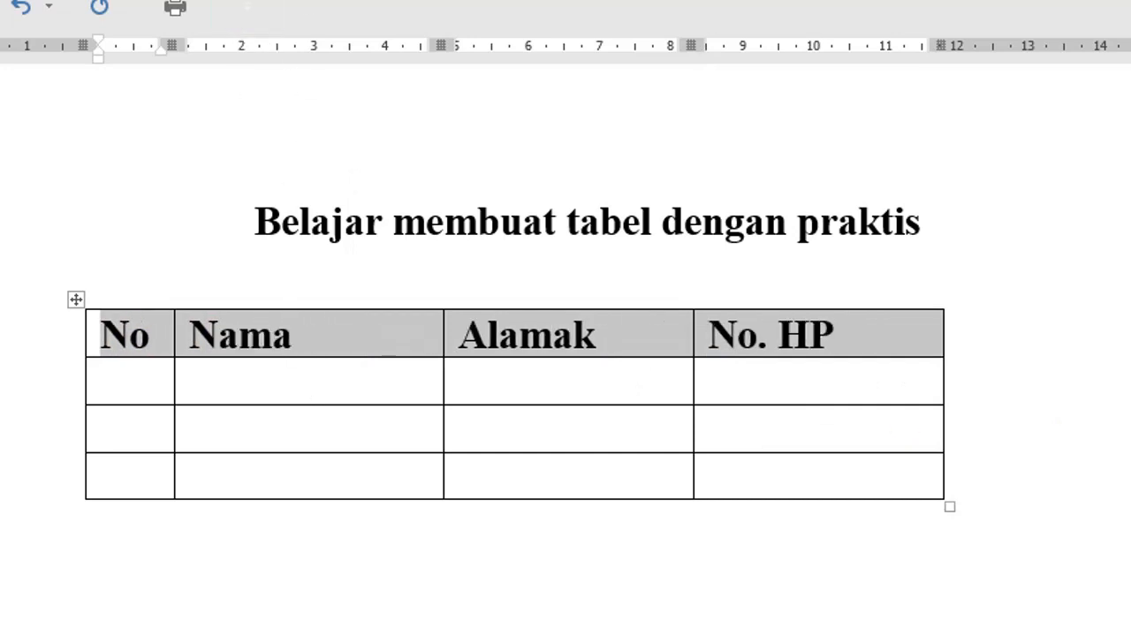
pyautogui.hotkey('ctrl', 'e')
pyautogui.click(292, 428)
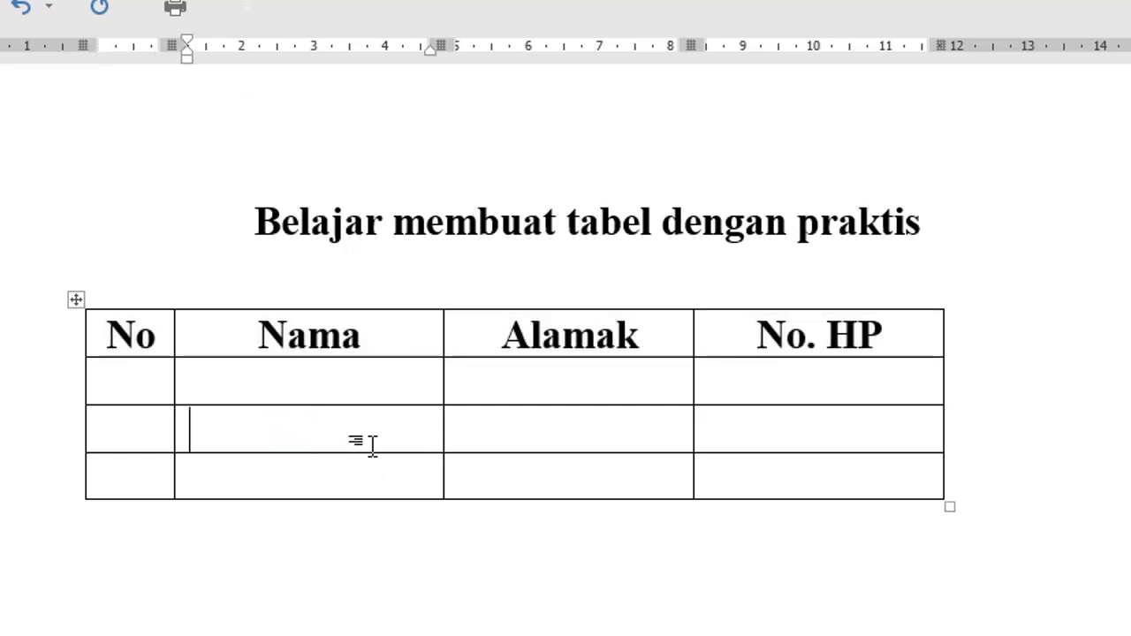
# Centre the whole table horizontally on the page.
pyautogui.doubleClick(31, 336)
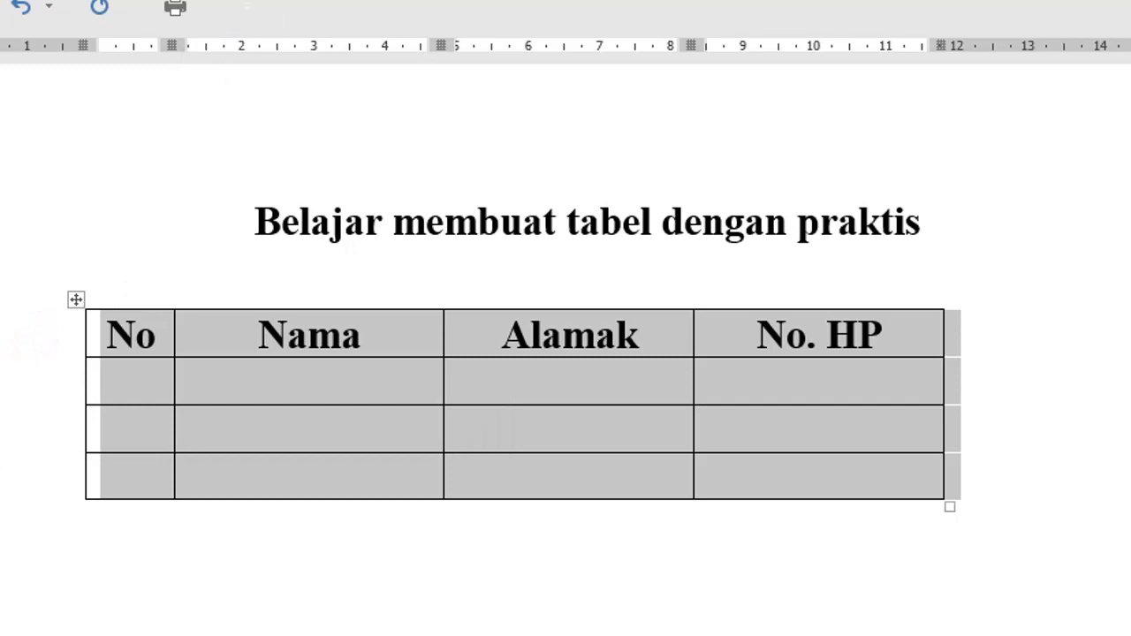
pyautogui.hotkey('ctrl', 'e')
pyautogui.click(367, 380)
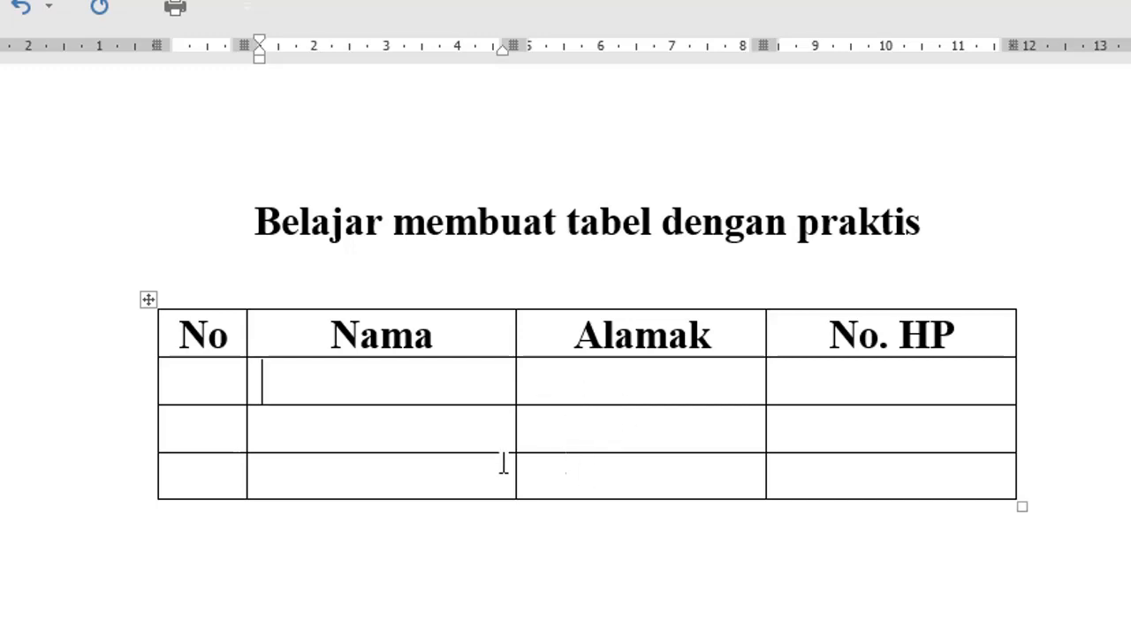
# Insert an empty column between the No and Nama columns.
pyautogui.moveTo(118, 428)
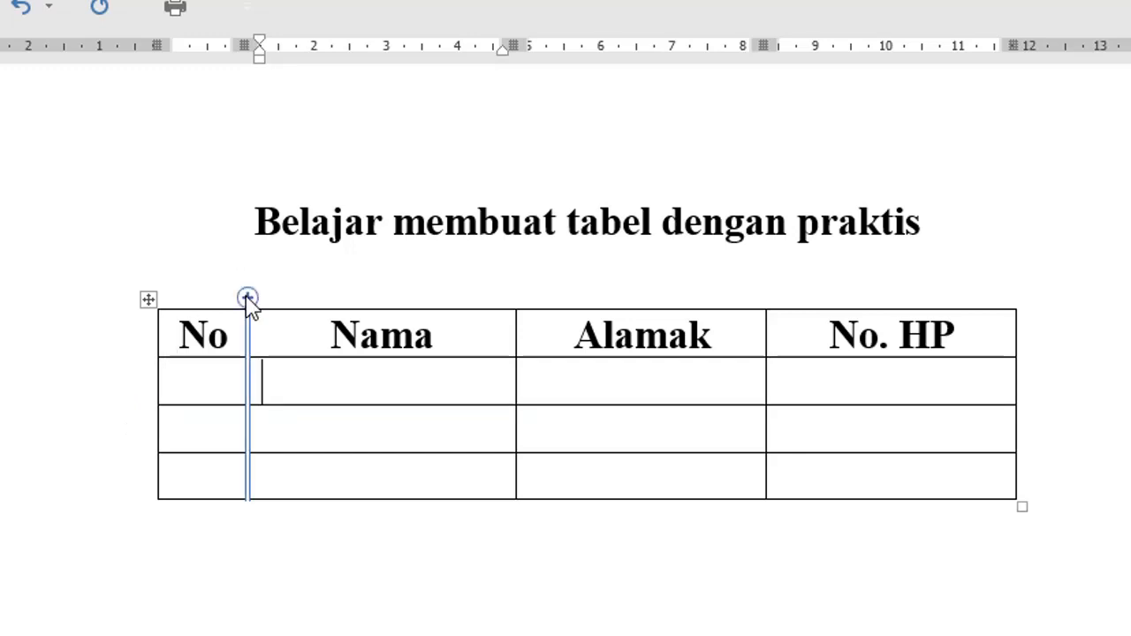
pyautogui.click(247, 298)
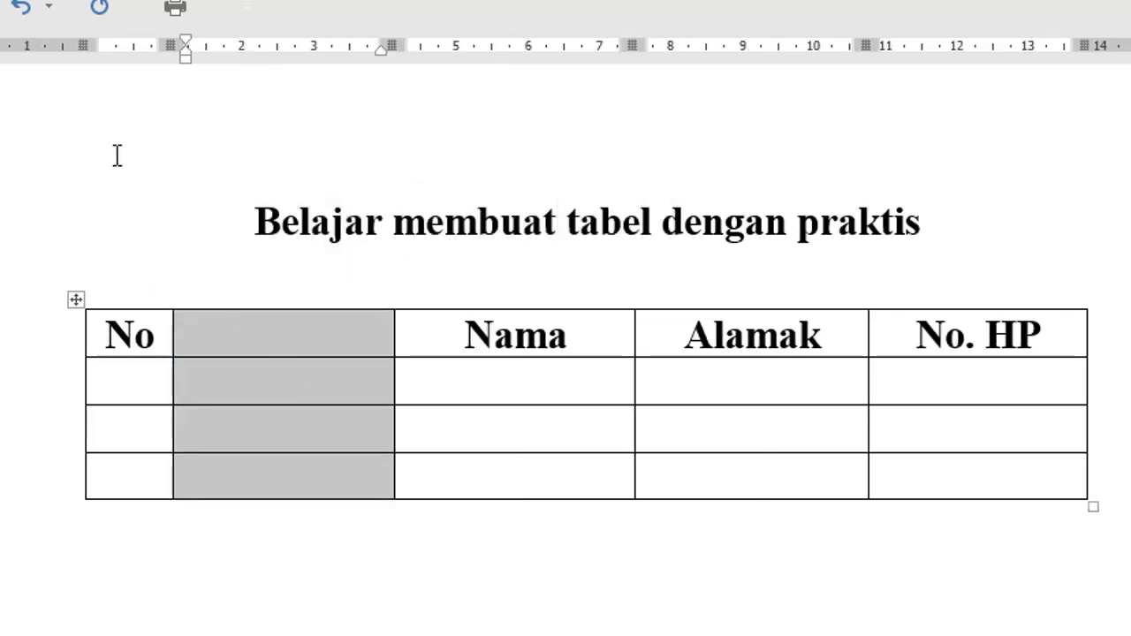
pyautogui.click(349, 382)
pyautogui.click(1, 375)
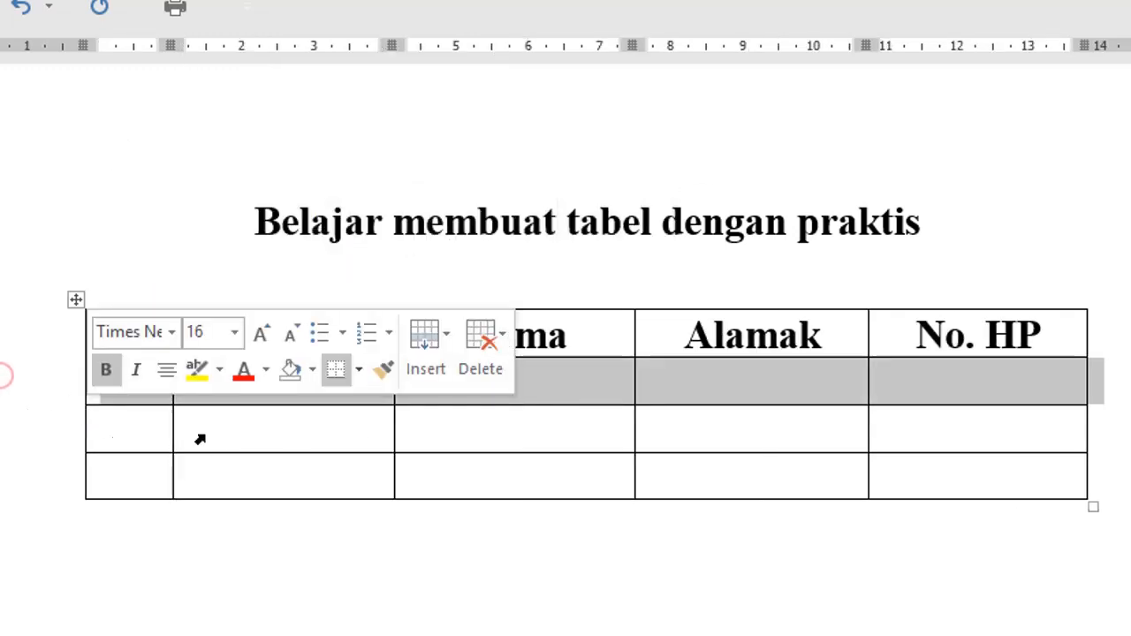
pyautogui.click(334, 436)
# Number the three rows below the headings 1, 2 and 3 in the No column.
pyautogui.click(135, 375)
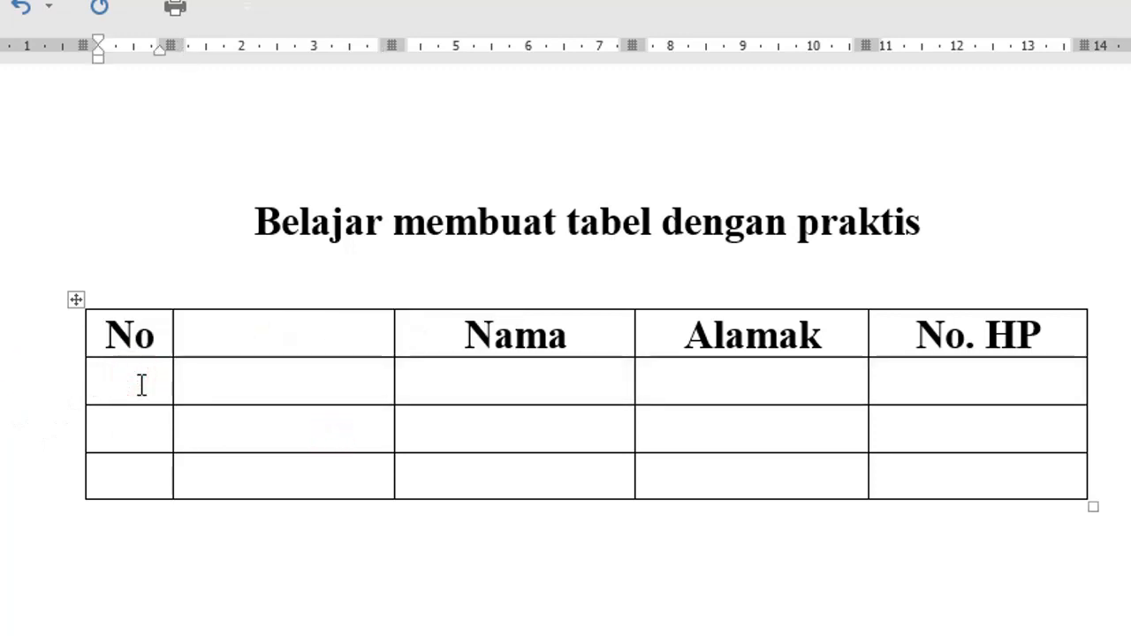
pyautogui.write('1')
pyautogui.press('Down')
pyautogui.write('2')
pyautogui.press('Down')
pyautogui.write('3')
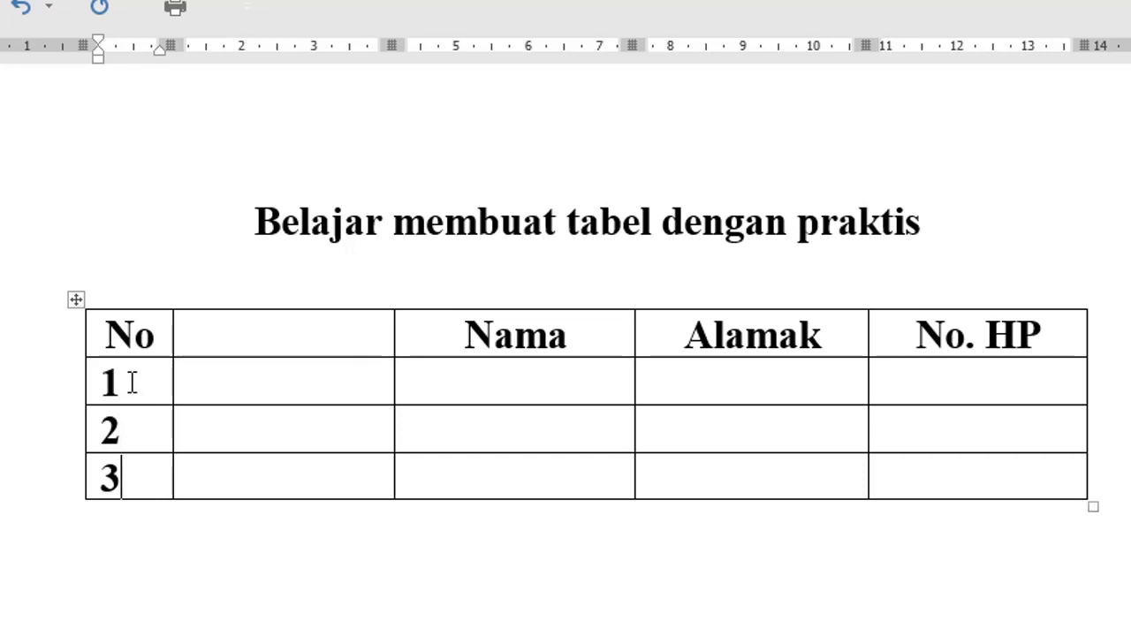
# Insert two empty rows between the rows numbered 1 and 2.
pyautogui.moveTo(41, 429); pyautogui.dragTo(41, 477)
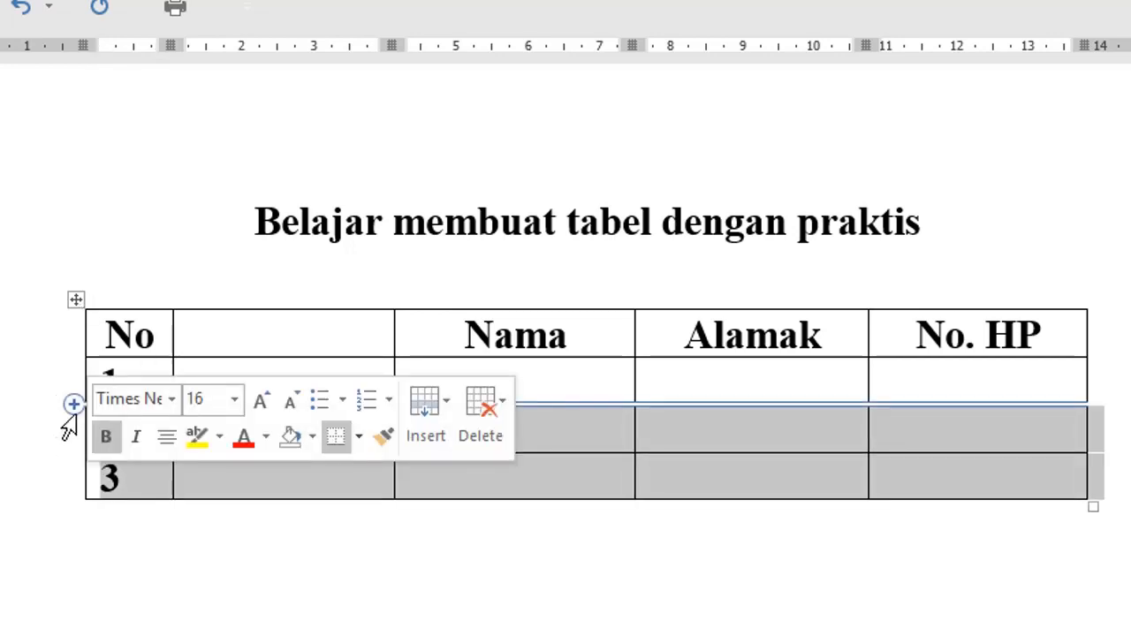
pyautogui.click(74, 405)
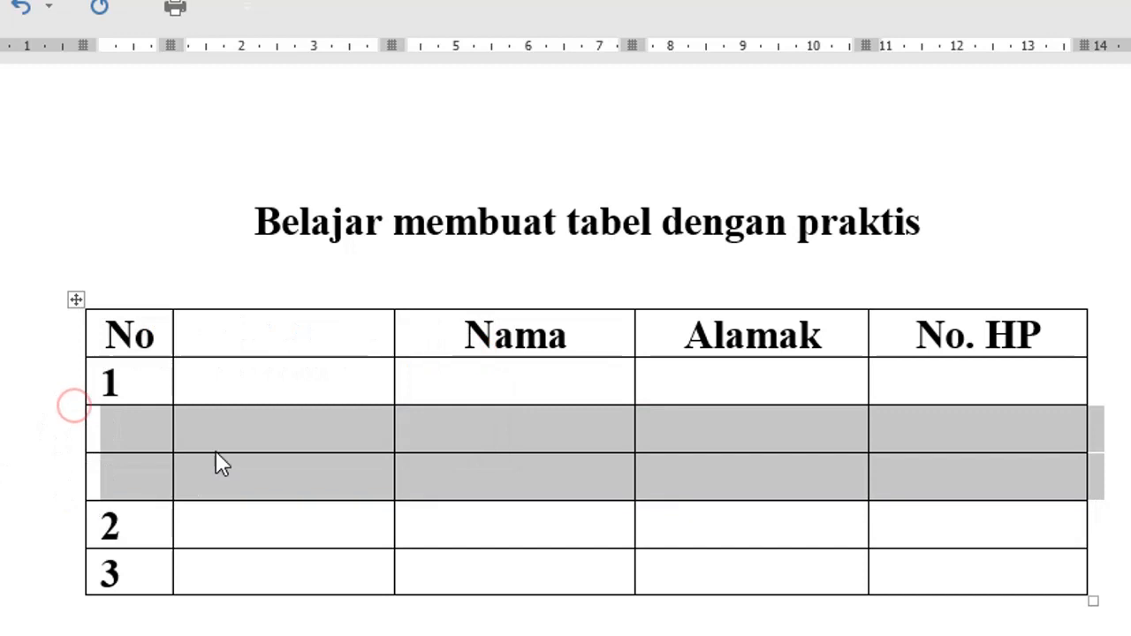
pyautogui.click(269, 442)
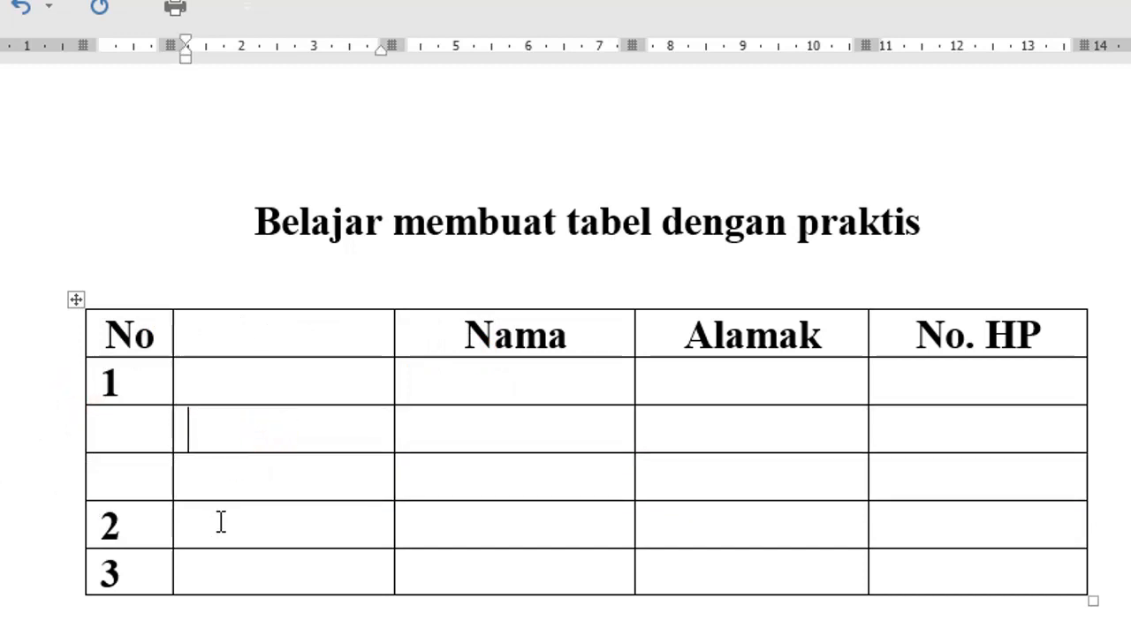
# Delete the two empty rows below row 1 and the empty column between No and Nama.
pyautogui.moveTo(2, 426); pyautogui.dragTo(1, 470)
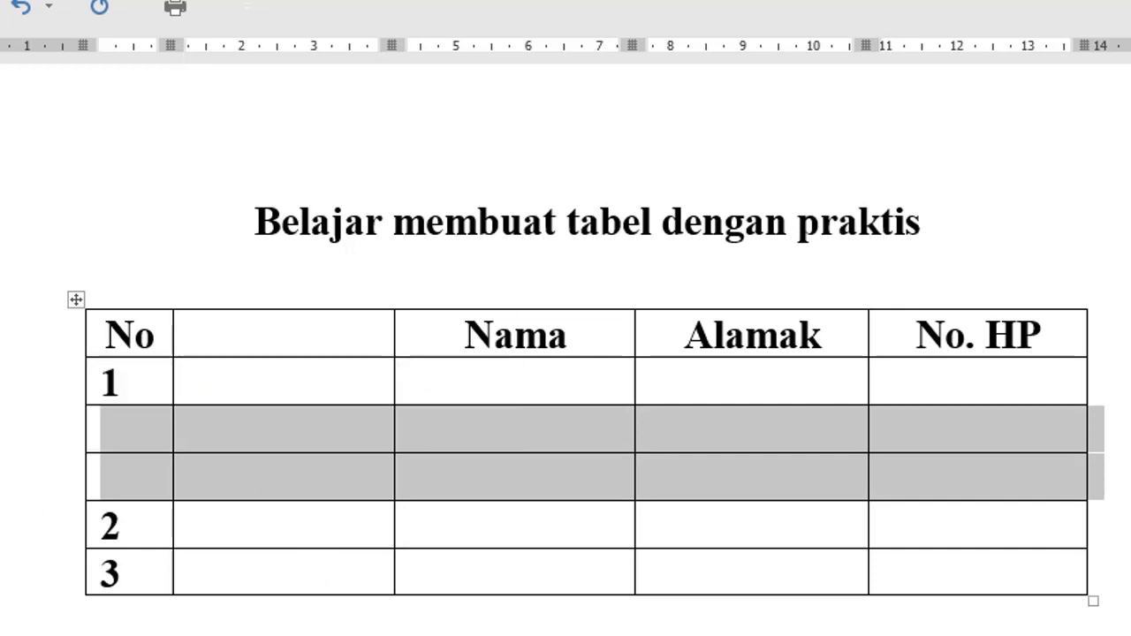
pyautogui.press('BackSpace')
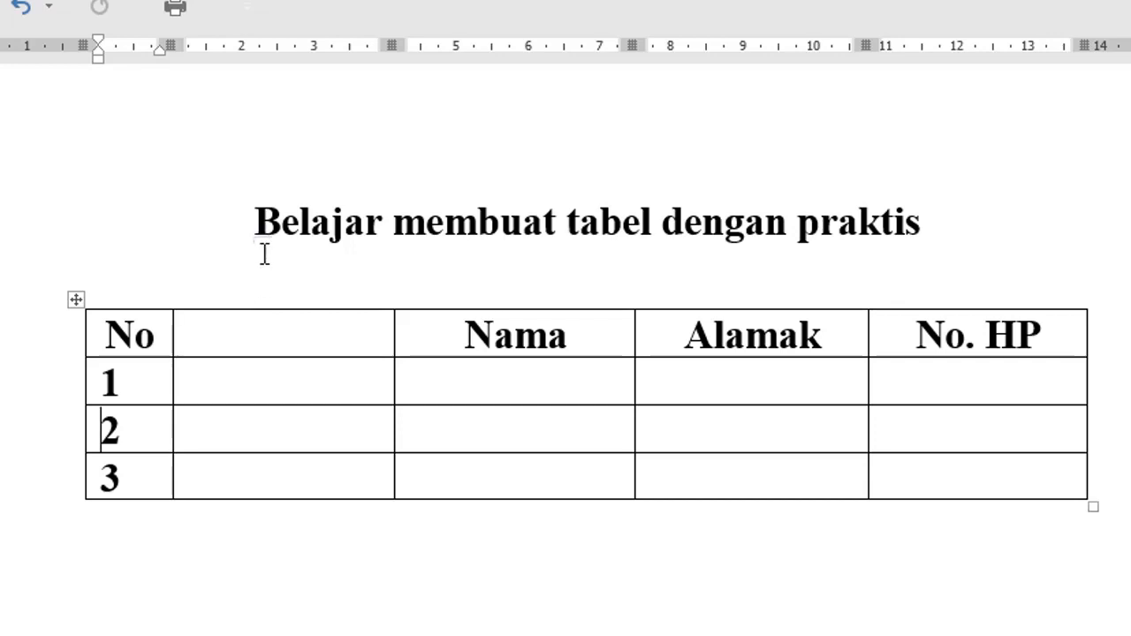
pyautogui.click(263, 306)
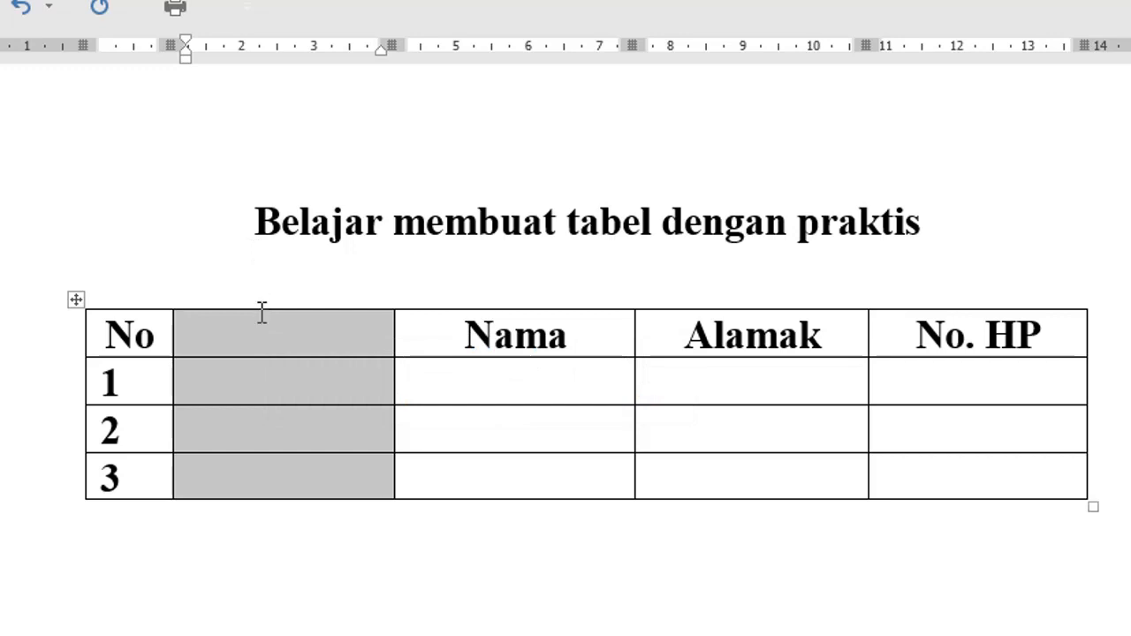
pyautogui.press('BackSpace')
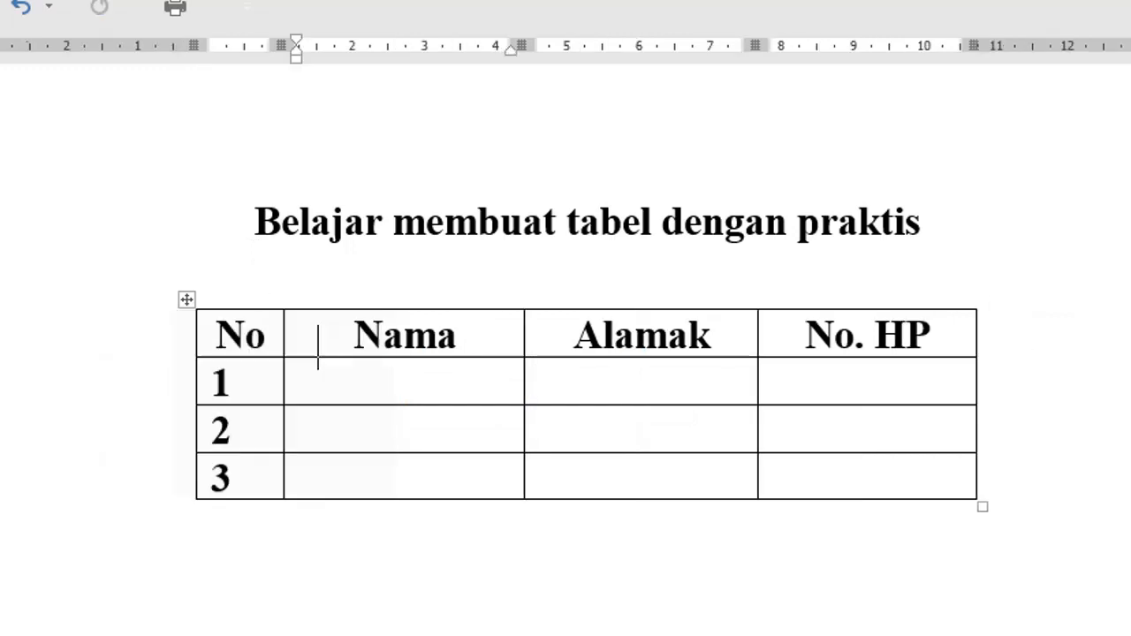
pyautogui.click(350, 379)
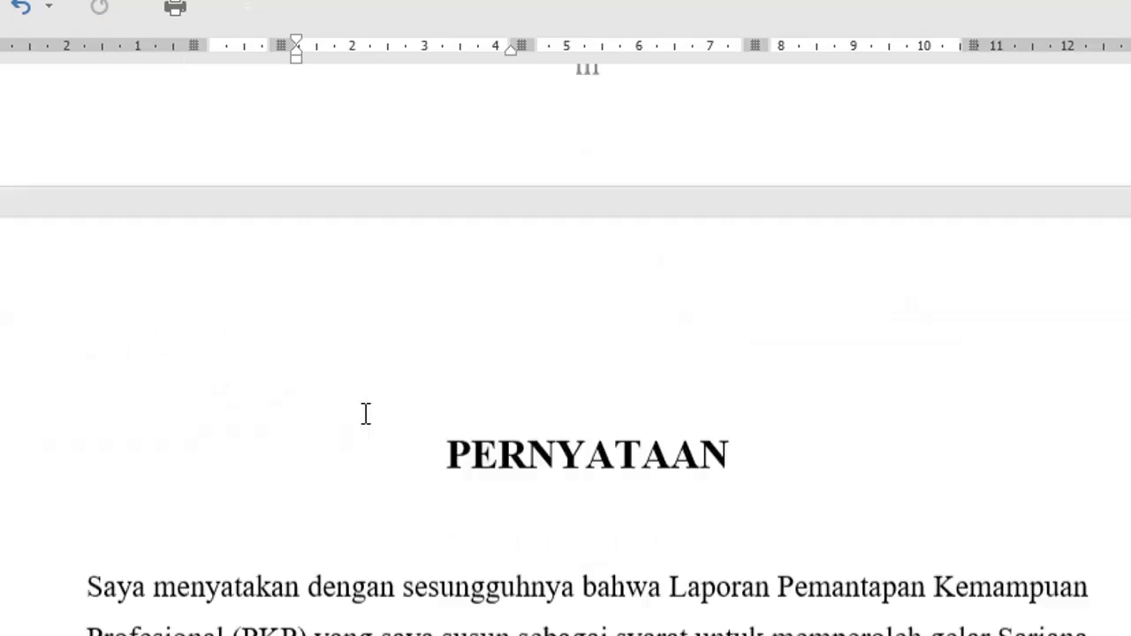
# Add an empty line above the signature block on the PERNYATAAN page and insert a table with two columns and one row there.
pyautogui.scroll(-12, 365, 413)
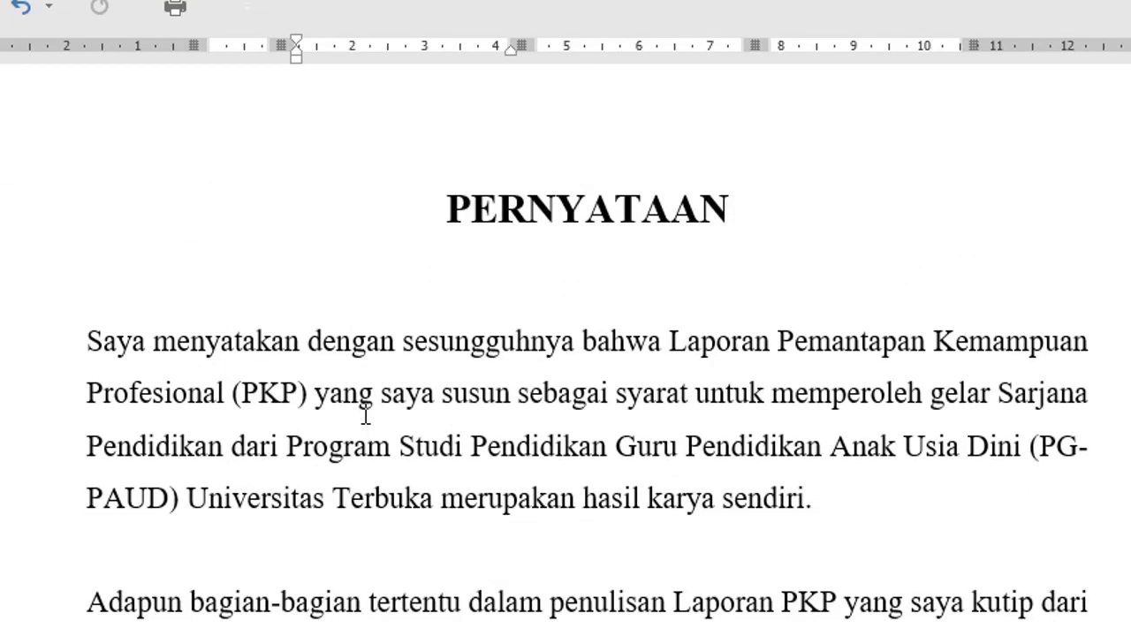
pyautogui.click(384, 233)
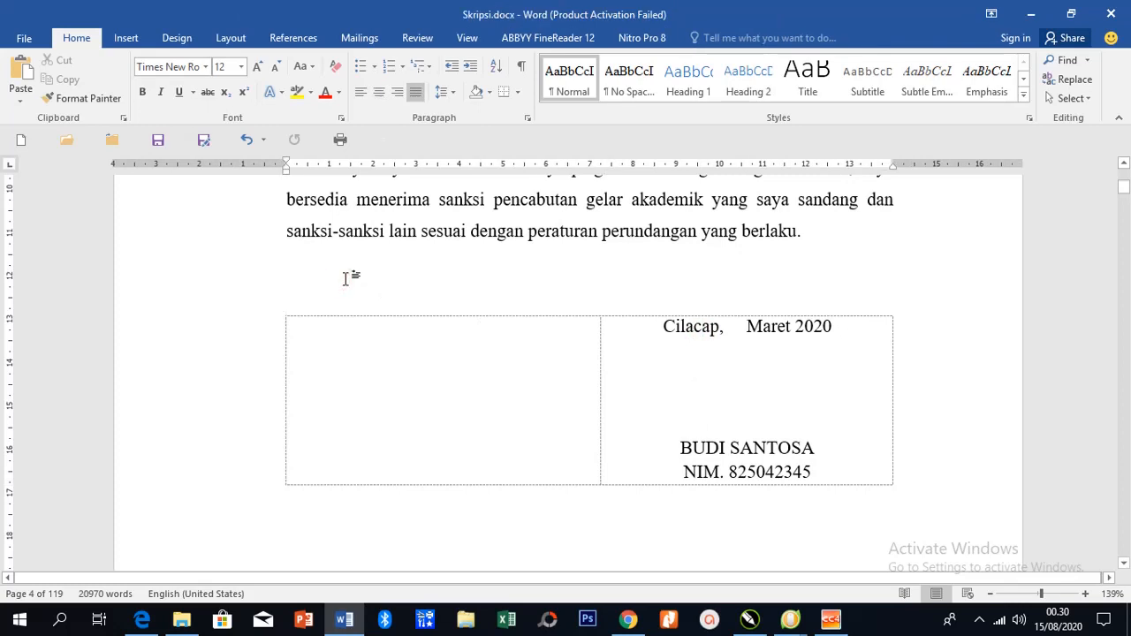
pyautogui.press('Return')
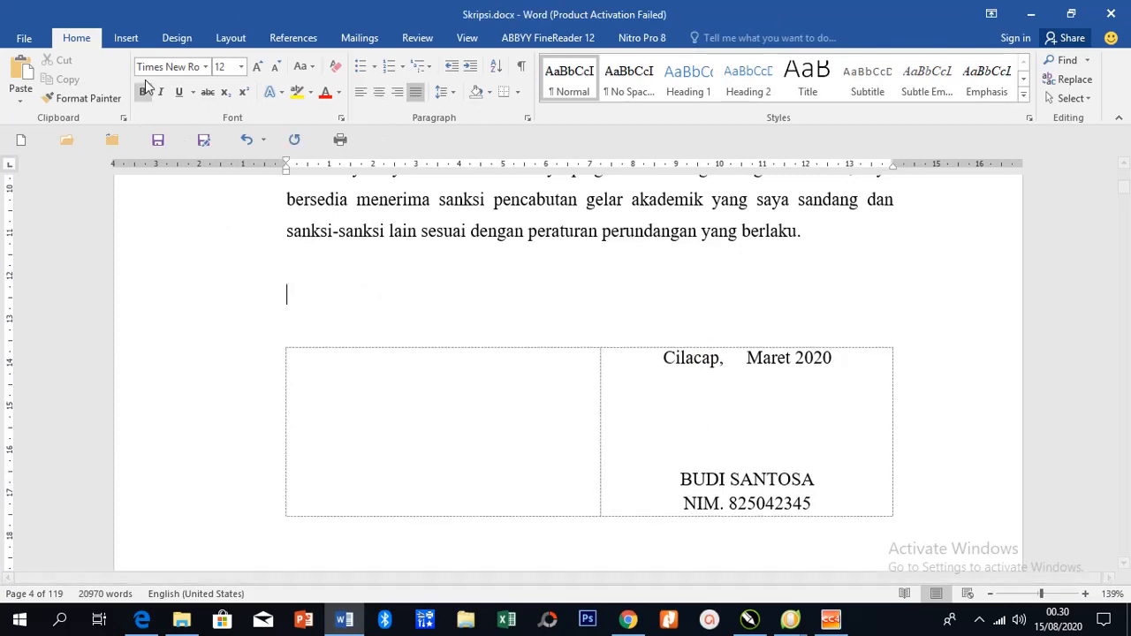
pyautogui.click(125, 37)
pyautogui.click(108, 85)
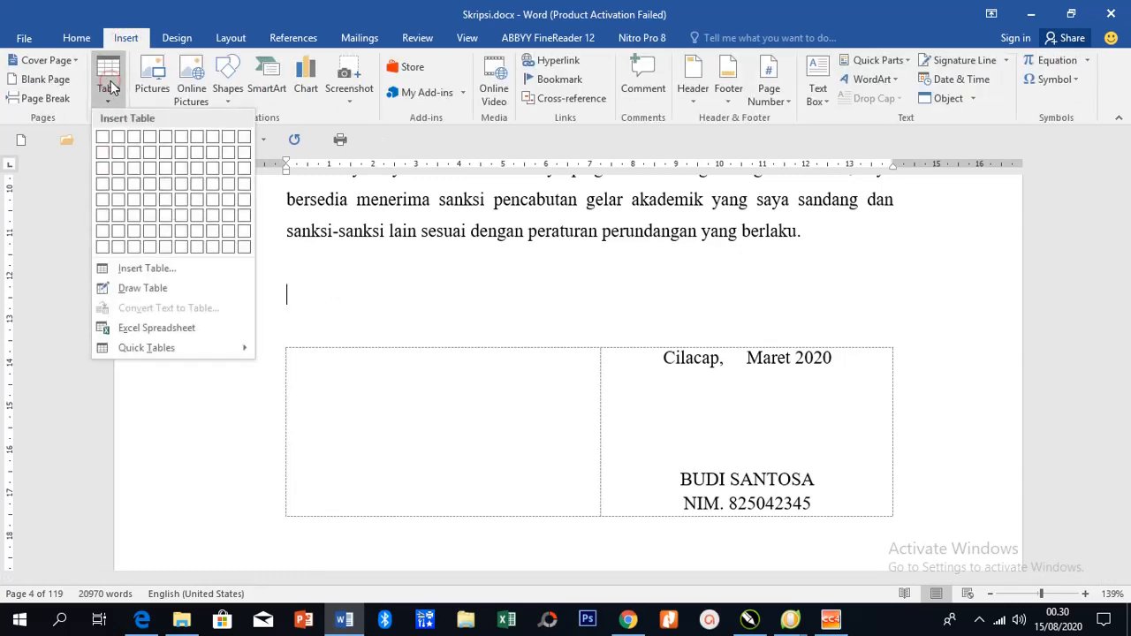
pyautogui.click(118, 132)
pyautogui.click(750, 299)
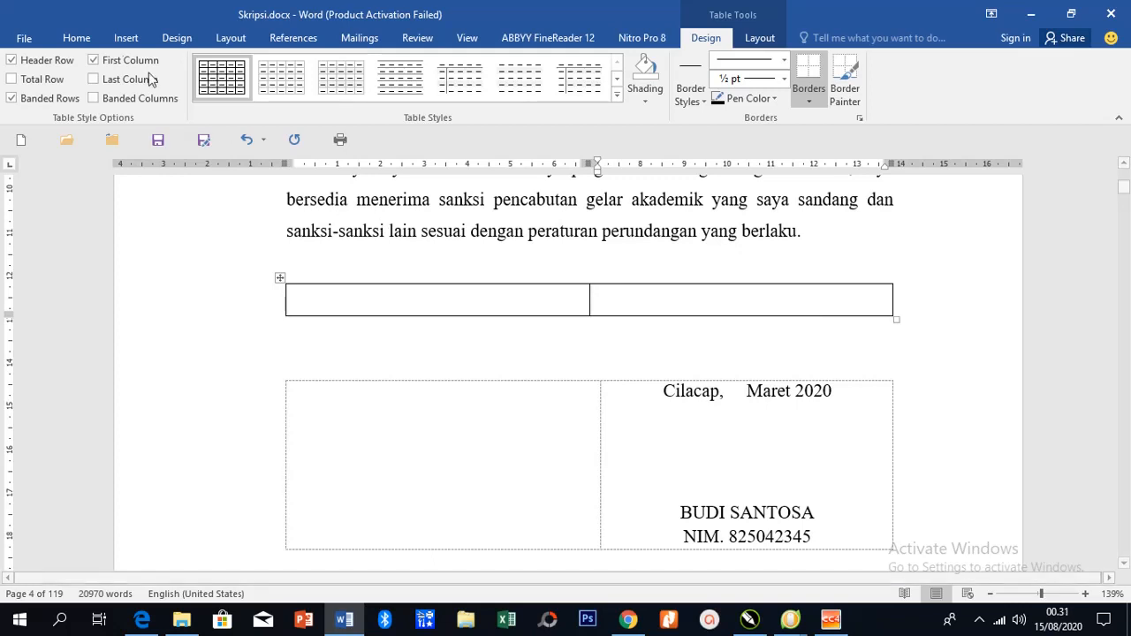
# Centre the second cell of the new table and enter "Cilacap, 18 Agustus 2020" in it.
pyautogui.click(77, 38)
pyautogui.click(378, 91)
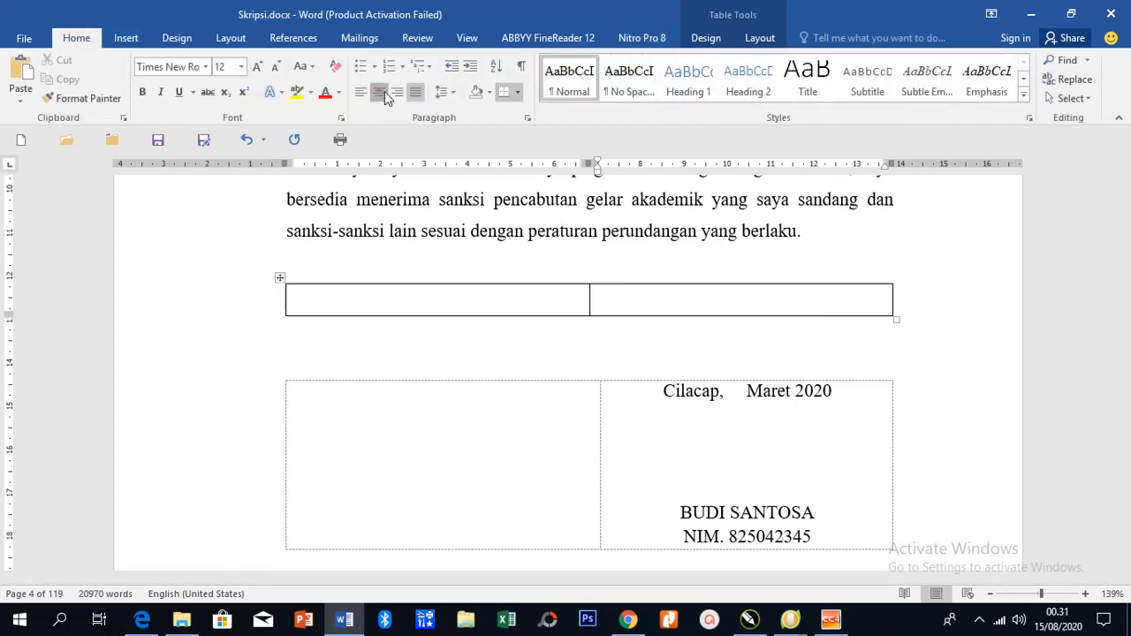
pyautogui.write('Cilacap,   ')
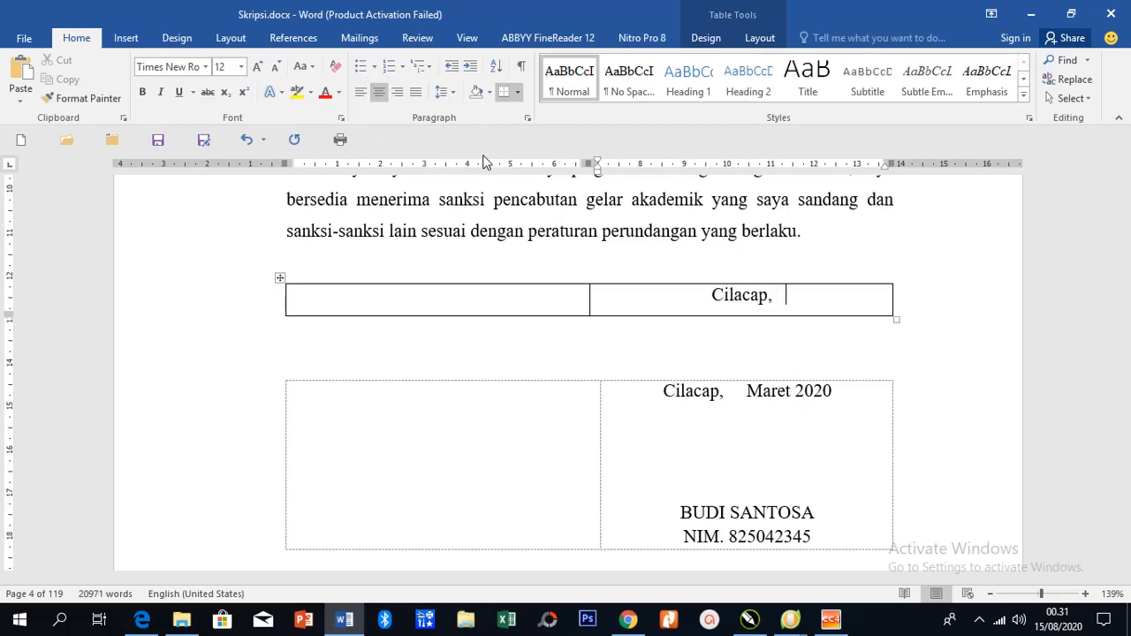
pyautogui.write('18 Agustus ')
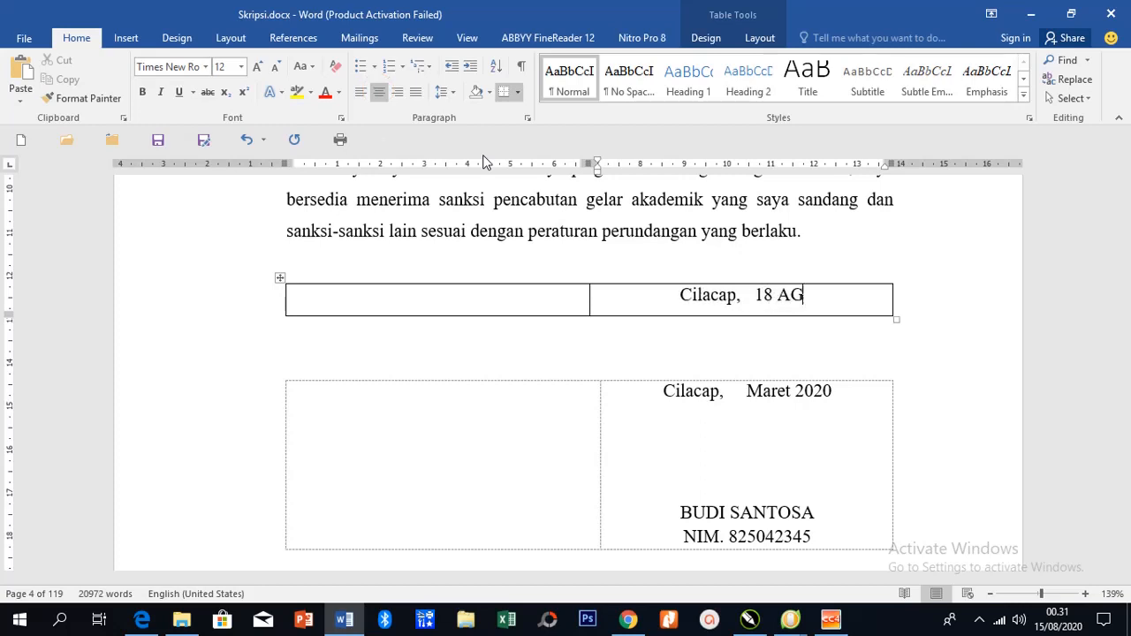
pyautogui.write('2020')
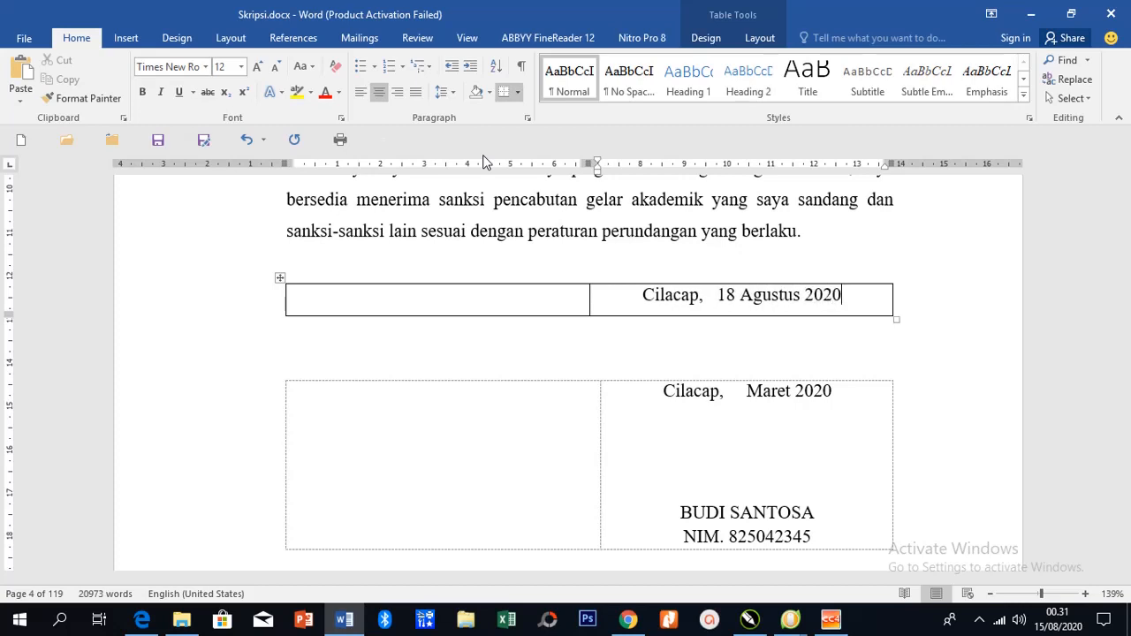
# Leave three blank lines below the date and enter the student's name for the signature.
pyautogui.press('Return')
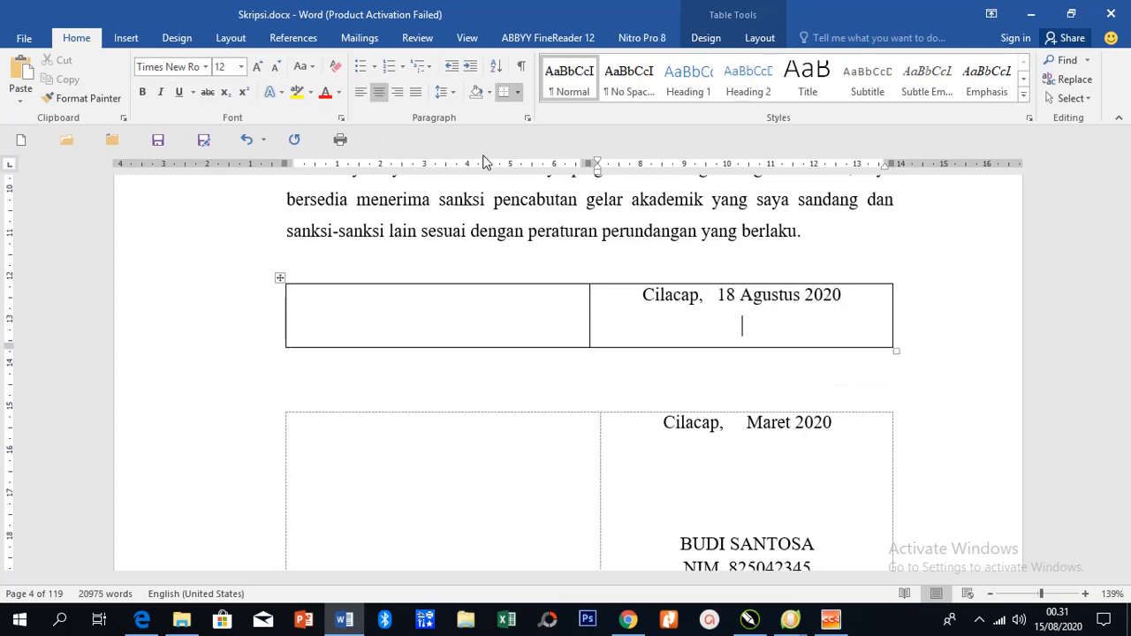
pyautogui.press('Return')
pyautogui.press('Return')
pyautogui.press('Return')
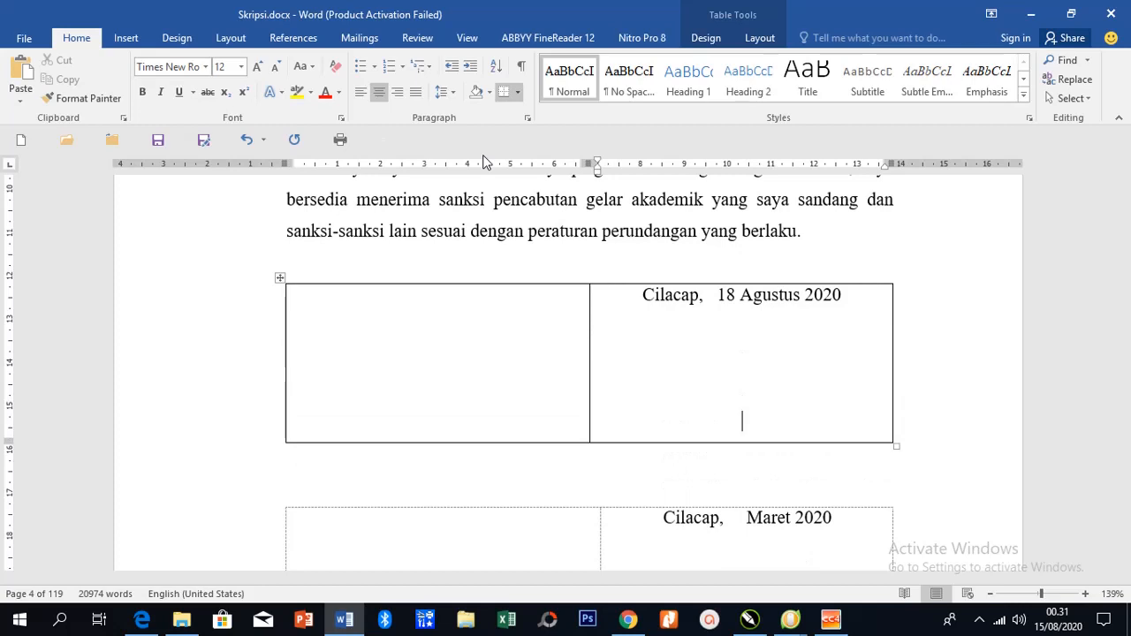
pyautogui.write('budi santosa')
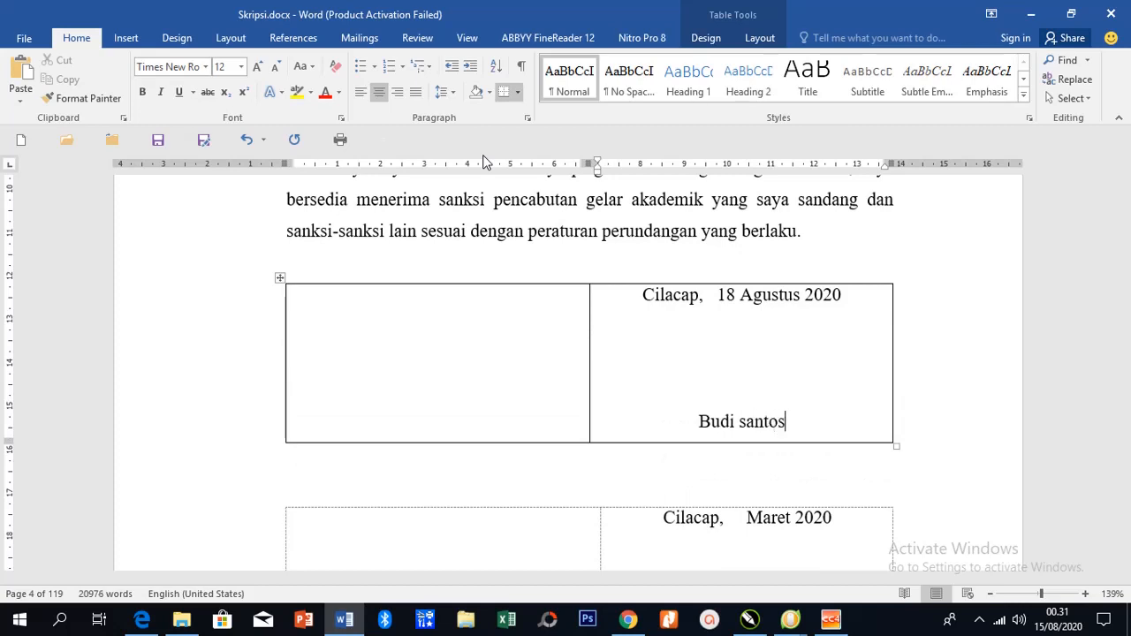
# Centre the first cell of the table and enter "Mengetahui," with "Istri Tercinta" on the line below.
pyautogui.click(462, 294)
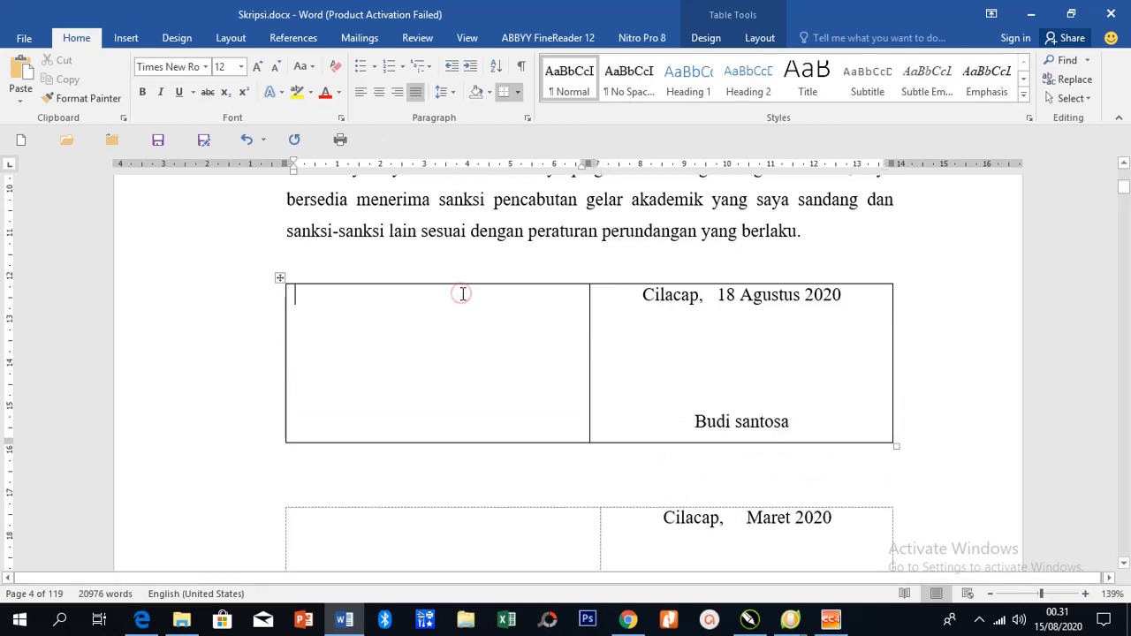
pyautogui.hotkey('ctrl', 'e')
pyautogui.write('Mengetahui,')
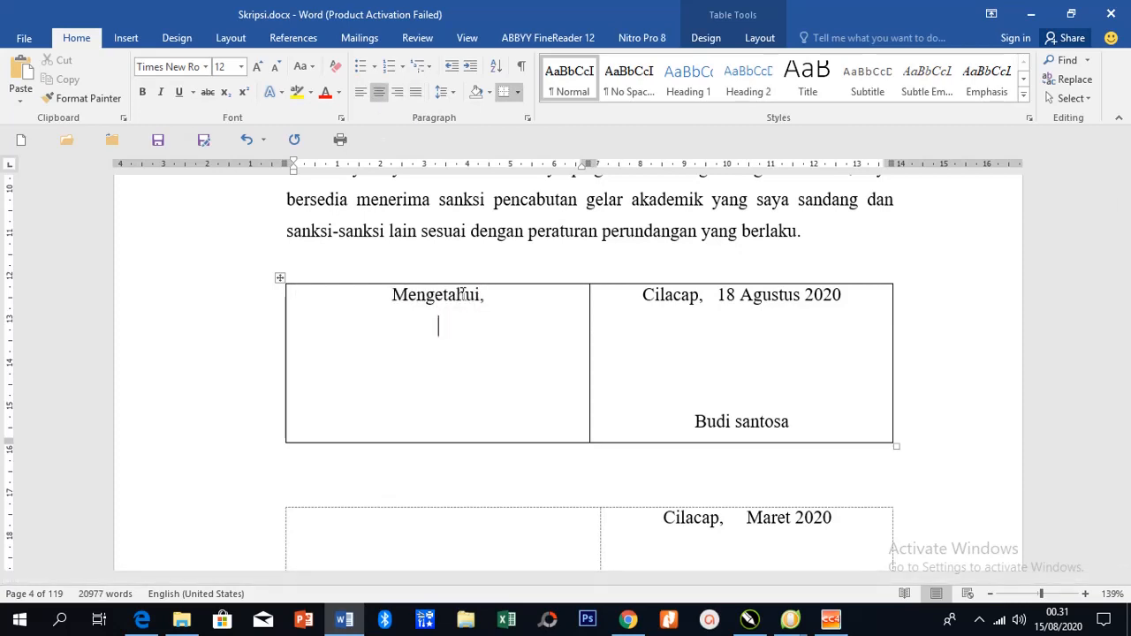
pyautogui.write('Istri TErc')
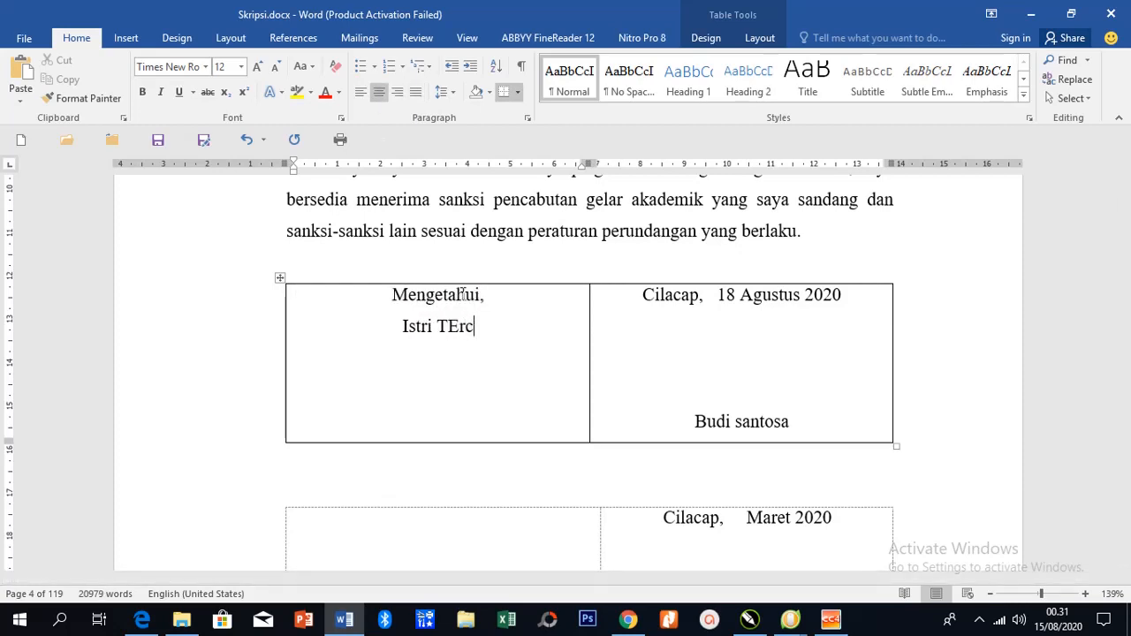
pyautogui.write('inta')
# Leave two blank lines below "Istri Tercinta" and enter the wife's name level with the student's name.
pyautogui.press('Return')
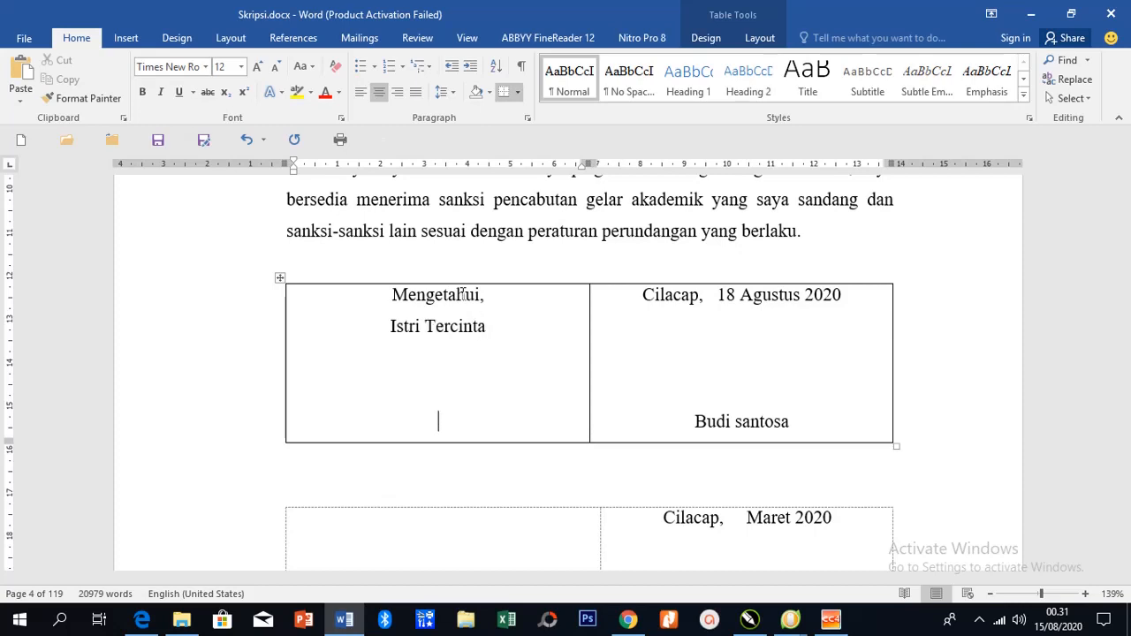
pyautogui.write('Roro IM')
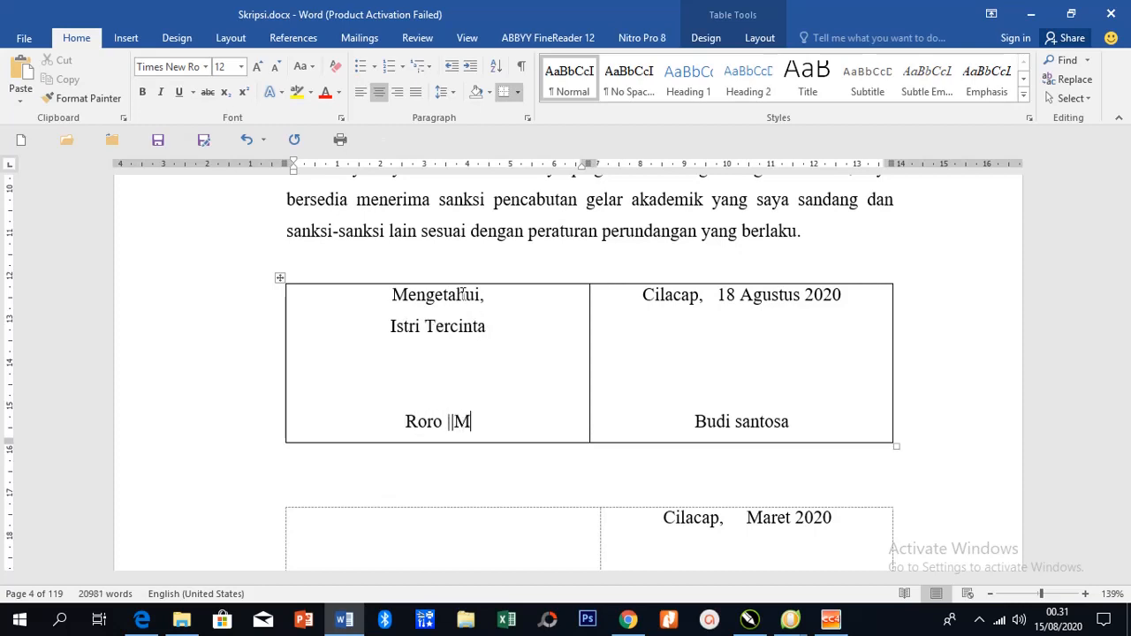
pyautogui.press('BackSpace')
pyautogui.press('BackSpace')
pyautogui.write('Mendut')
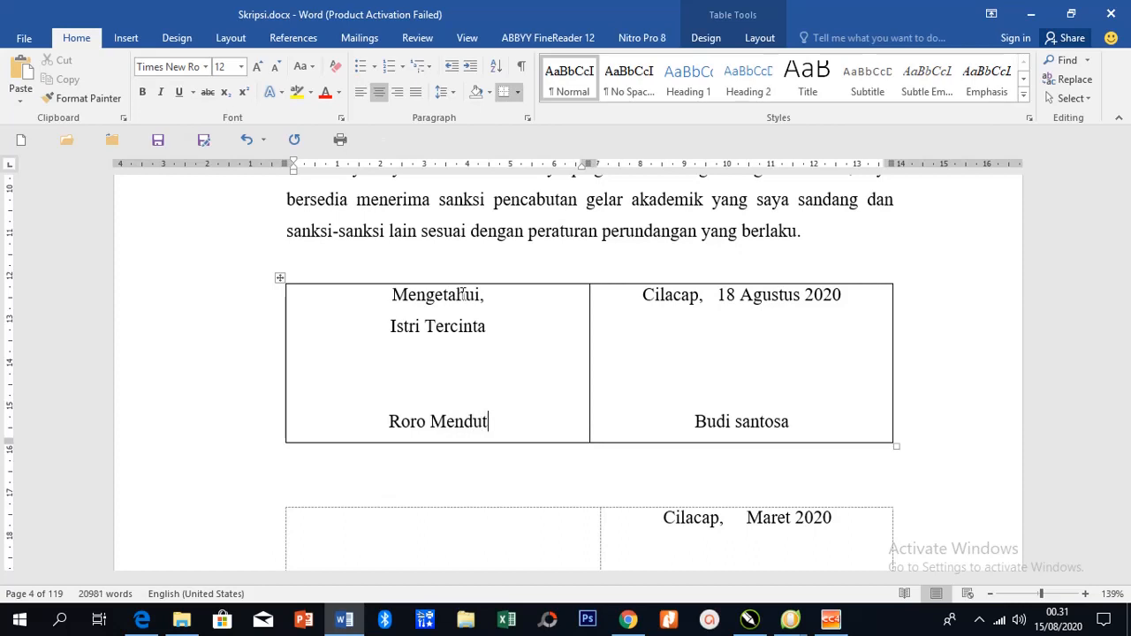
pyautogui.click(474, 329)
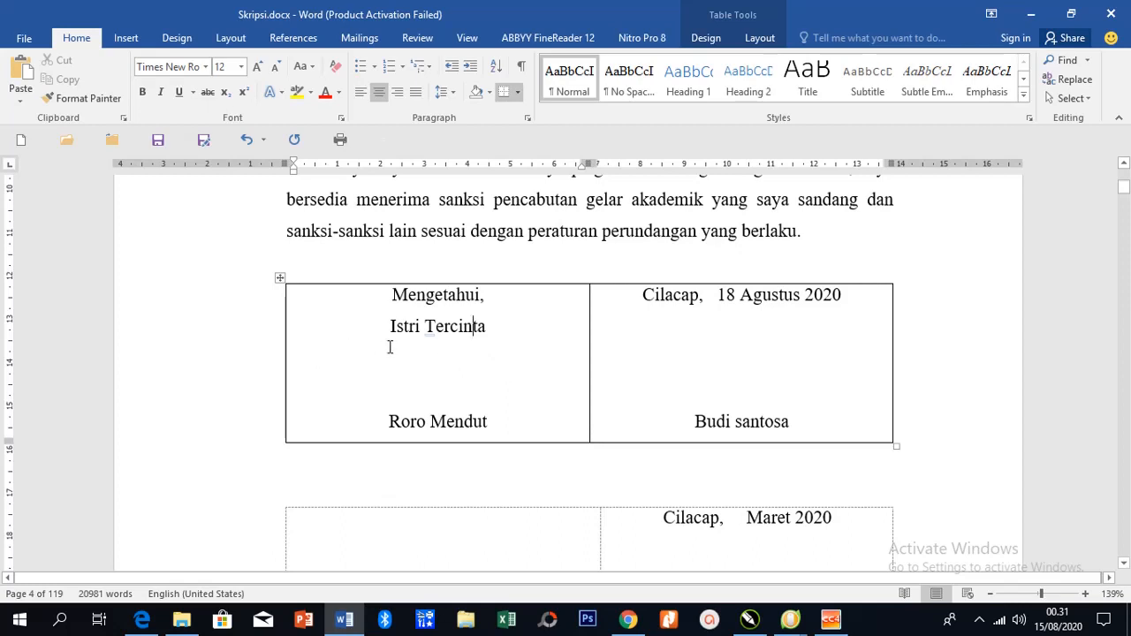
# Select the whole new signature table and apply No Border to it.
pyautogui.click(193, 356)
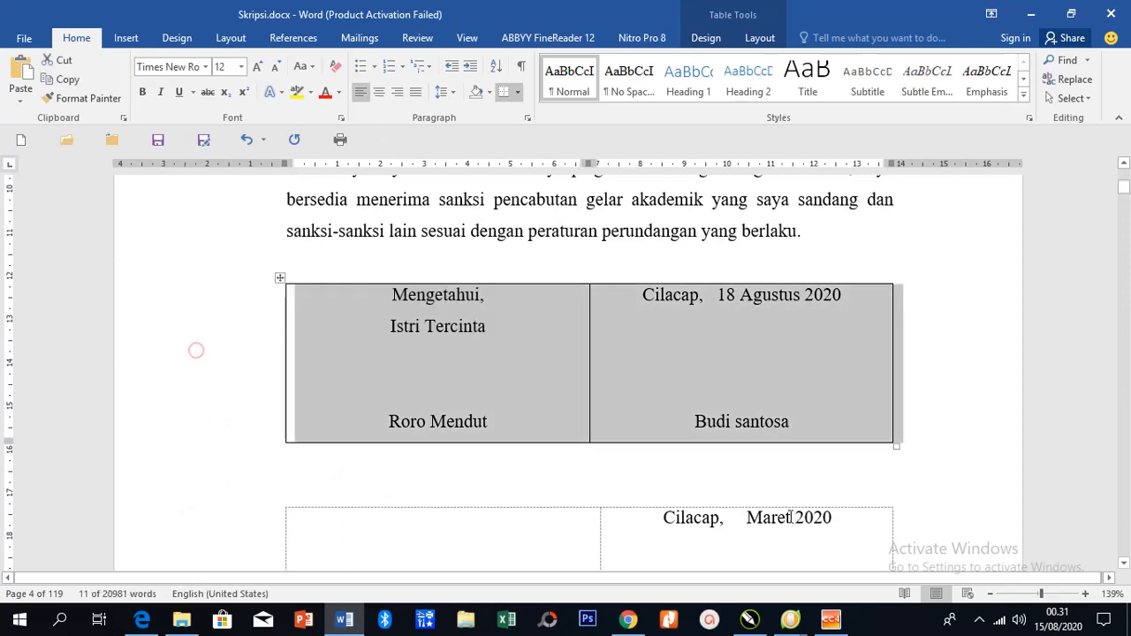
pyautogui.click(519, 99)
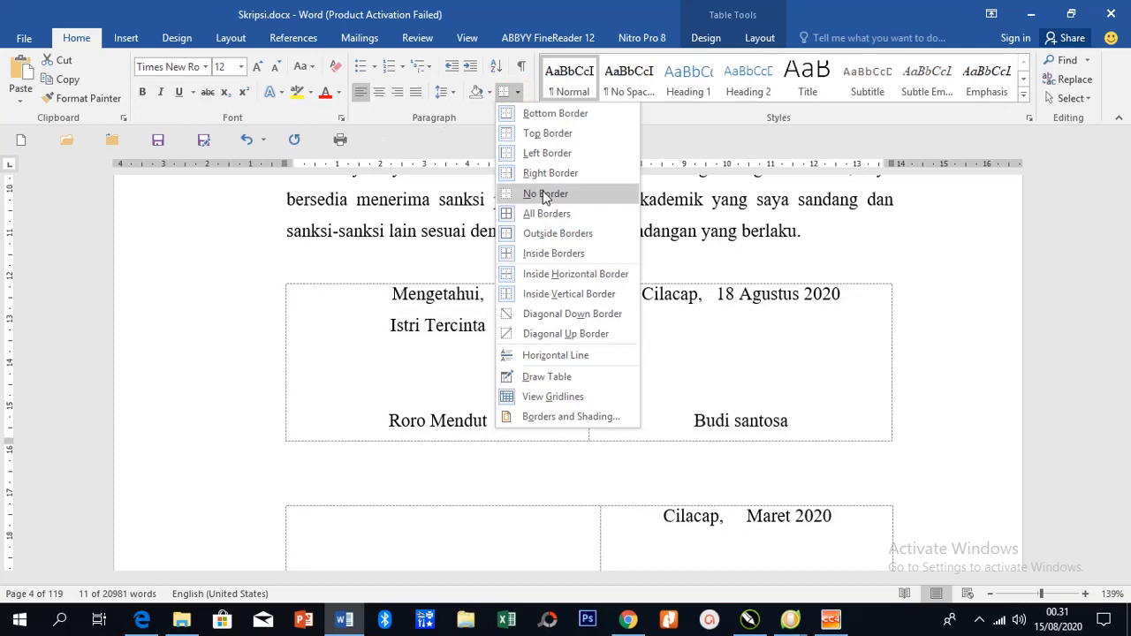
pyautogui.click(545, 193)
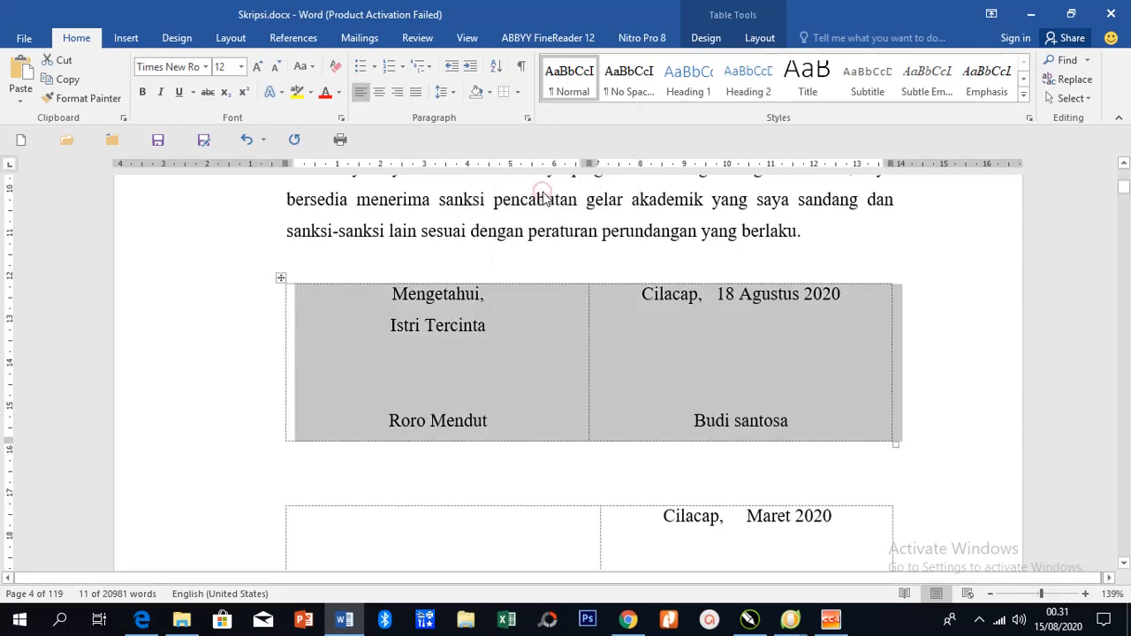
pyautogui.click(477, 388)
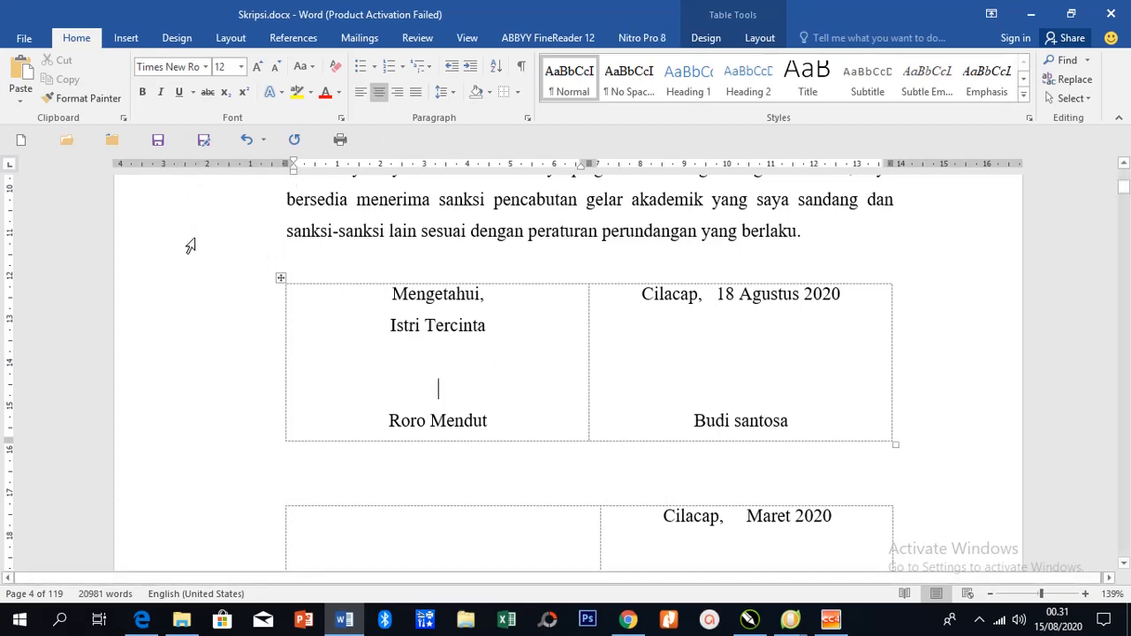
# Check the borderless signature block on the PERNYATAAN page in the enlarged print preview and return to the document.
pyautogui.hotkey('ctrl', 'p')
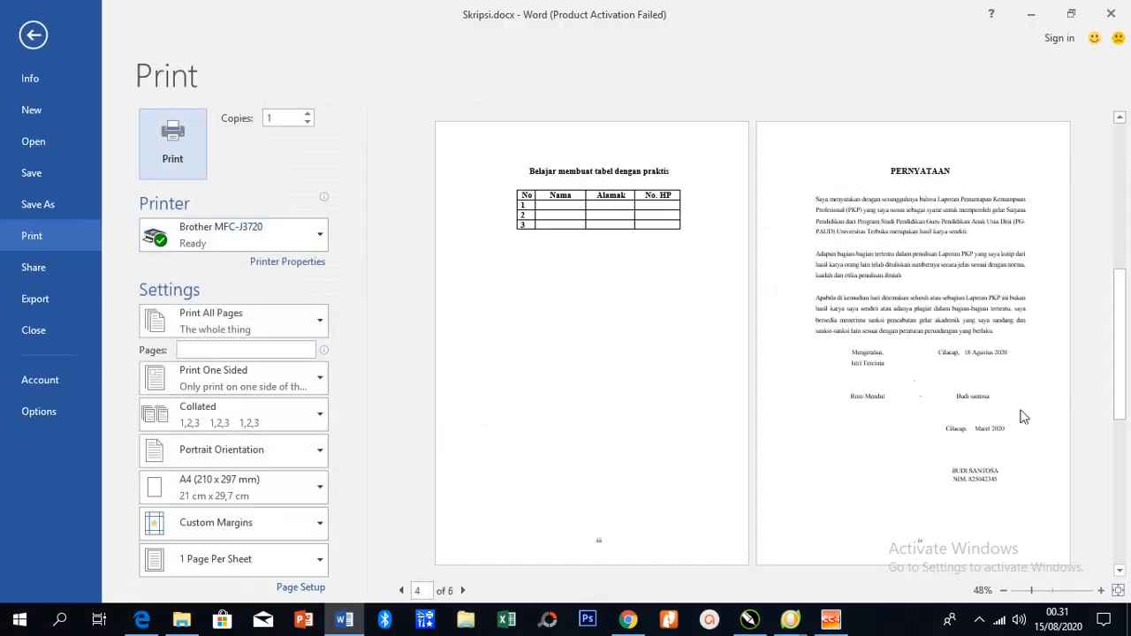
pyautogui.keyDown('ctrl'); pyautogui.scroll(5, 997, 457); pyautogui.keyUp('ctrl')
pyautogui.scroll(-1, 872, 418)
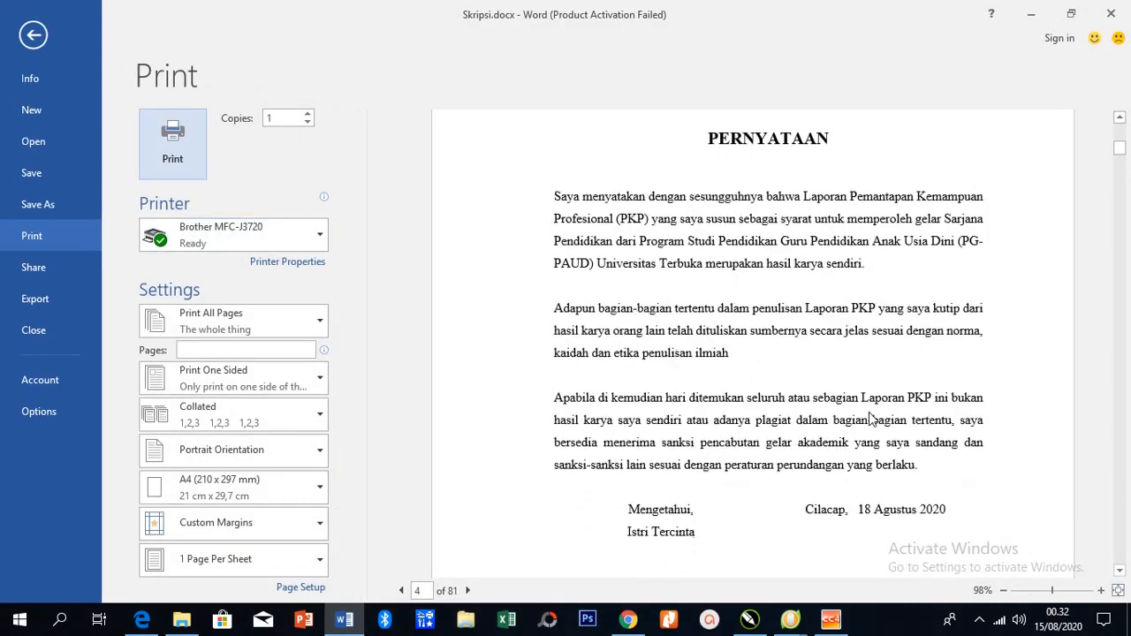
pyautogui.scroll(-3, 871, 418)
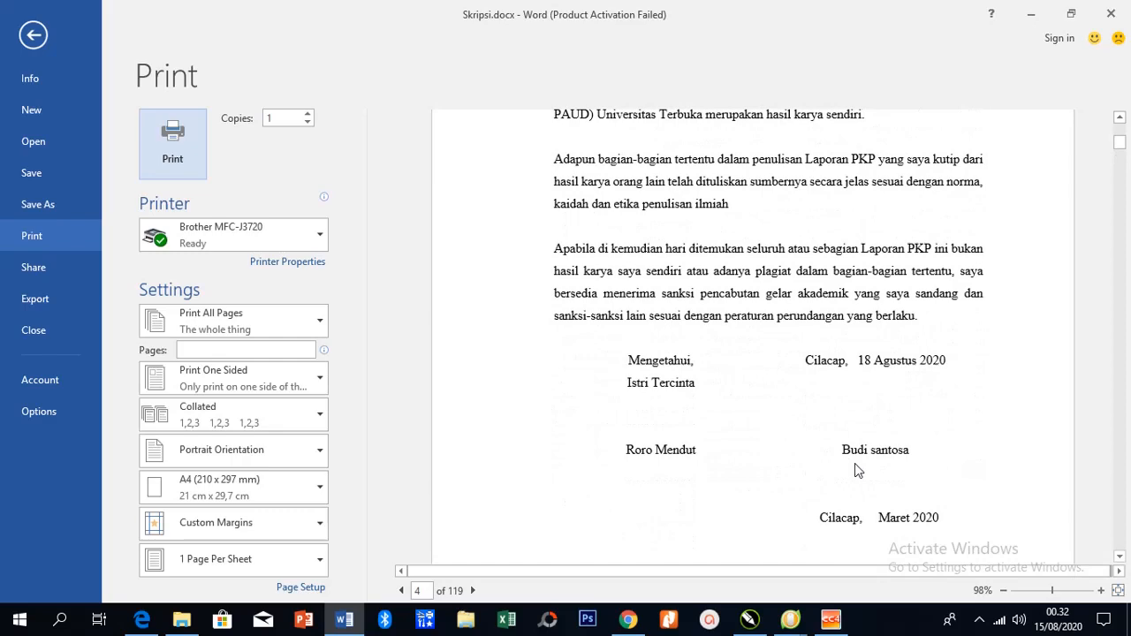
pyautogui.click(34, 35)
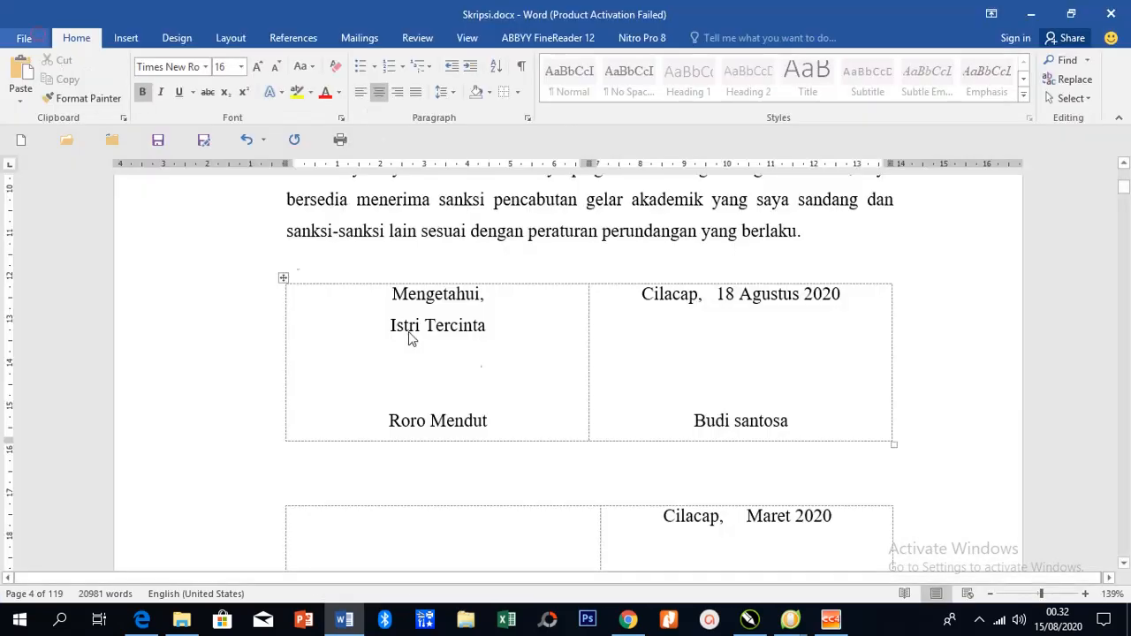
# Select the signature table and hide the table gridlines.
pyautogui.click(527, 362)
pyautogui.click(213, 344)
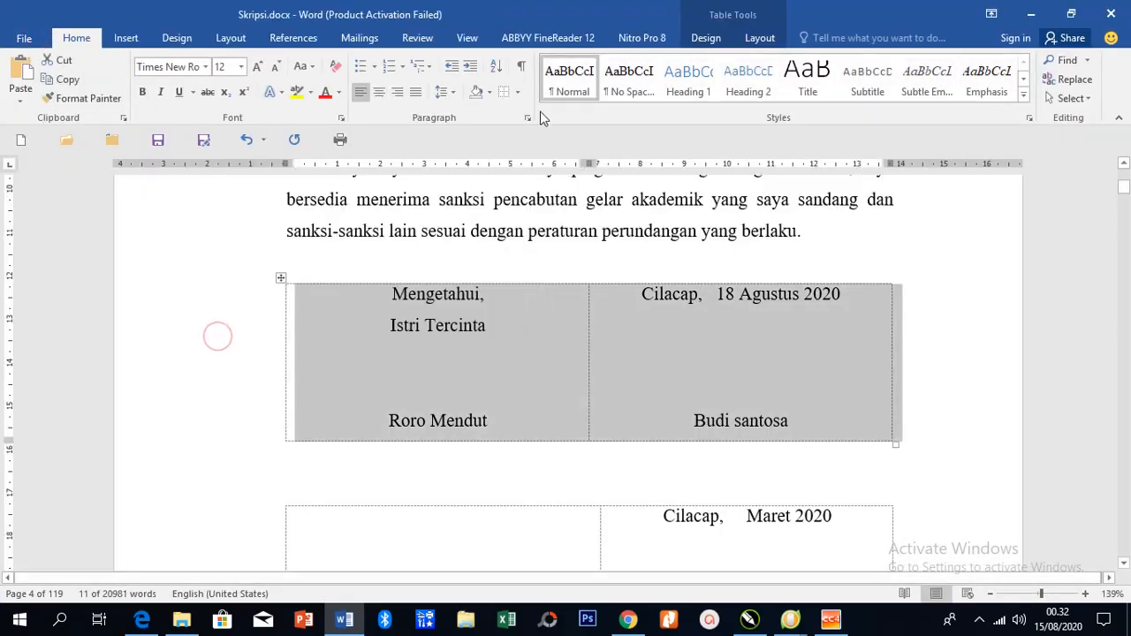
pyautogui.click(517, 92)
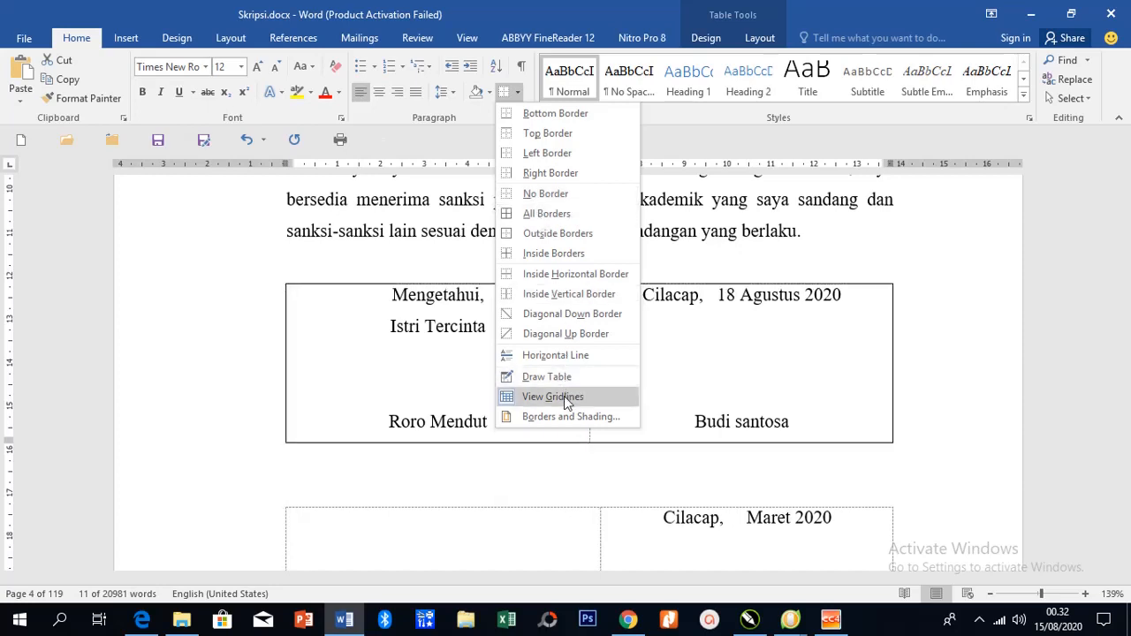
pyautogui.click(564, 396)
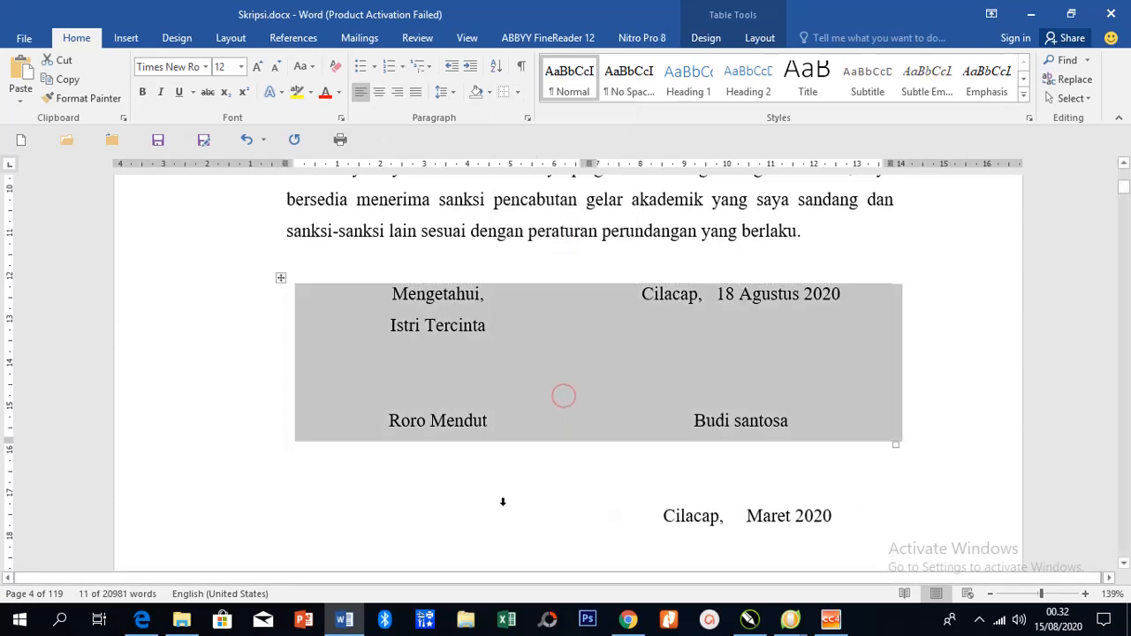
pyautogui.click(502, 503)
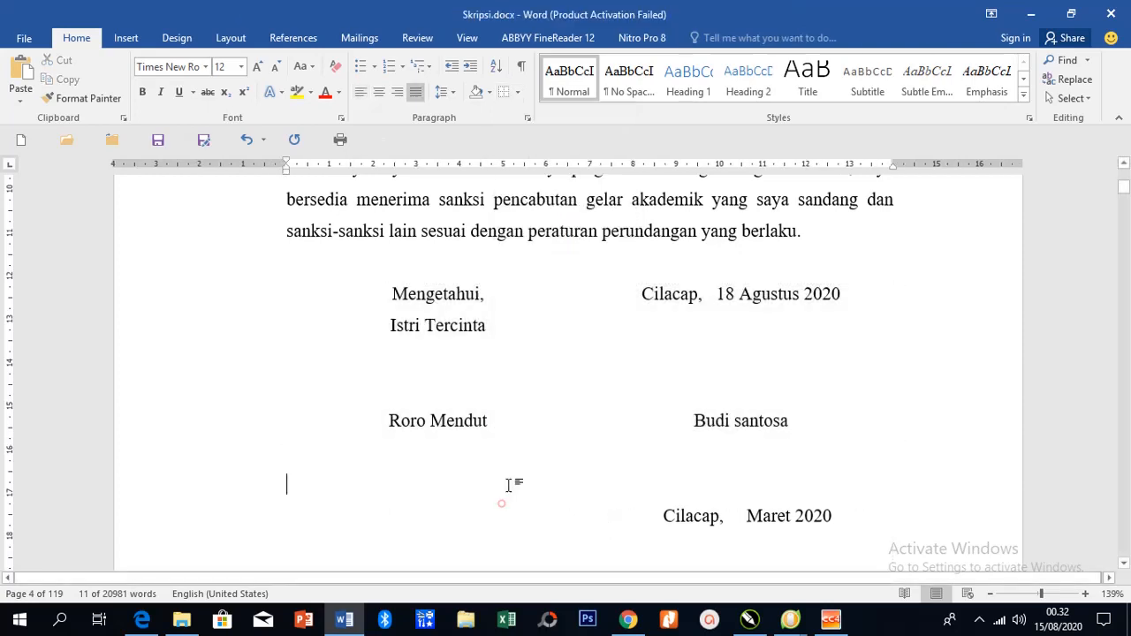
# Turn the display of table gridlines back on.
pyautogui.click(516, 92)
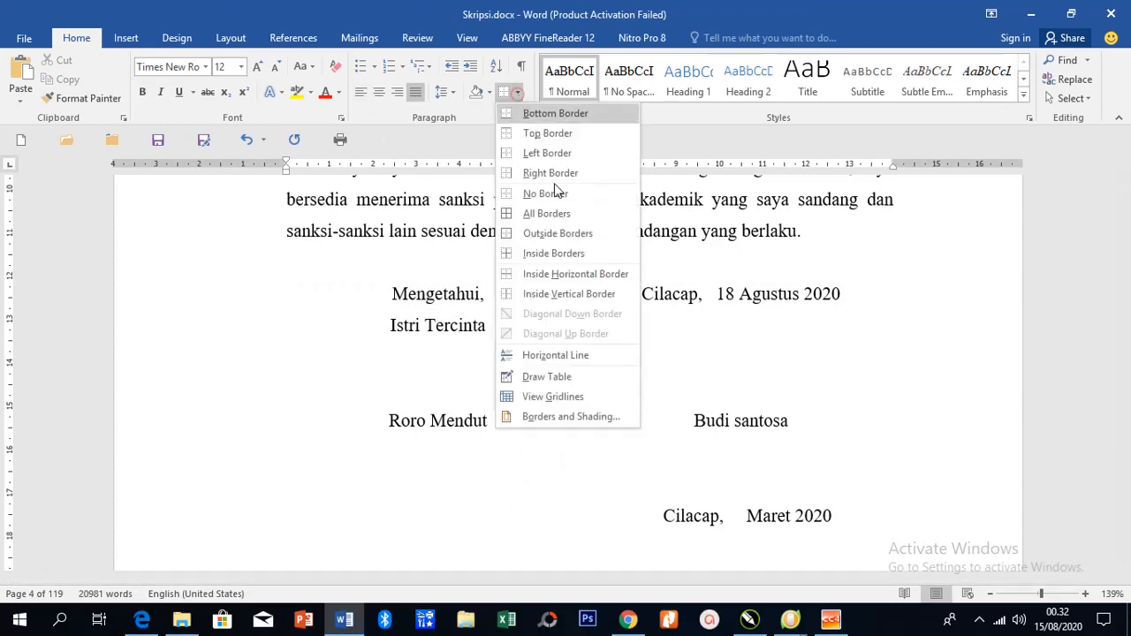
pyautogui.click(553, 396)
pyautogui.click(471, 382)
# Examine the merged Aspek Kemampuana, Indikator and Variabel I heading cells in TABEL 3.4 REKAPITULASI NILAI ANAK.
pyautogui.scroll(-3, 482, 378)
pyautogui.scroll(-12, 482, 377)
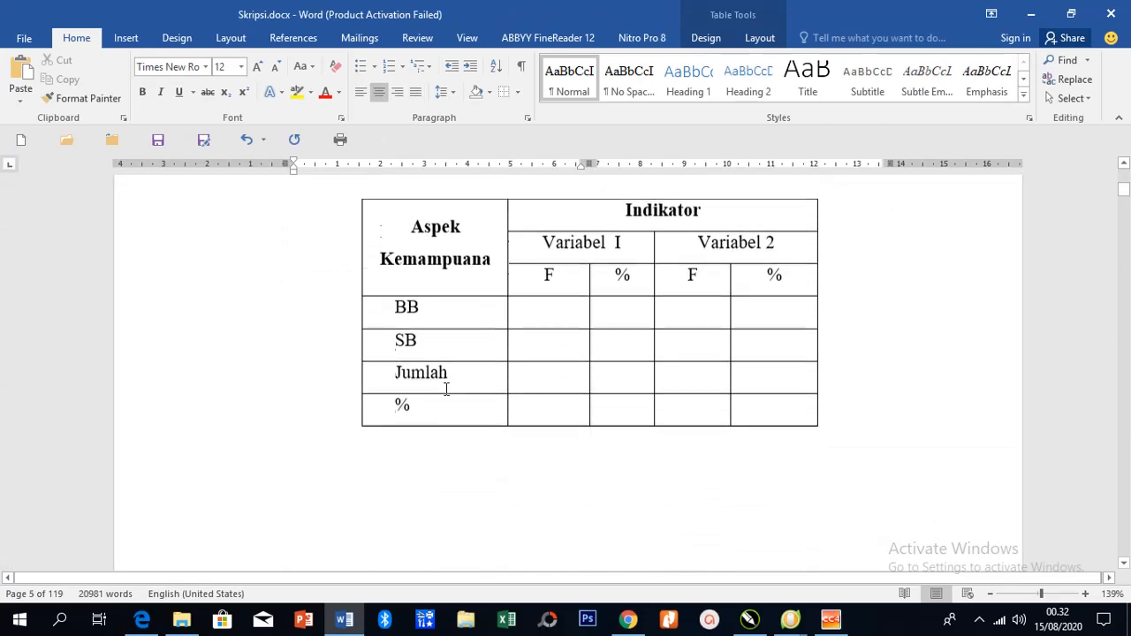
pyautogui.scroll(2, 447, 386)
pyautogui.click(475, 325)
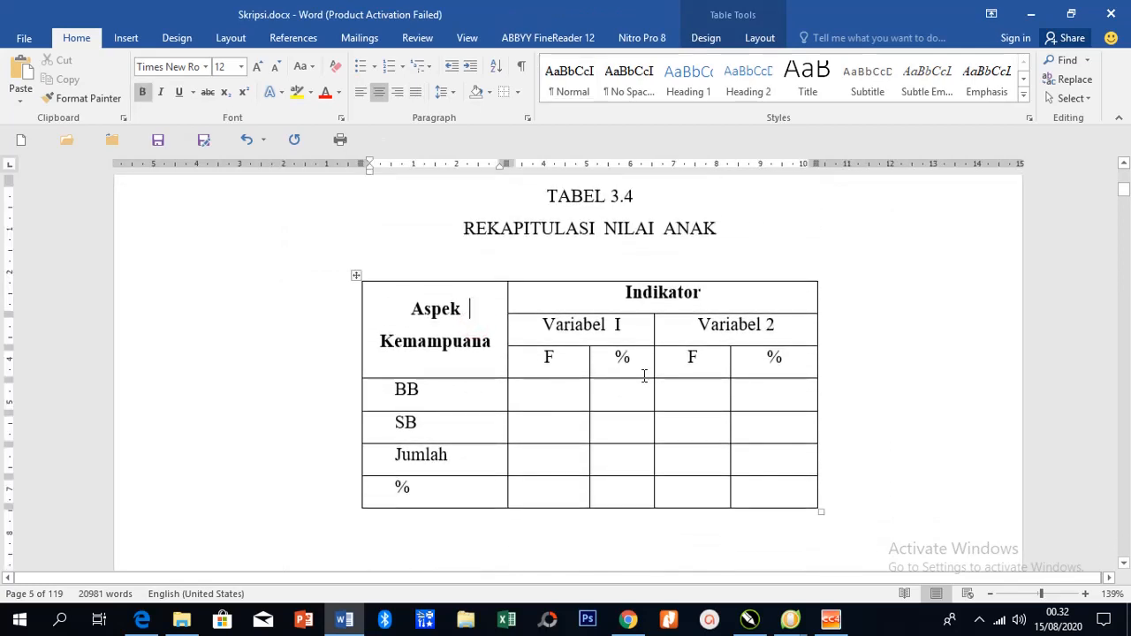
pyautogui.moveTo(408, 303); pyautogui.dragTo(477, 355)
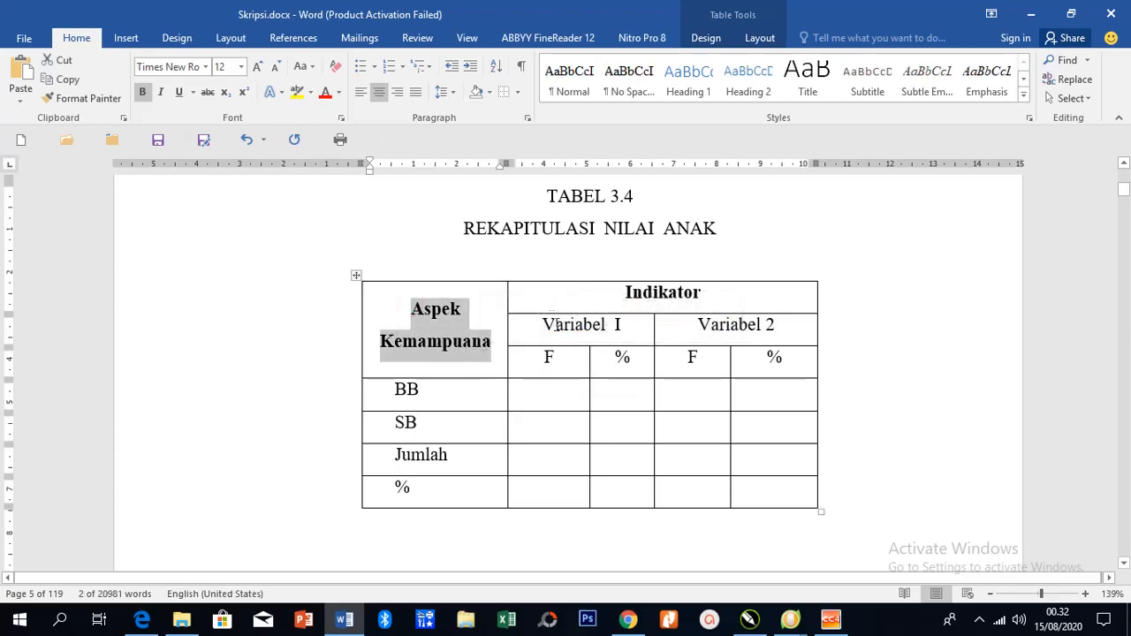
pyautogui.click(510, 304)
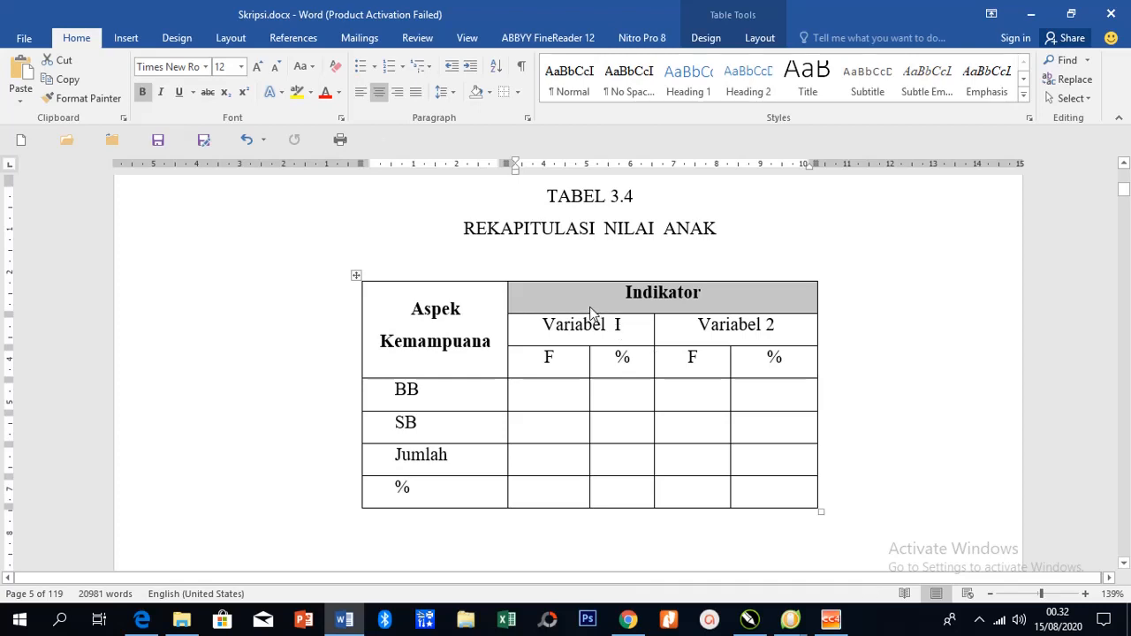
pyautogui.click(514, 324)
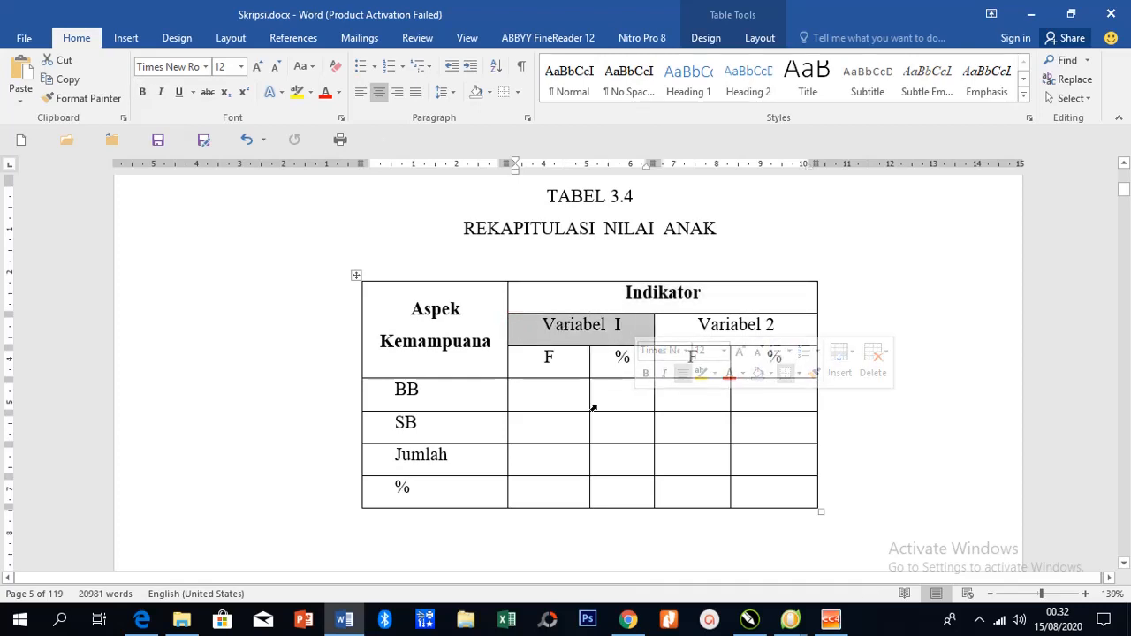
# Insert a table of five columns and four rows below the REKAPITULASI NILAI ANAK table.
pyautogui.scroll(-3, 594, 407)
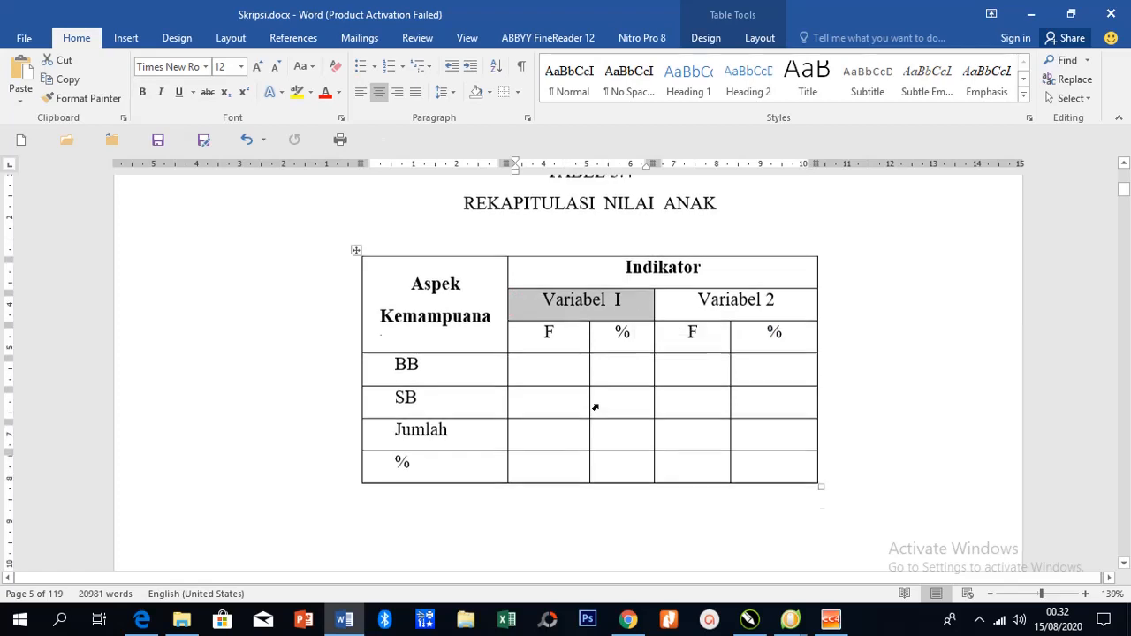
pyautogui.click(430, 452)
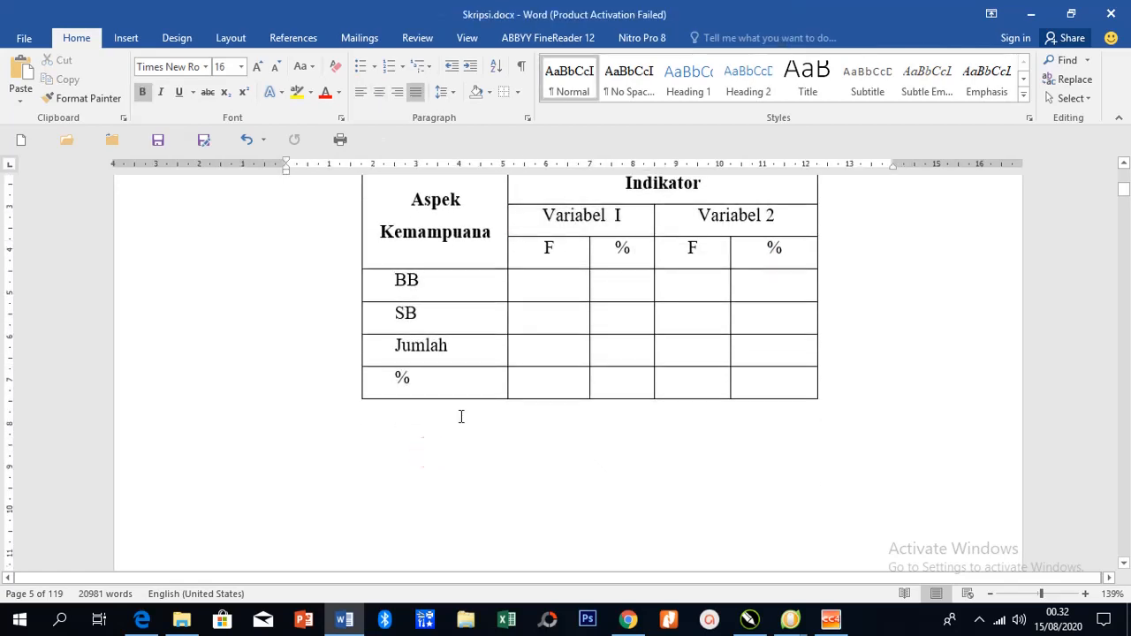
pyautogui.click(461, 416)
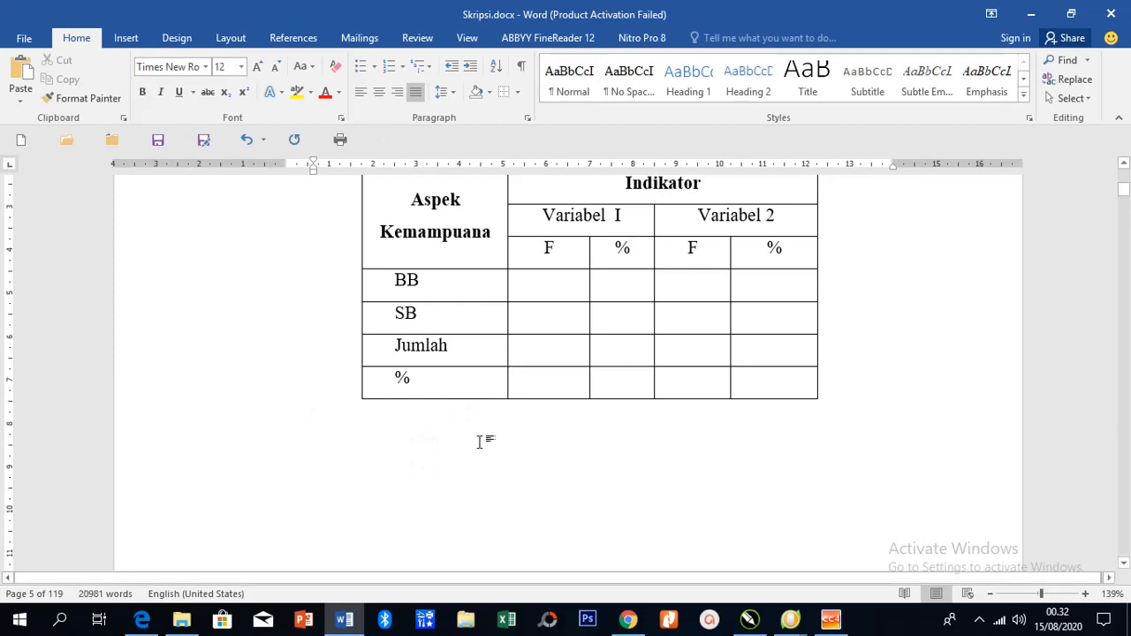
pyautogui.hotkey('ctrl', 'z')
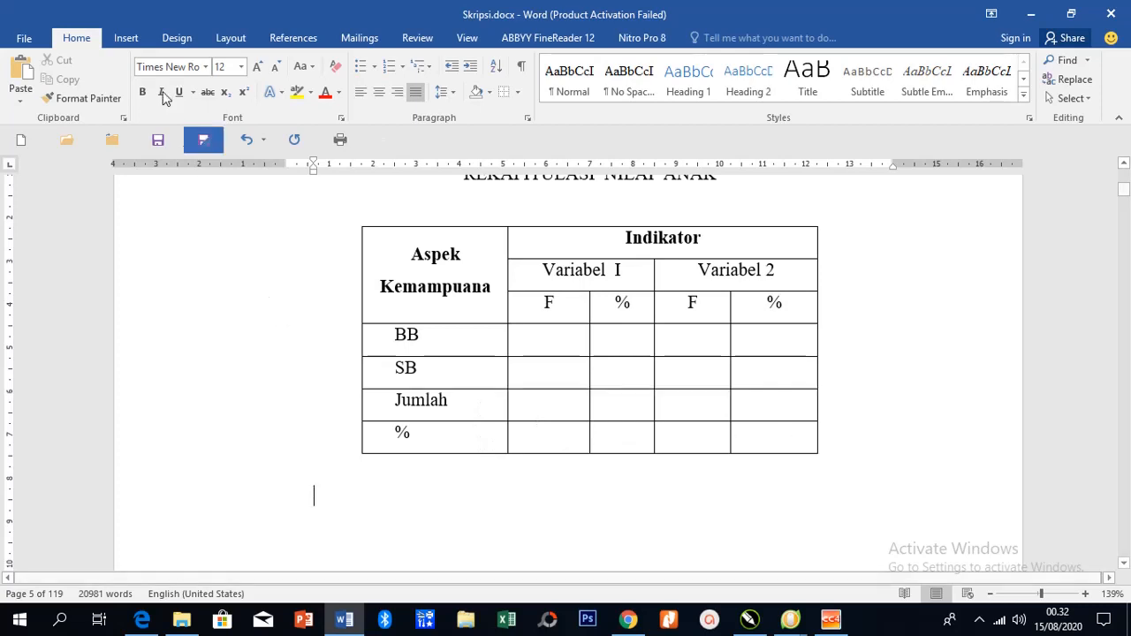
pyautogui.click(125, 37)
pyautogui.click(111, 88)
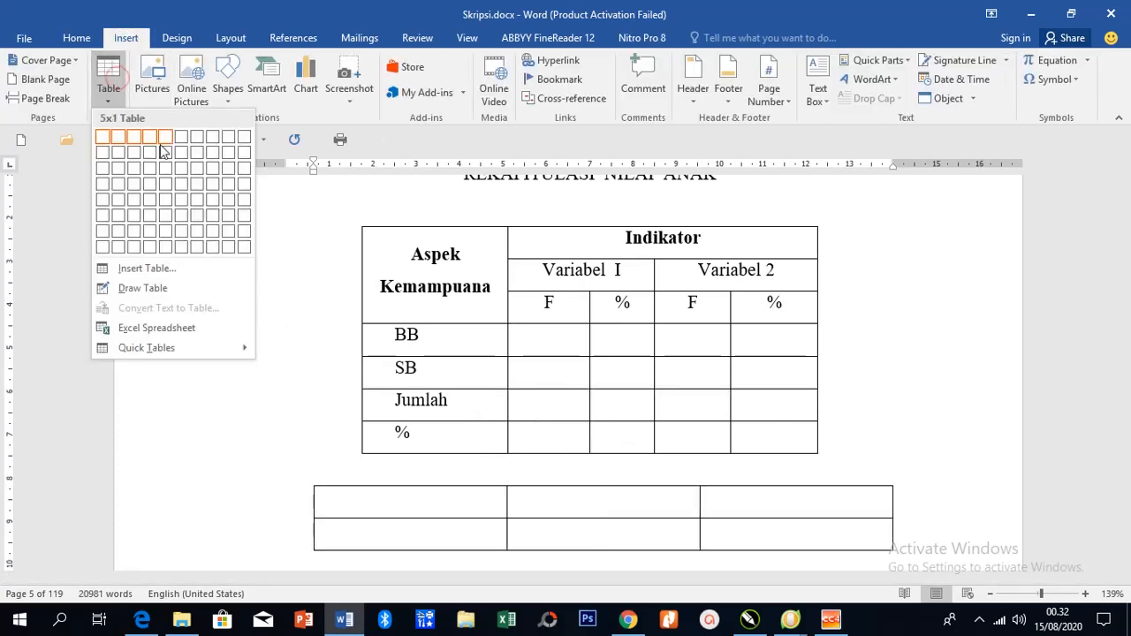
pyautogui.click(169, 193)
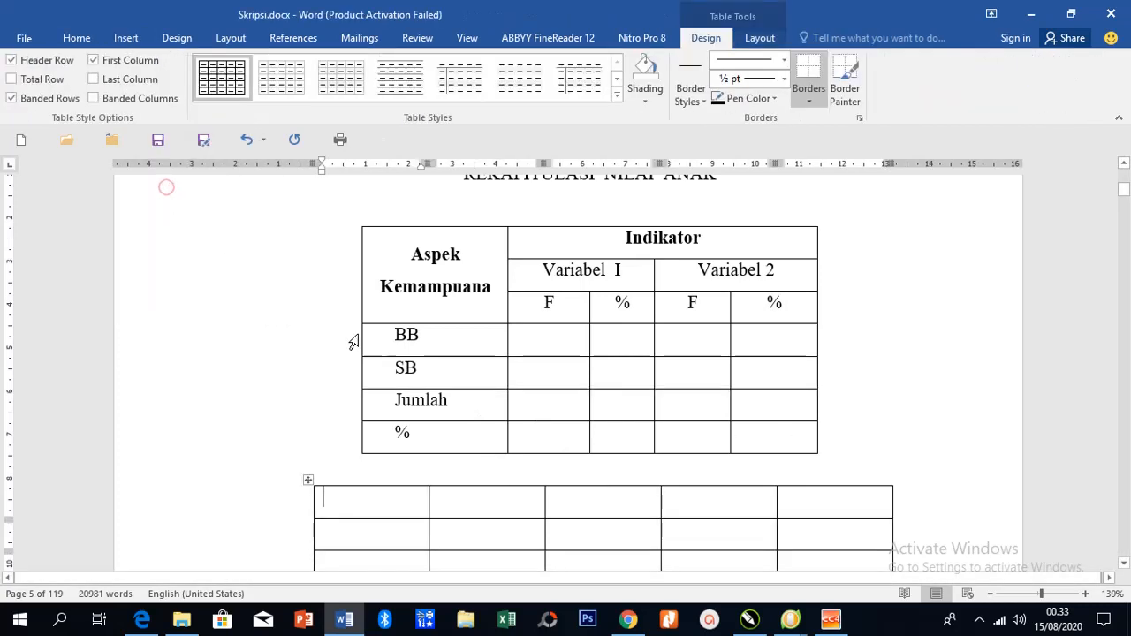
# Merge the top three cells of the new table's first column into one heading cell.
pyautogui.scroll(-3, 379, 359)
pyautogui.scroll(2, 379, 359)
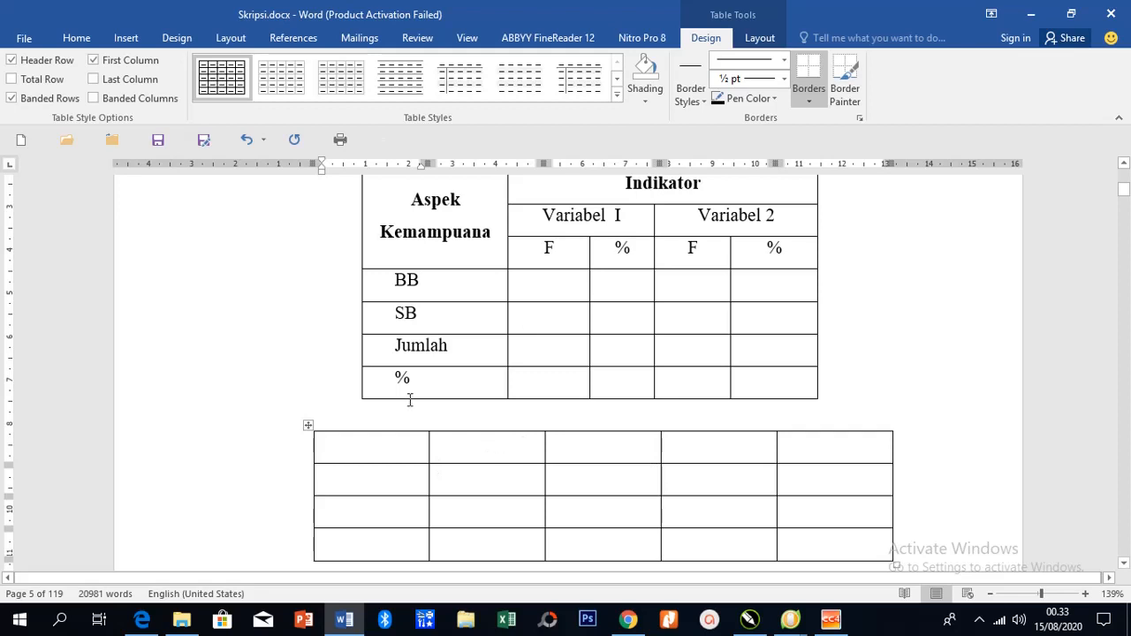
pyautogui.click(381, 445)
pyautogui.moveTo(382, 468); pyautogui.dragTo(383, 504)
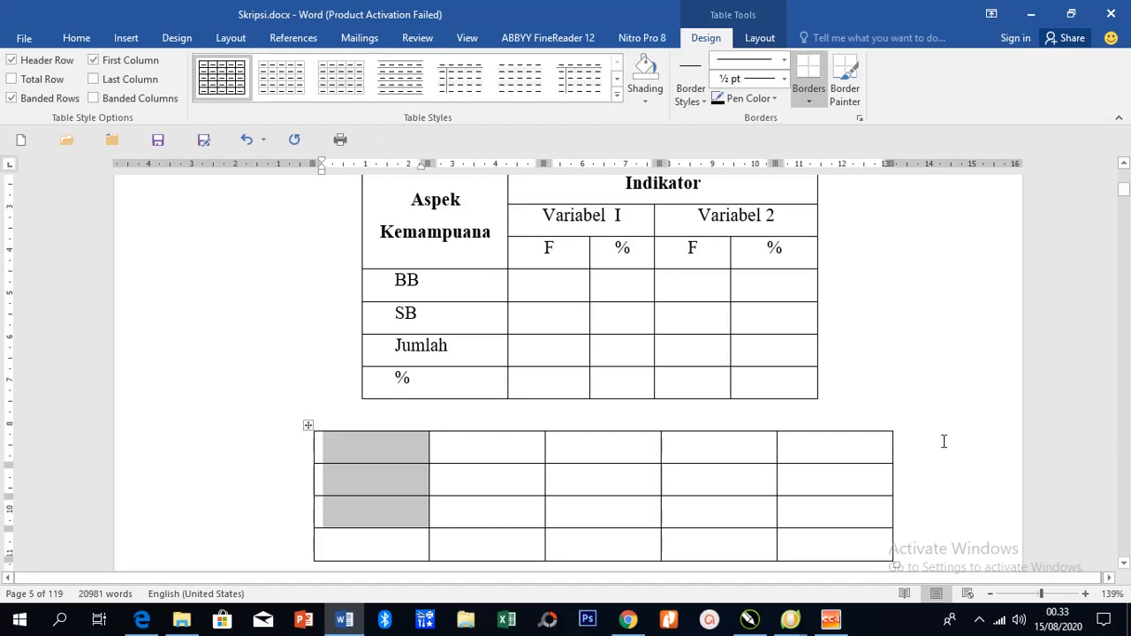
pyautogui.rightClick(395, 452)
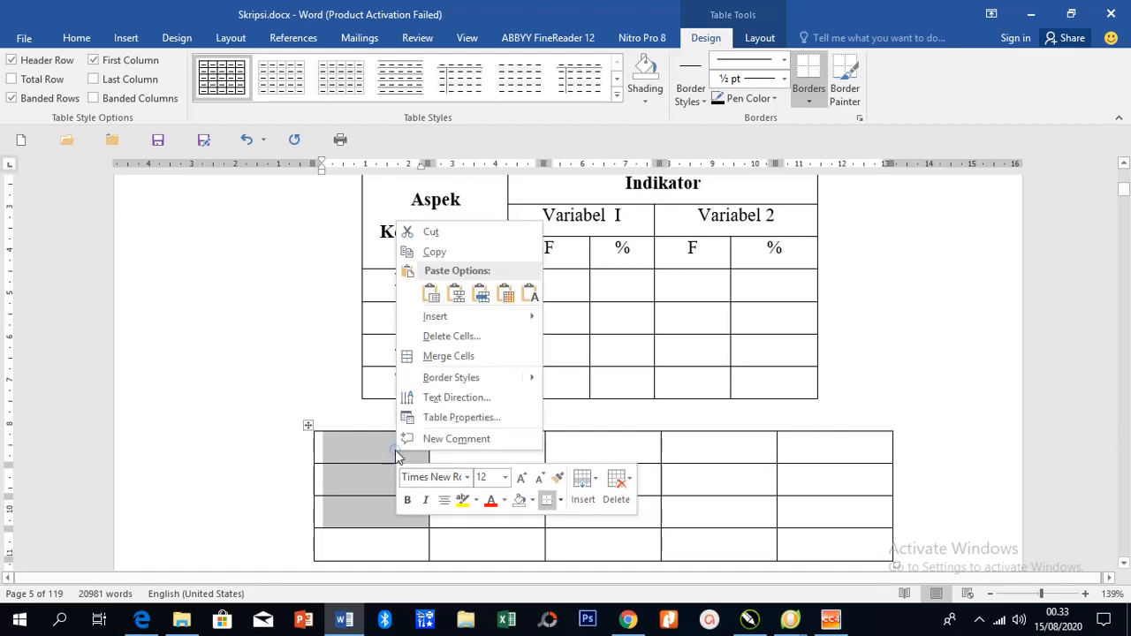
pyautogui.click(446, 356)
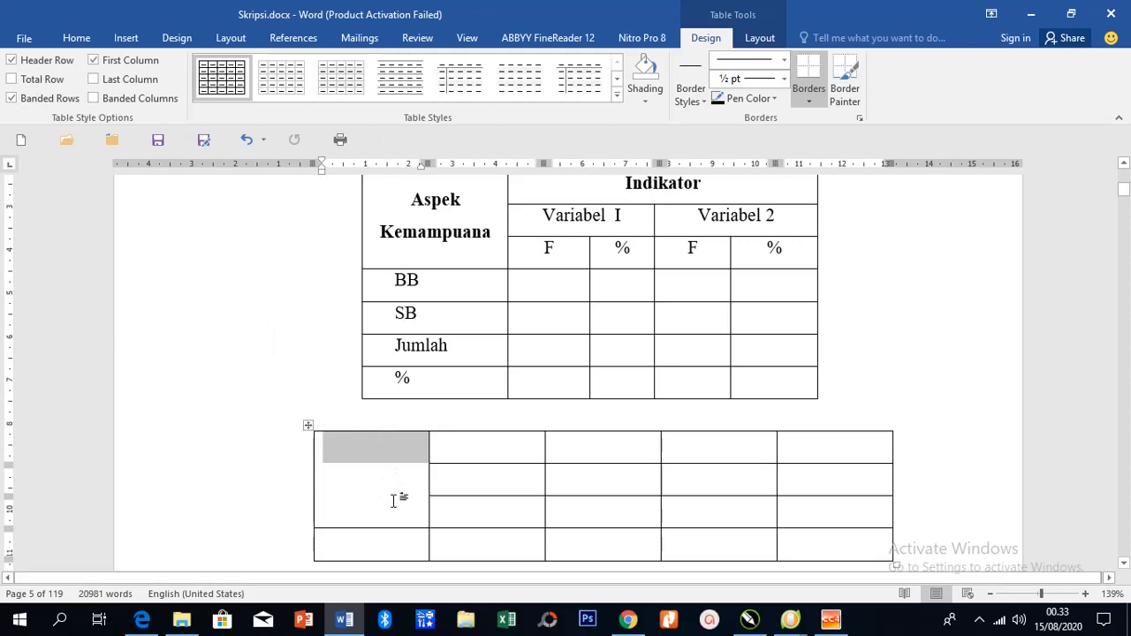
pyautogui.click(490, 451)
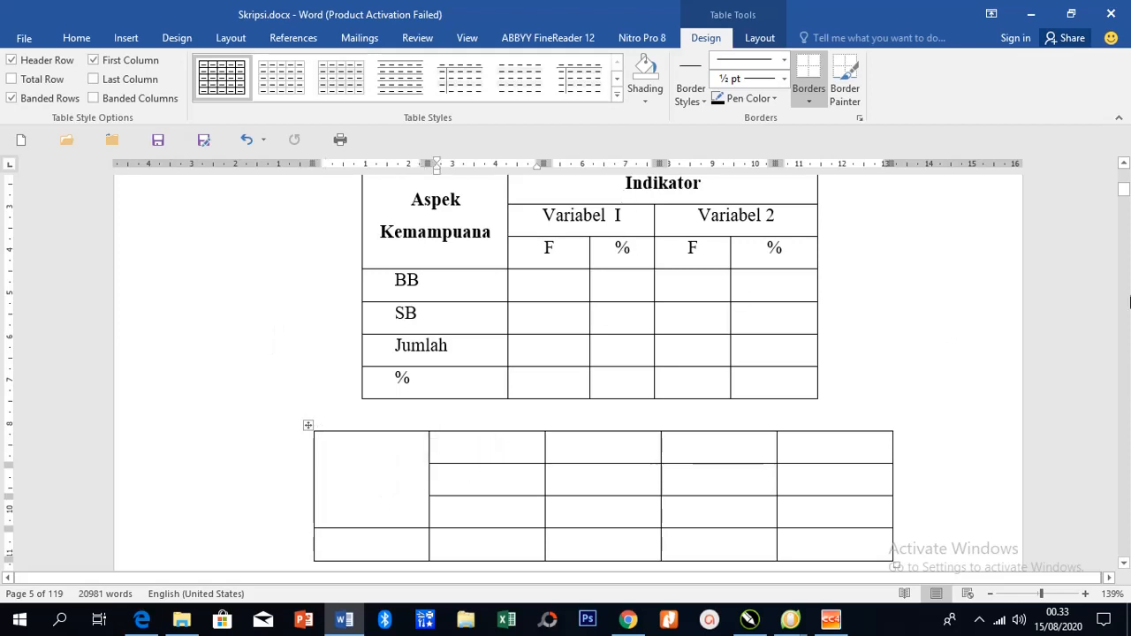
# Remove the last row, labelled %, from the REKAPITULASI NILAI ANAK table.
pyautogui.click(1124, 163)
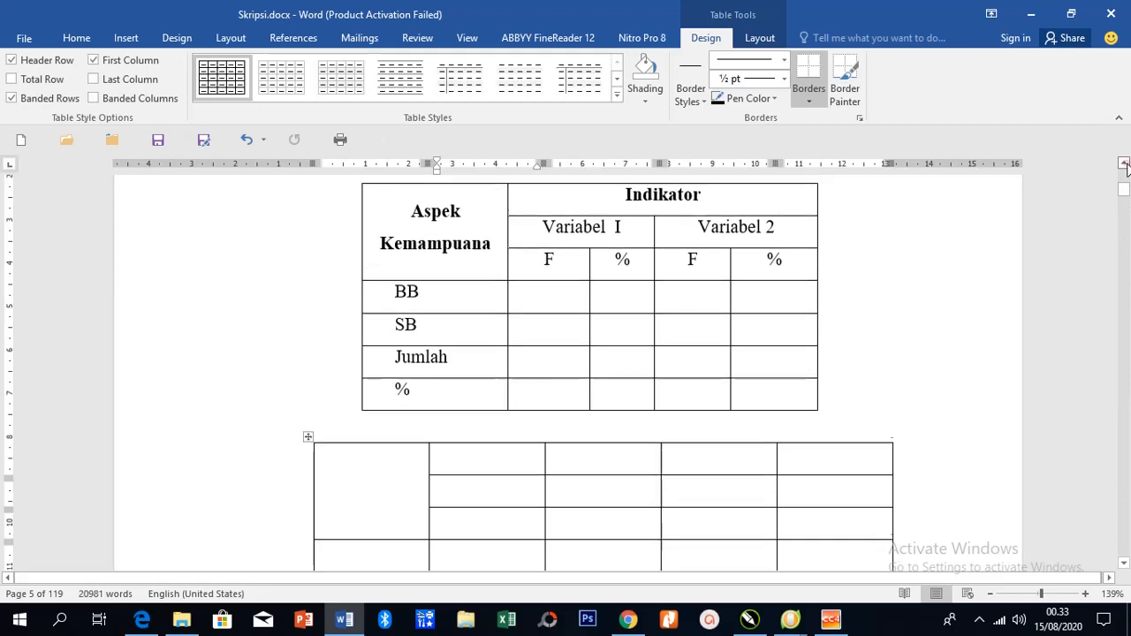
pyautogui.click(238, 367)
pyautogui.click(221, 396)
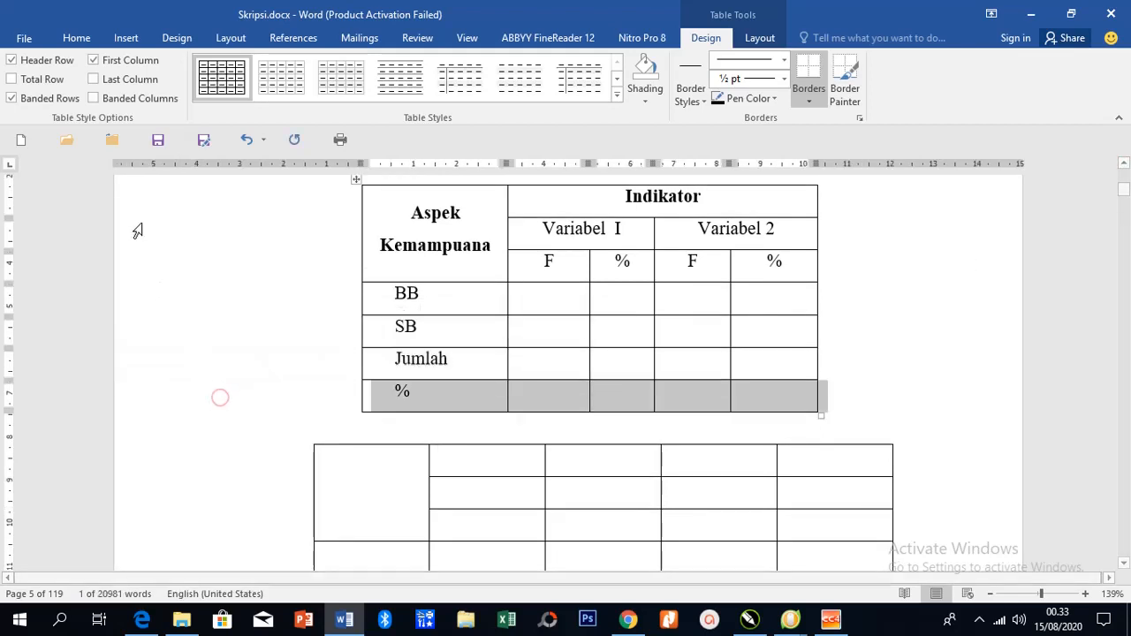
pyautogui.click(75, 37)
pyautogui.click(55, 60)
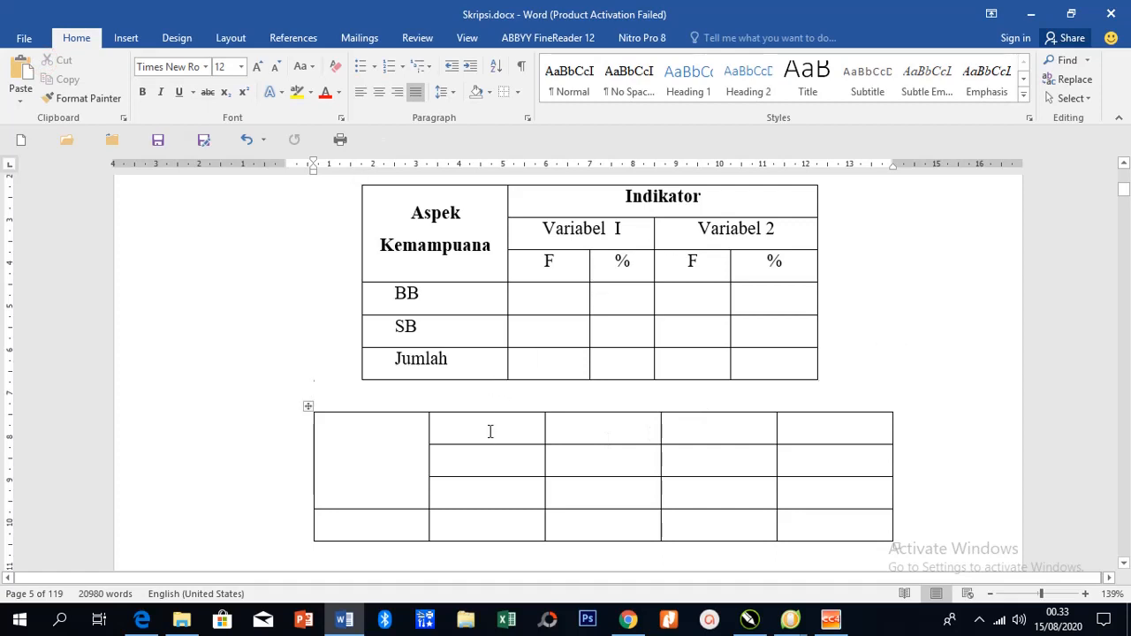
# Merge the four first-row cells beside the tall heading cell of the new table.
pyautogui.moveTo(487, 429); pyautogui.dragTo(820, 429)
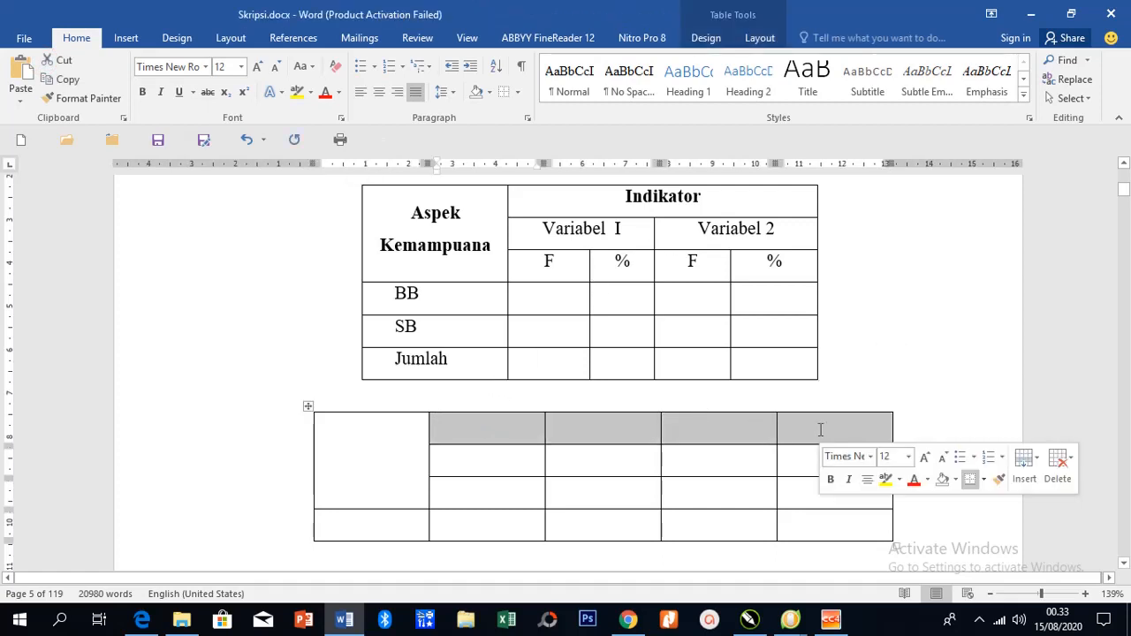
pyautogui.click(492, 439)
pyautogui.moveTo(492, 435); pyautogui.dragTo(830, 430)
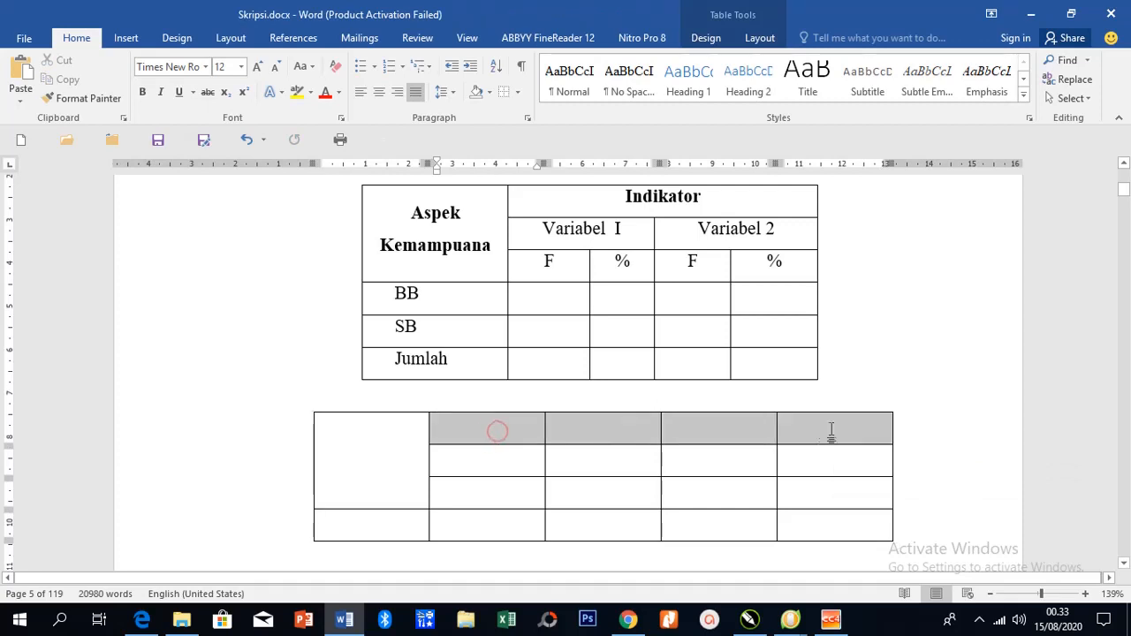
pyautogui.rightClick(742, 439)
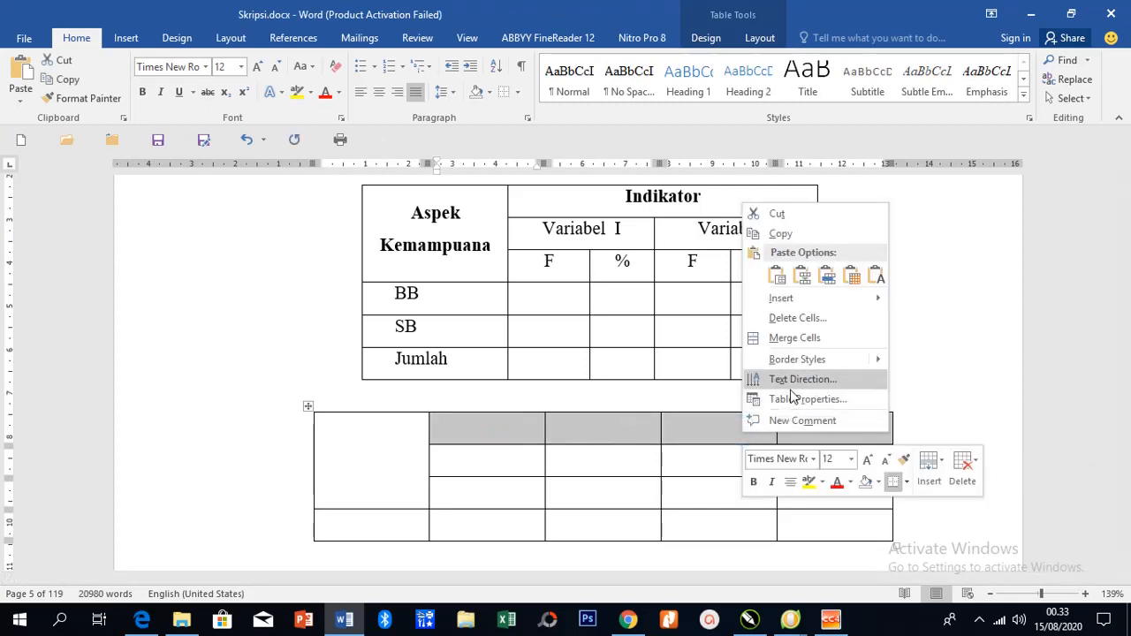
pyautogui.click(782, 339)
pyautogui.click(698, 465)
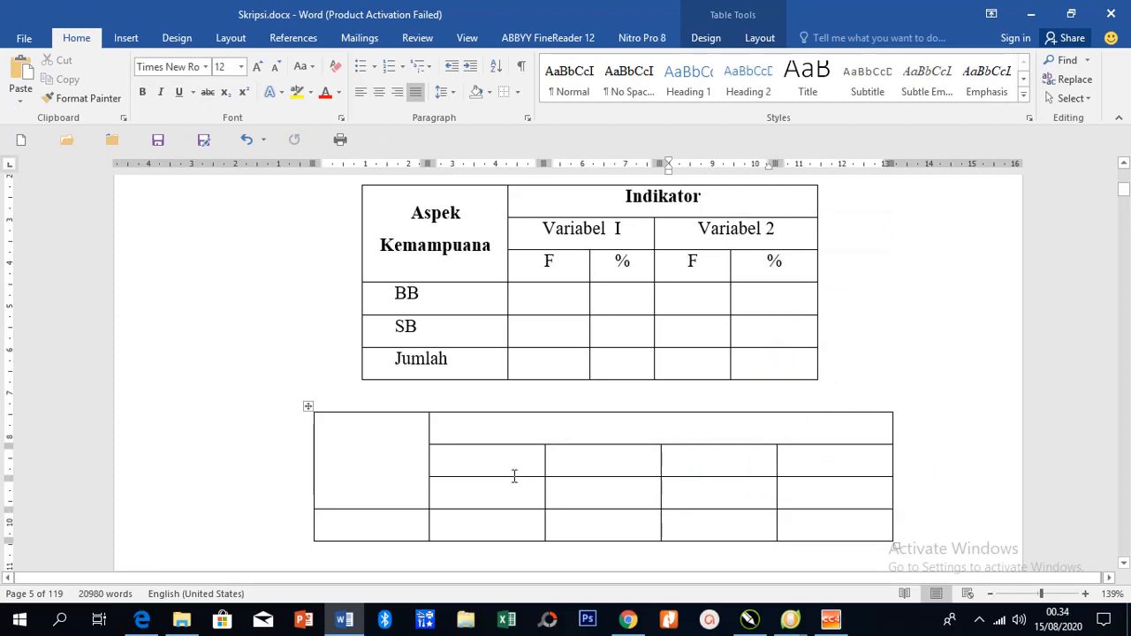
# Merge the new table's four second-row cells in pairs to form two subheading cells.
pyautogui.moveTo(510, 468); pyautogui.dragTo(595, 462)
pyautogui.rightClick(574, 468)
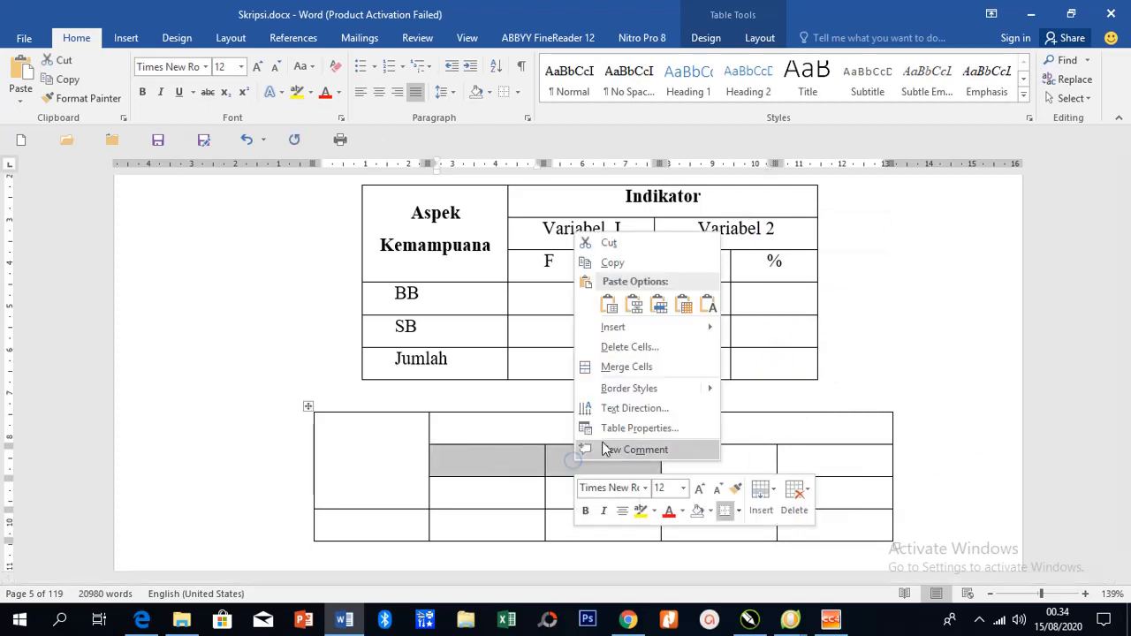
pyautogui.click(616, 376)
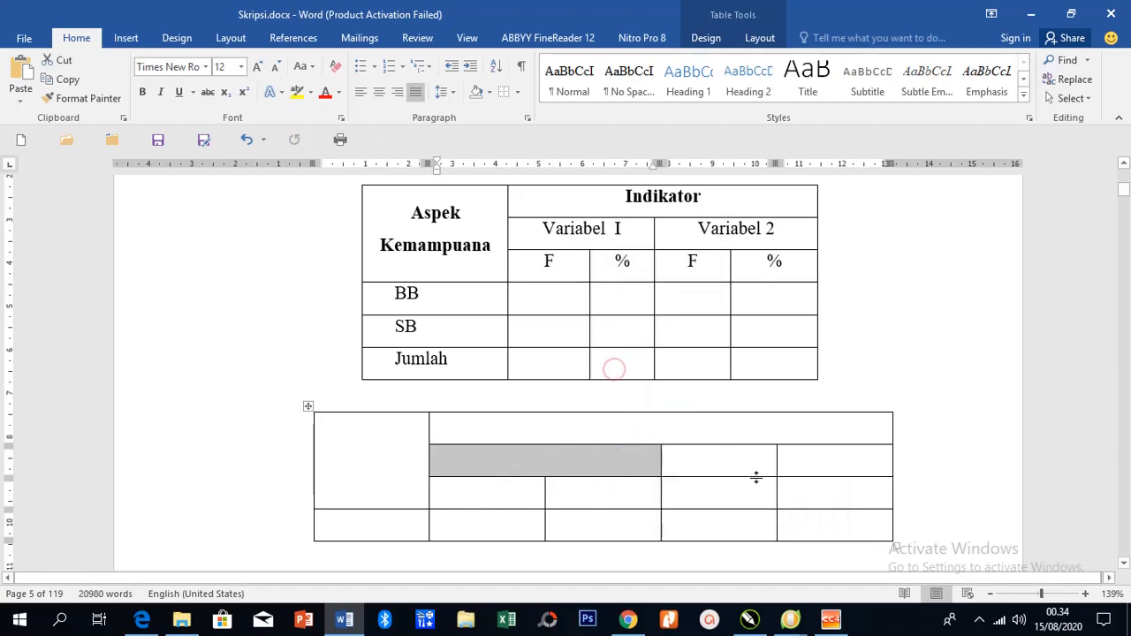
pyautogui.moveTo(756, 465); pyautogui.dragTo(795, 461)
pyautogui.rightClick(760, 468)
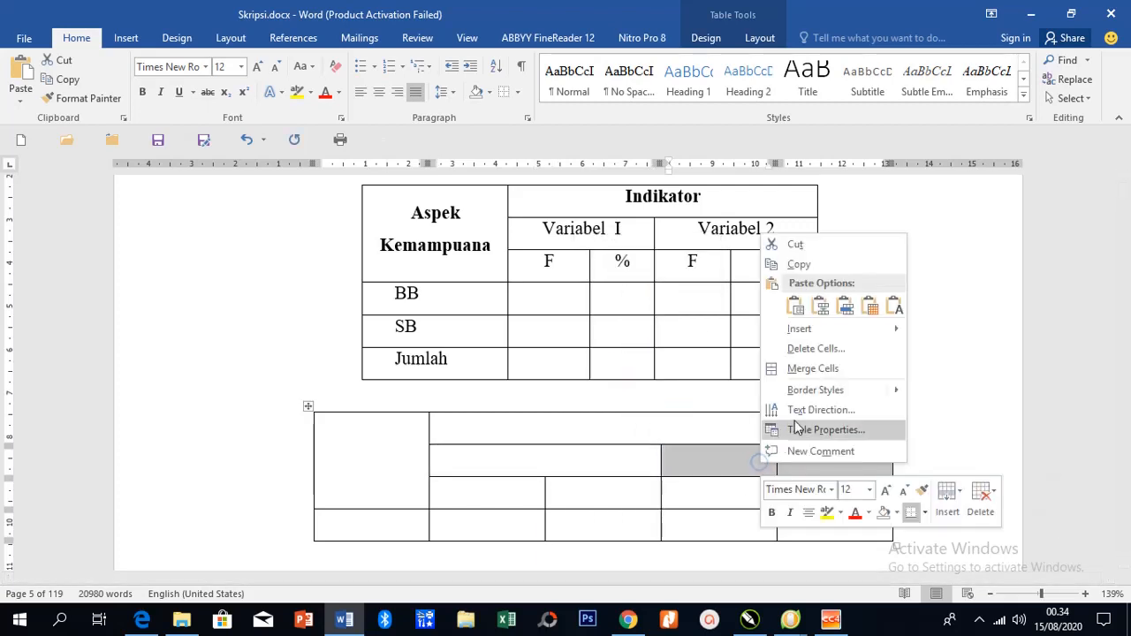
pyautogui.click(769, 372)
pyautogui.click(736, 489)
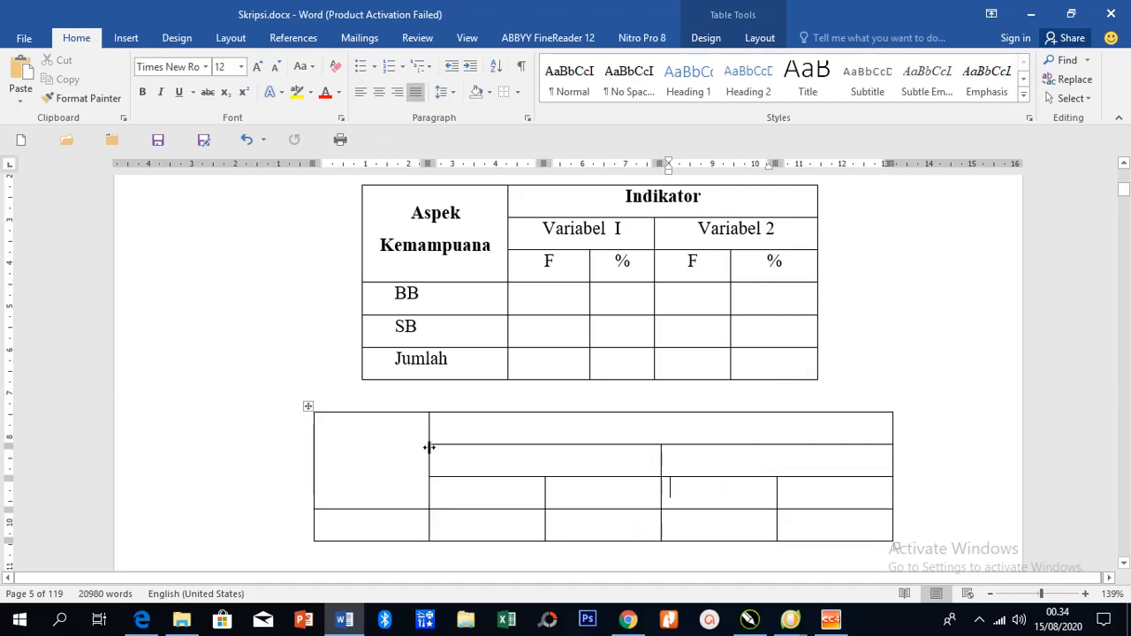
# Fill the new table's merged heading cells with Aspek Kemampuan, Indikator, Variabel I and Variabel 2.
pyautogui.click(367, 448)
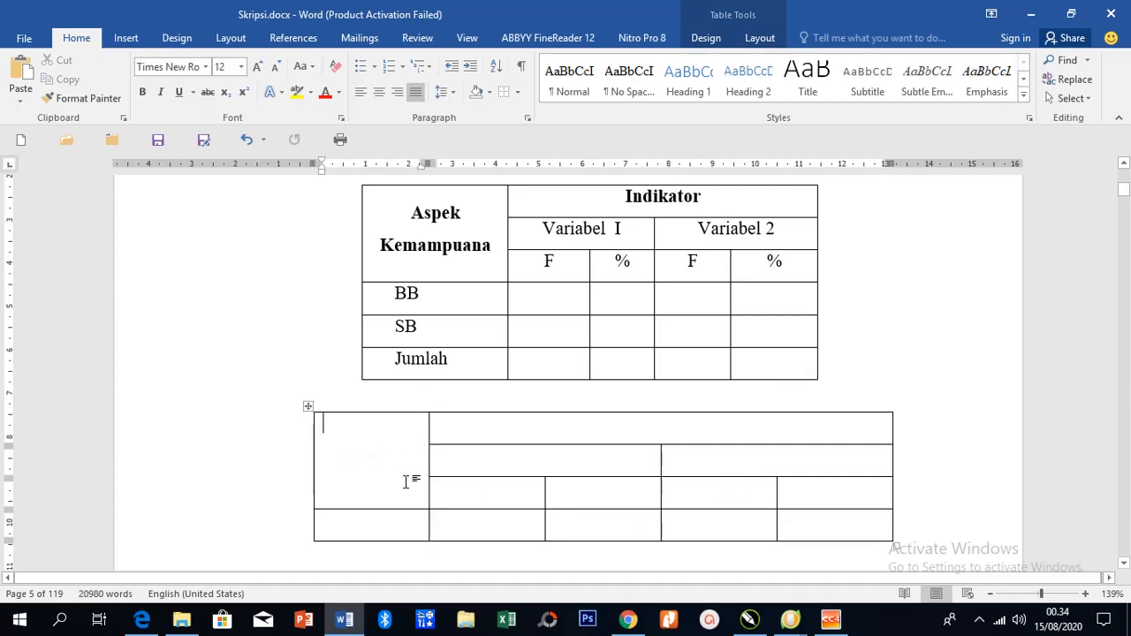
pyautogui.write('Aspek Kemampuan')
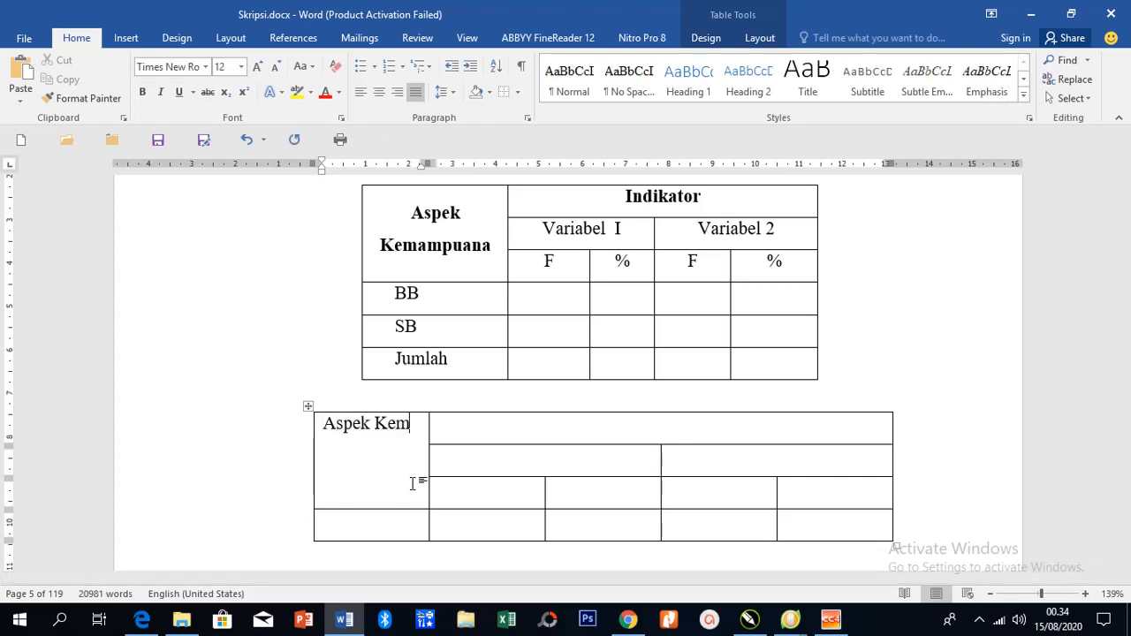
pyautogui.press('Tab')
pyautogui.write('indikator')
pyautogui.press('Tab')
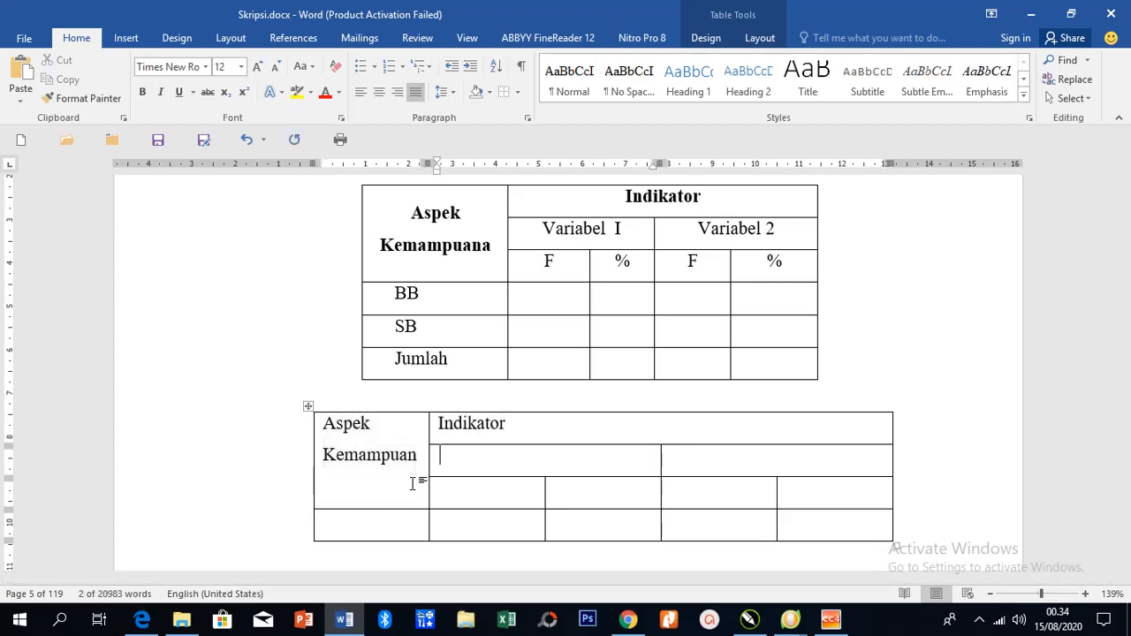
pyautogui.write('variabel I')
pyautogui.press('Tab')
pyautogui.write('var')
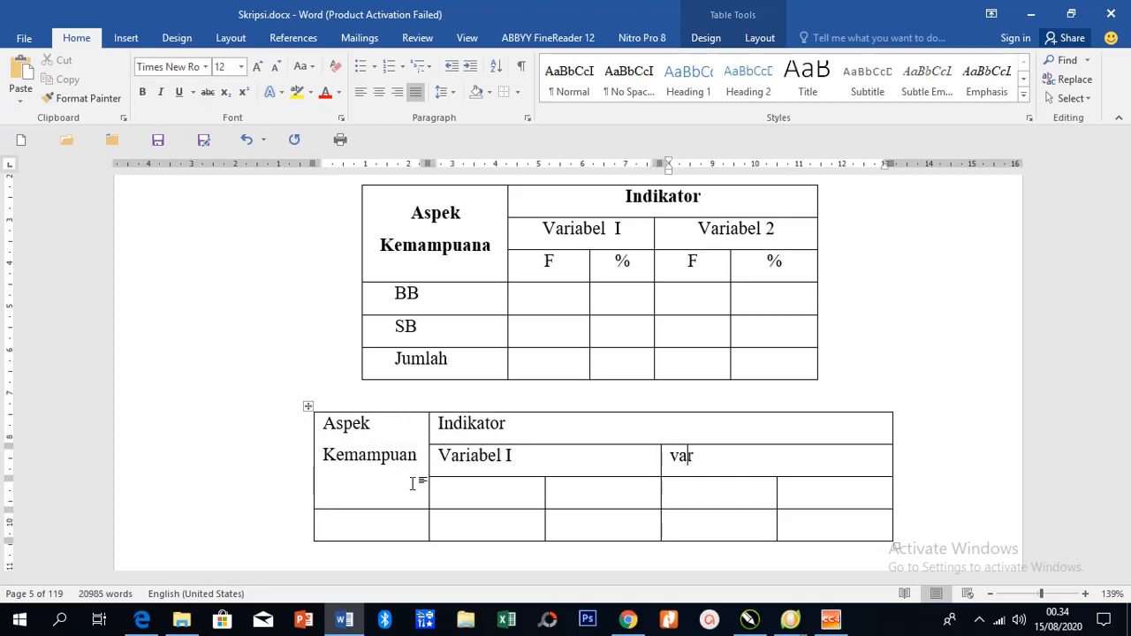
pyautogui.write('iabel 2')
pyautogui.press('Tab')
pyautogui.press('Tab')
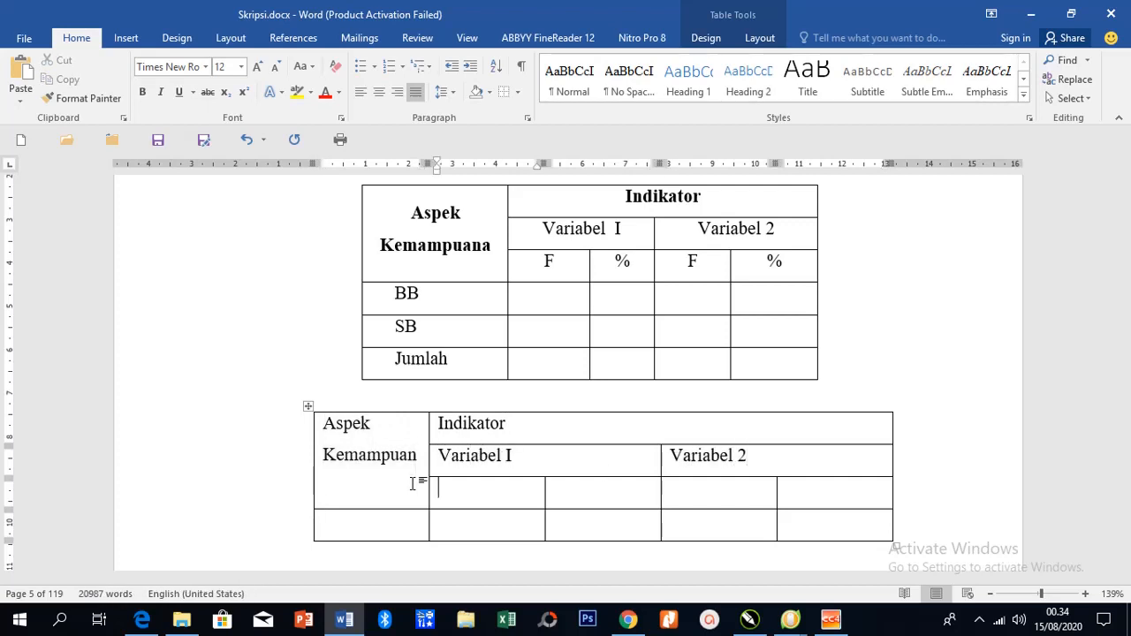
# Enter F and % in the two third-row cells under each Variabel heading.
pyautogui.write('F')
pyautogui.press('Tab')
pyautogui.write('%')
pyautogui.press('Tab')
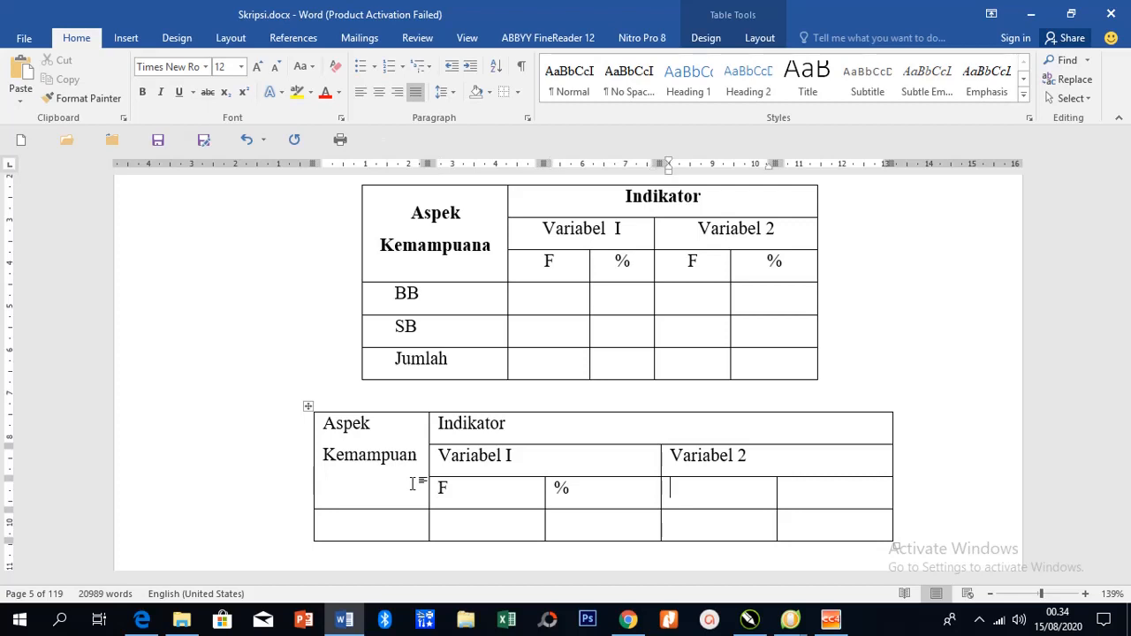
pyautogui.write('F')
pyautogui.press('Tab')
pyautogui.write('%')
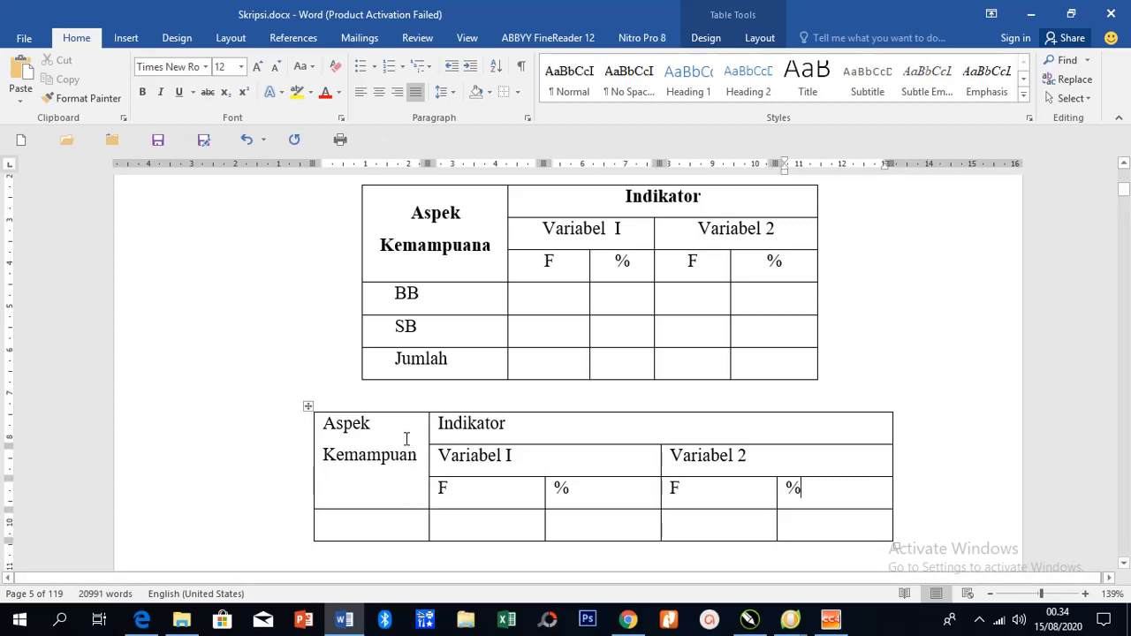
# Center the new table's heading text horizontally and vertically within its cells using Align Center.
pyautogui.moveTo(401, 433); pyautogui.dragTo(810, 480)
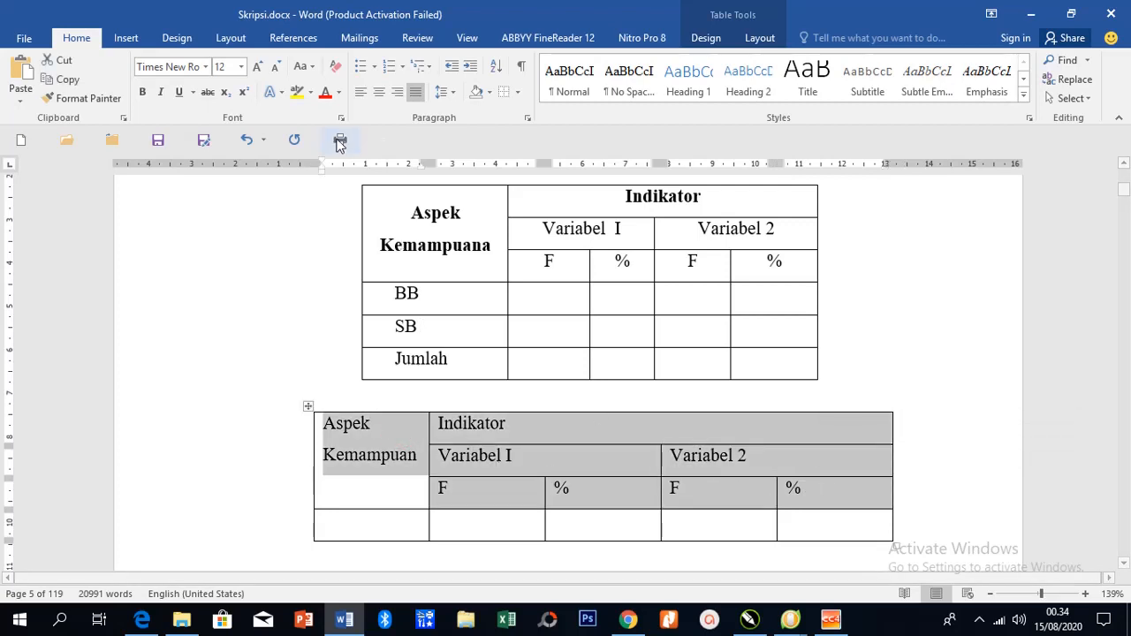
pyautogui.click(379, 92)
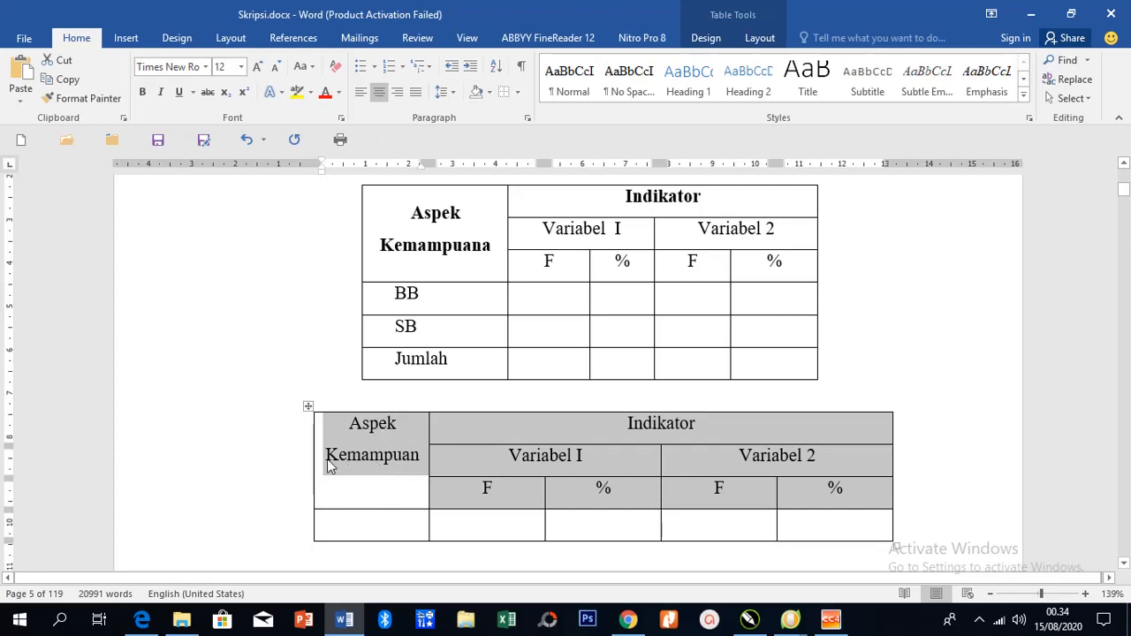
pyautogui.moveTo(428, 404)
pyautogui.click(758, 41)
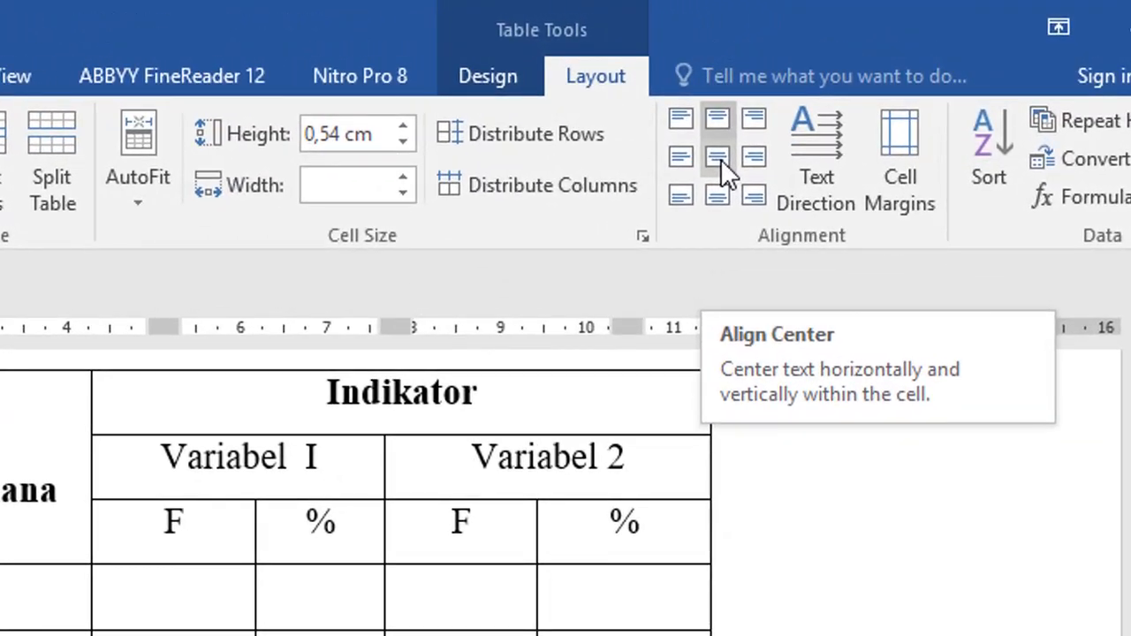
pyautogui.click(718, 158)
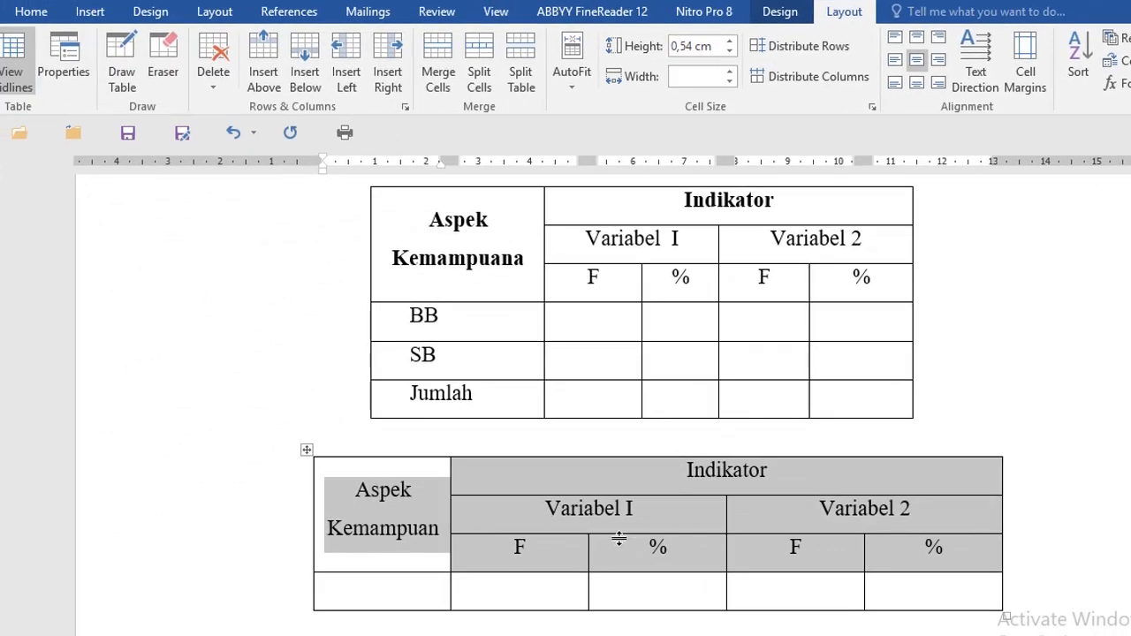
pyautogui.click(553, 606)
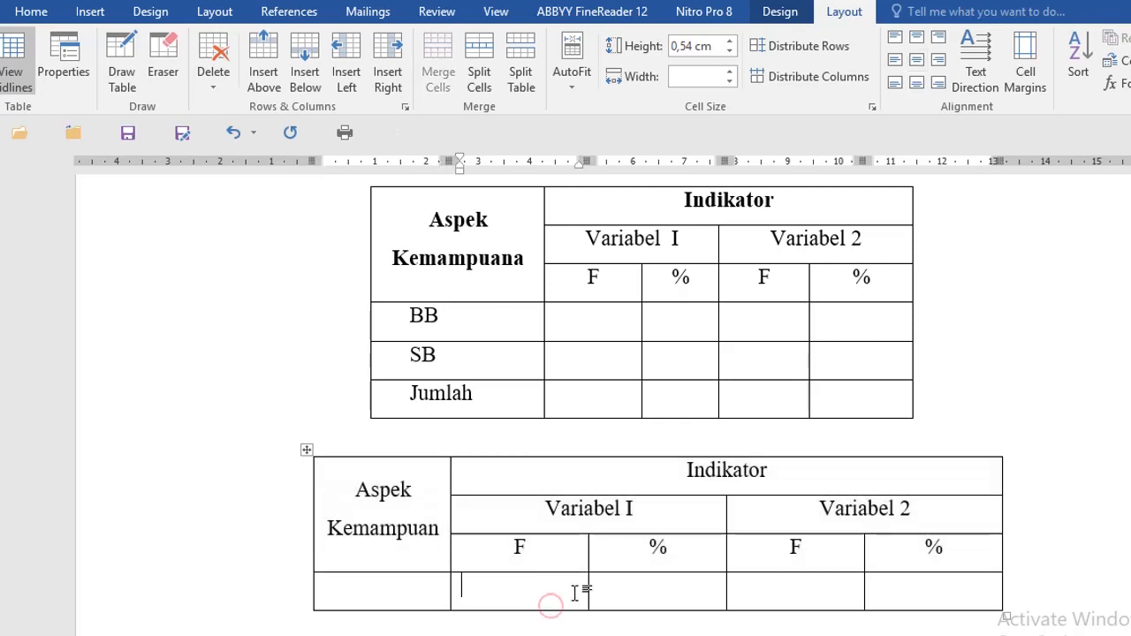
pyautogui.scroll(-1, 575, 596)
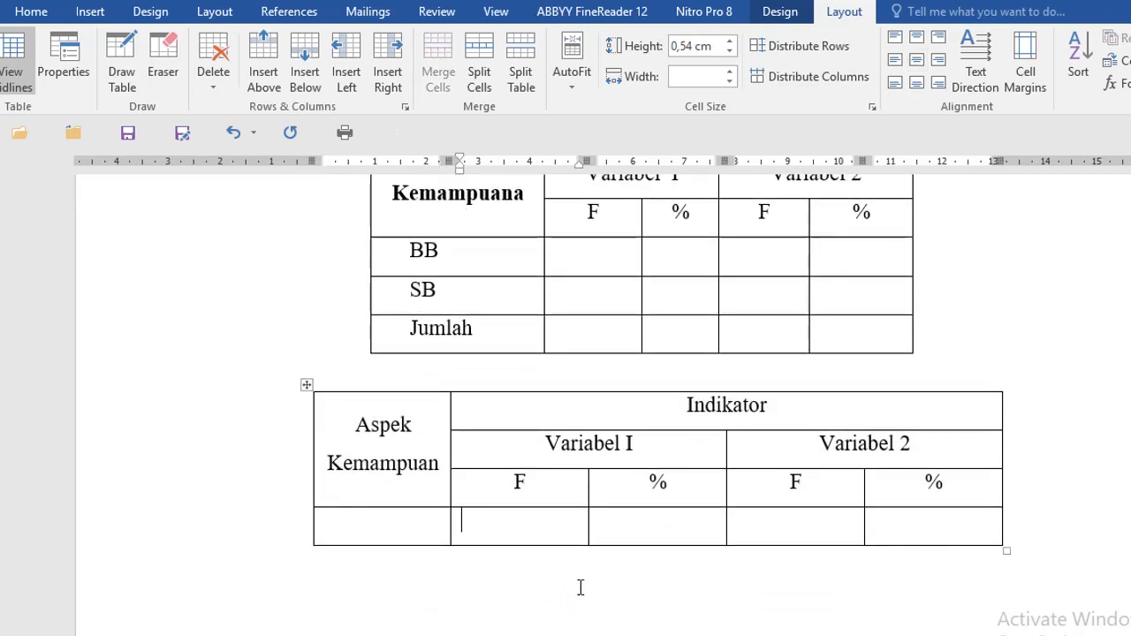
# Add three empty rows to the end of the Aspek Kemampuan table, each with the same five columns.
pyautogui.scroll(1, 414, 493)
pyautogui.scroll(-2, 445, 517)
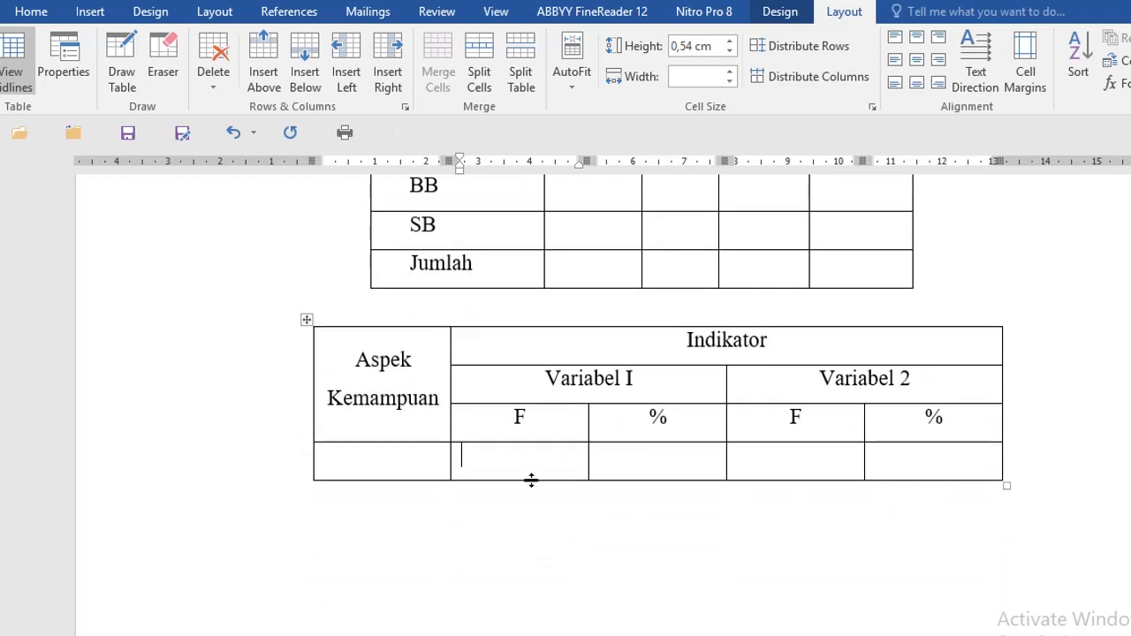
pyautogui.click(228, 478)
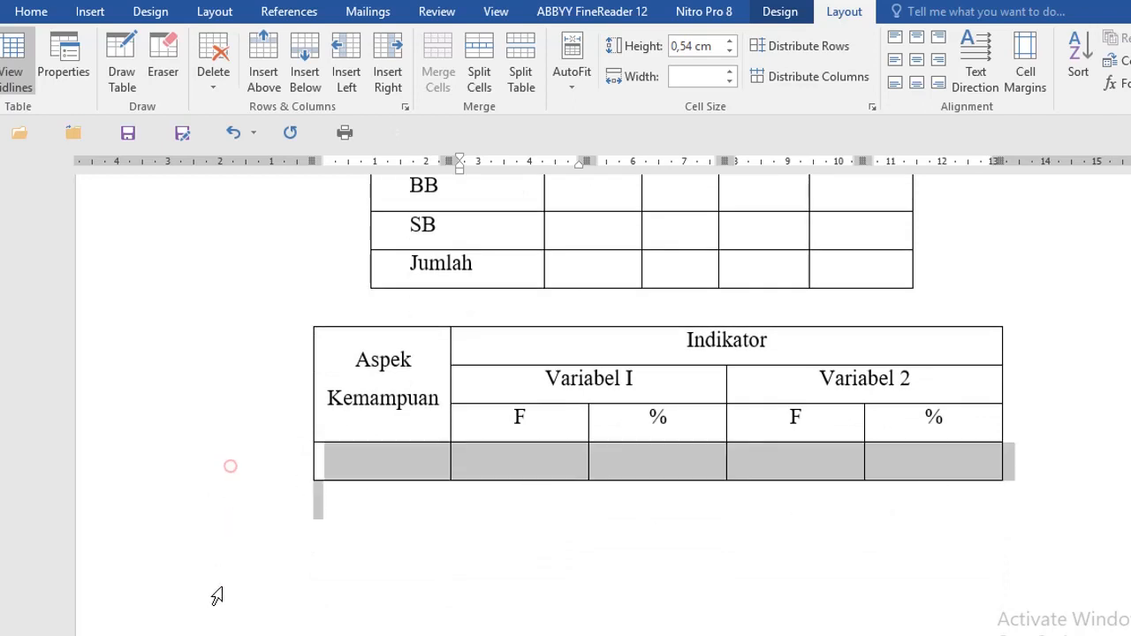
pyautogui.click(304, 482)
pyautogui.click(388, 565)
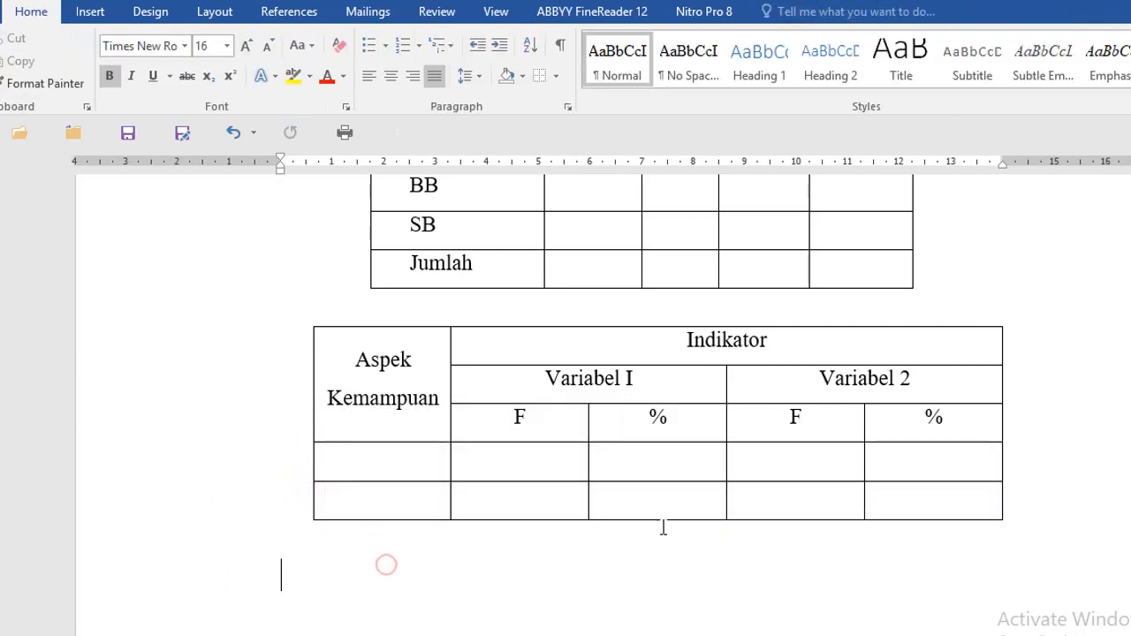
pyautogui.click(921, 500)
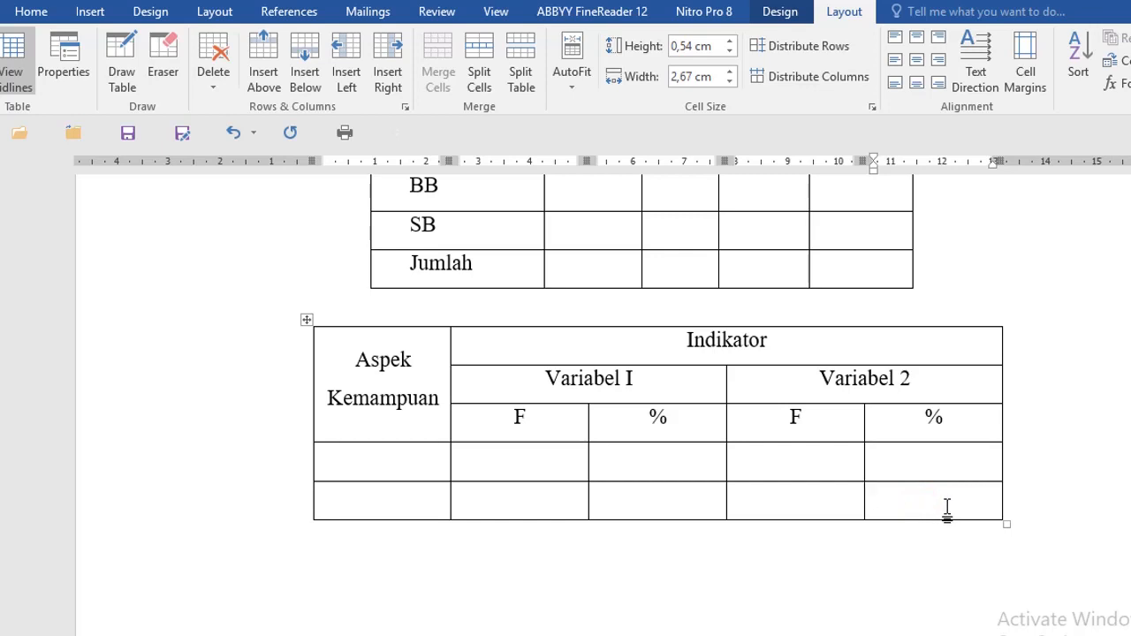
pyautogui.press('Tab')
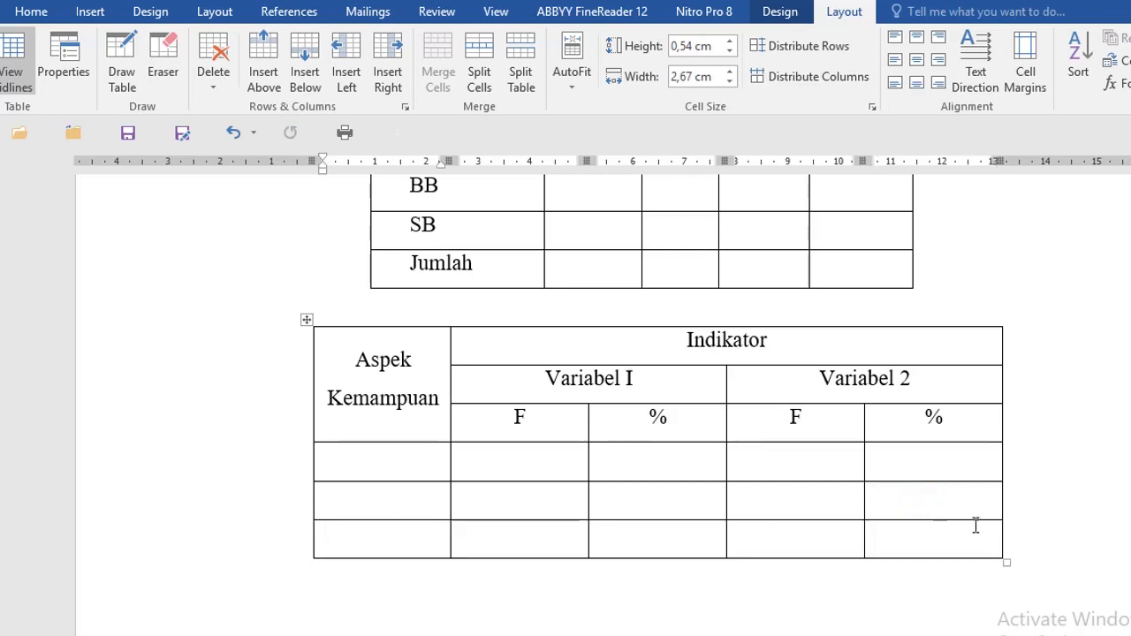
pyautogui.click(953, 540)
pyautogui.press('Tab')
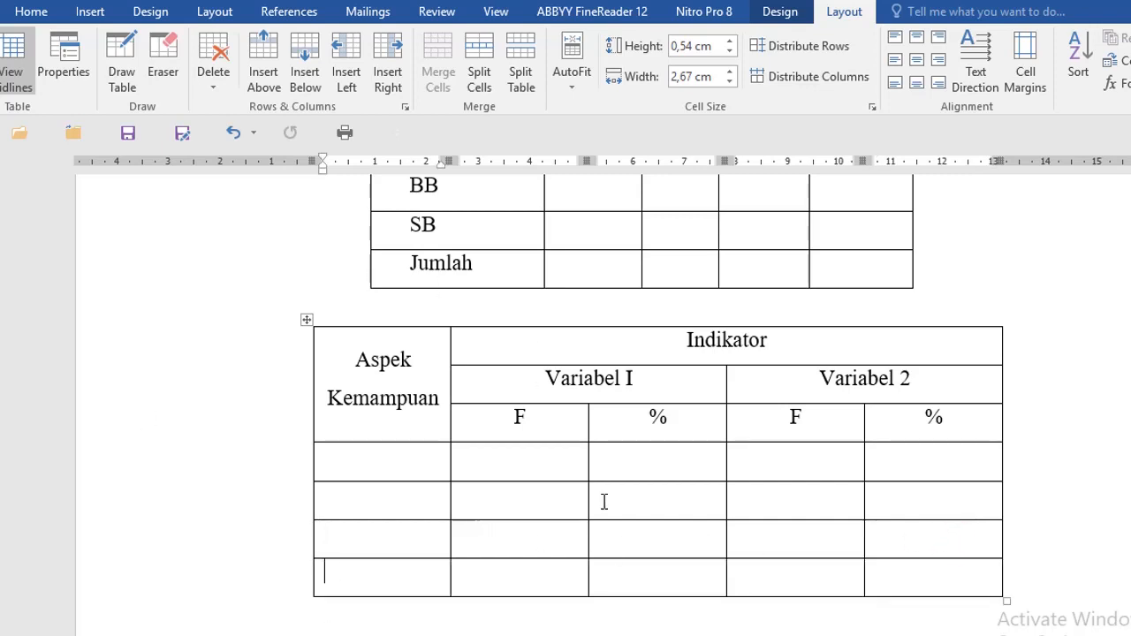
# Insert a blank line between the INSTRUMEN PENILAIAN ANAK title and the table under TABEL 3.3.
pyautogui.scroll(-2, 449, 404)
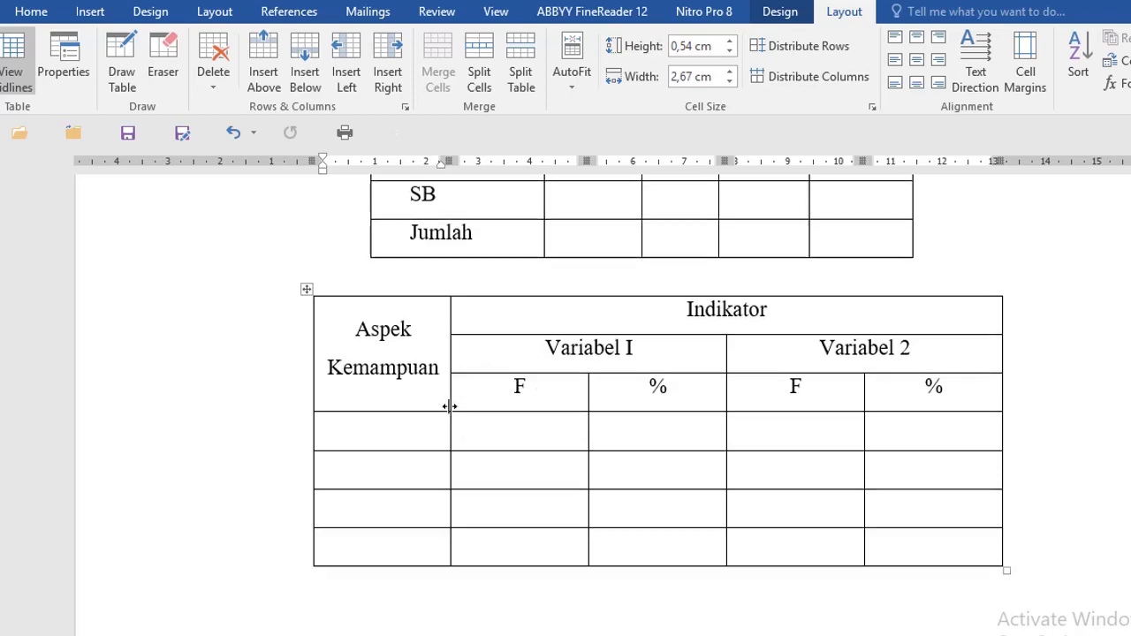
pyautogui.scroll(-15, 522, 426)
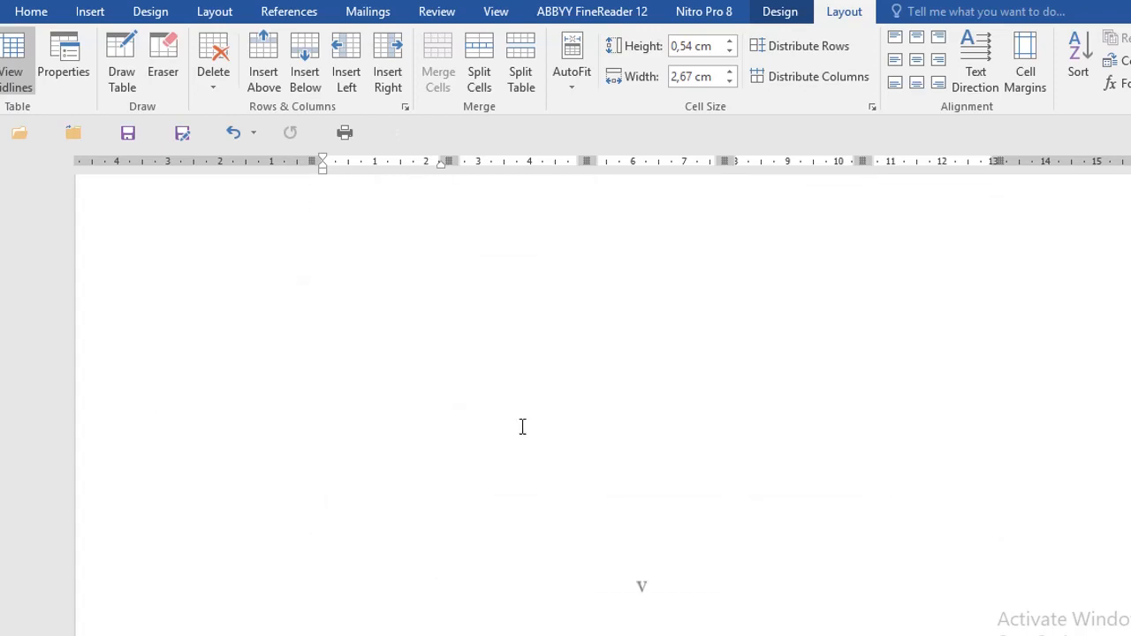
pyautogui.scroll(-1, 522, 426)
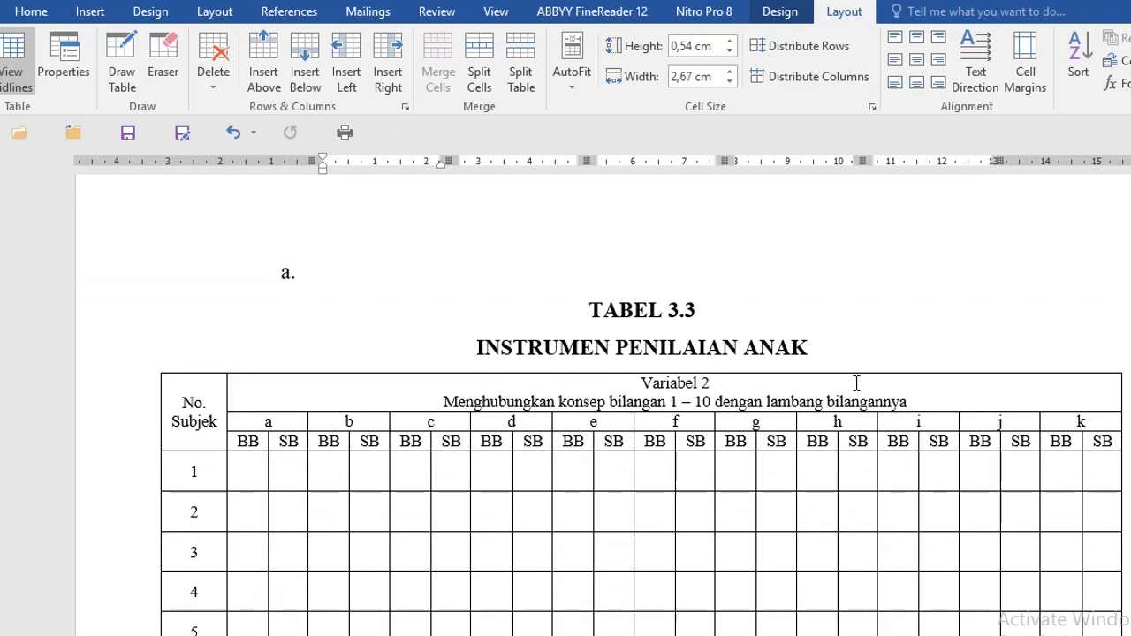
pyautogui.click(841, 358)
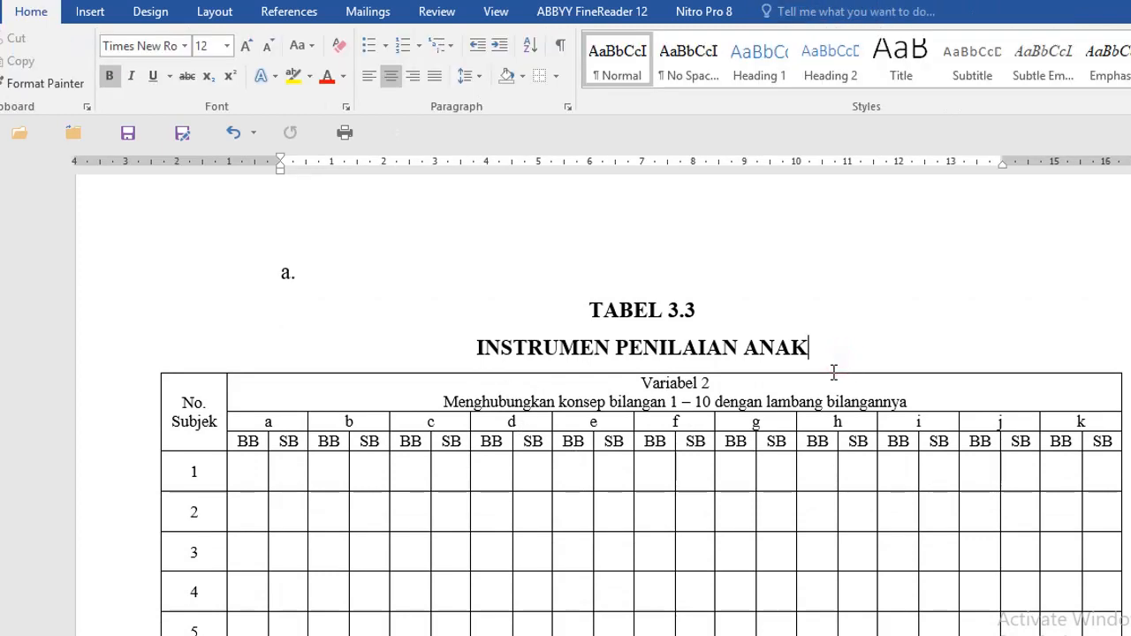
pyautogui.press('Return')
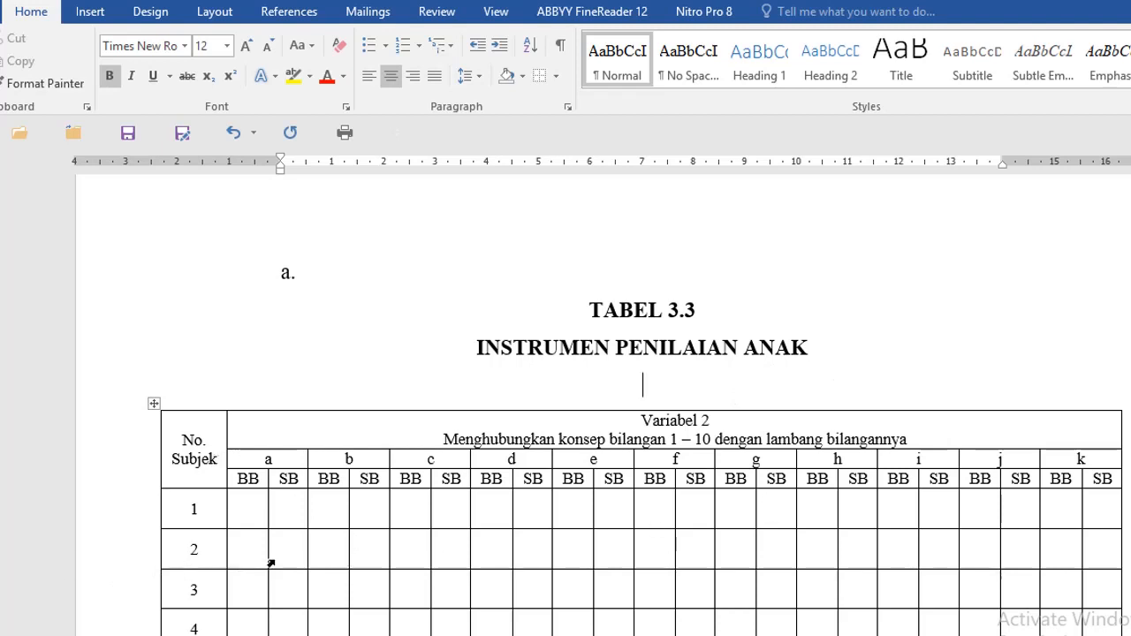
pyautogui.scroll(-1, 279, 553)
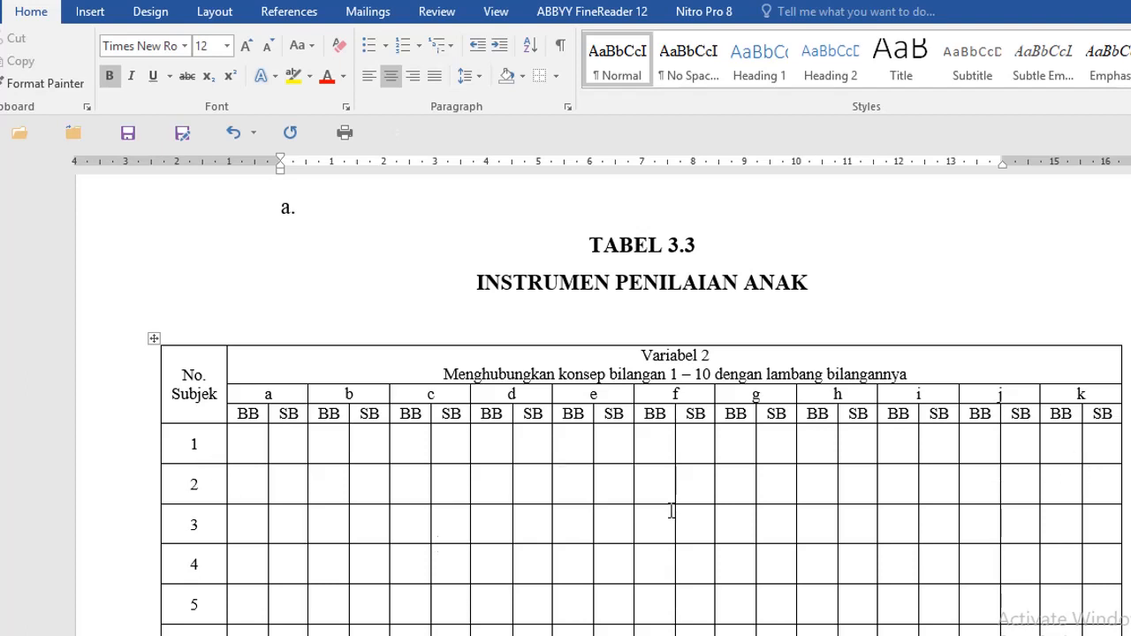
pyautogui.click(213, 451)
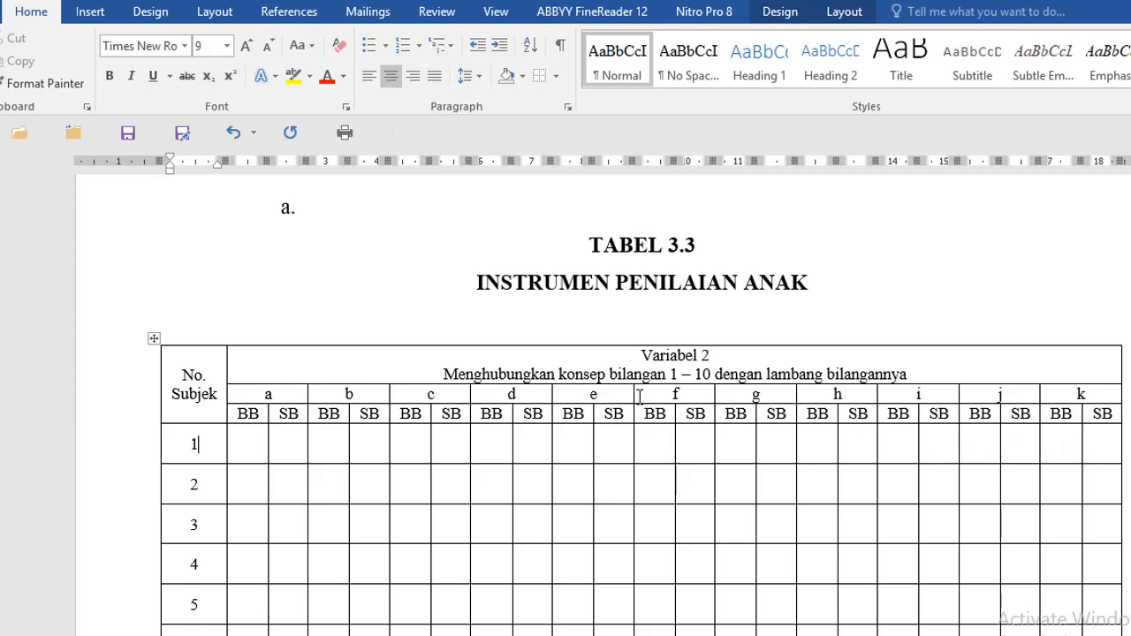
pyautogui.click(367, 328)
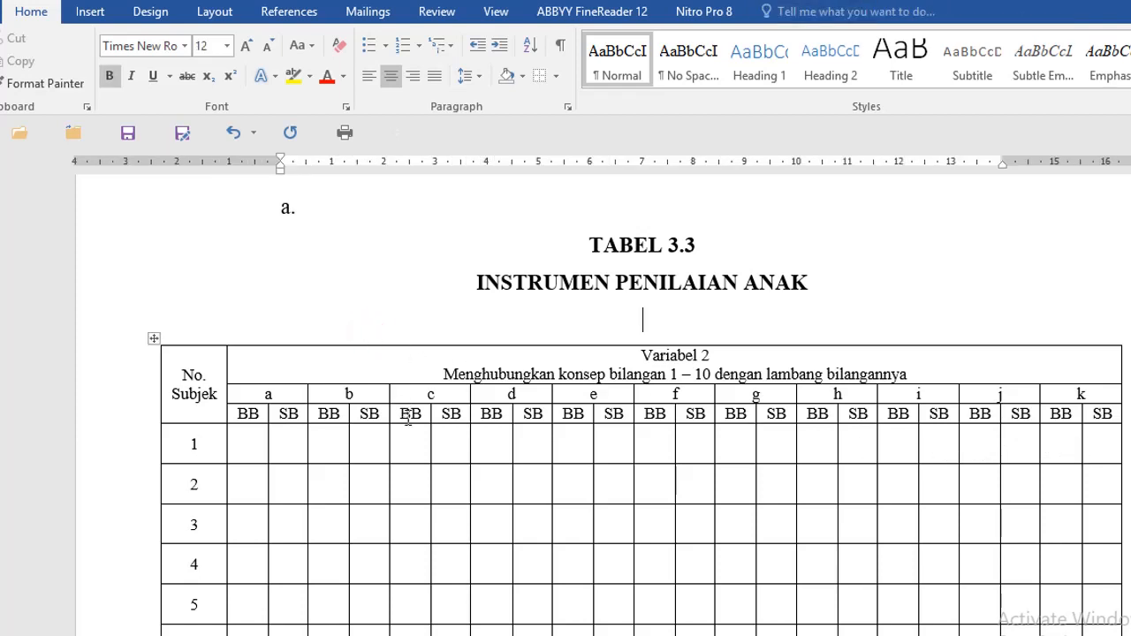
pyautogui.click(89, 12)
pyautogui.click(68, 77)
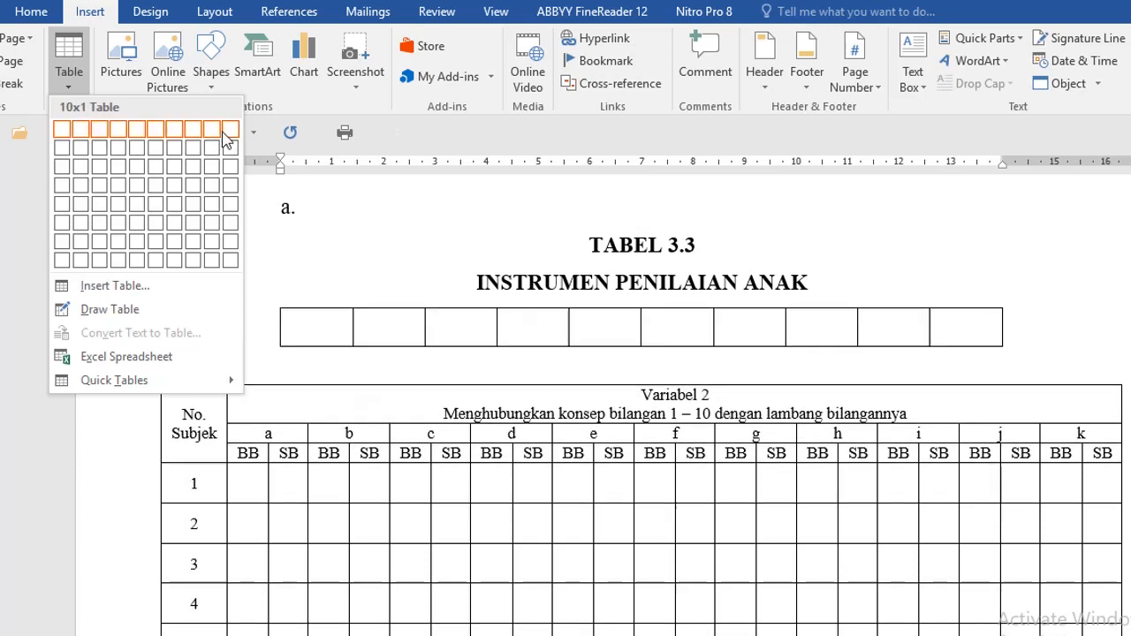
pyautogui.click(356, 247)
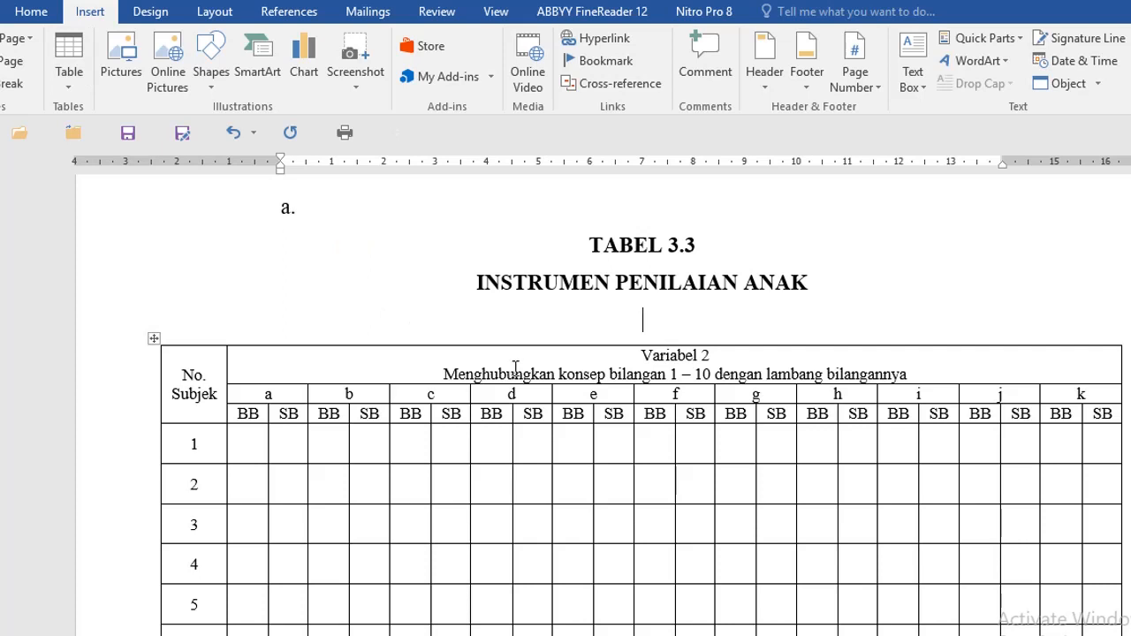
# Insert a two-column, one-row table on the blank line beneath the INSTRUMEN PENILAIAN ANAK title.
pyautogui.click(296, 322)
pyautogui.click(76, 62)
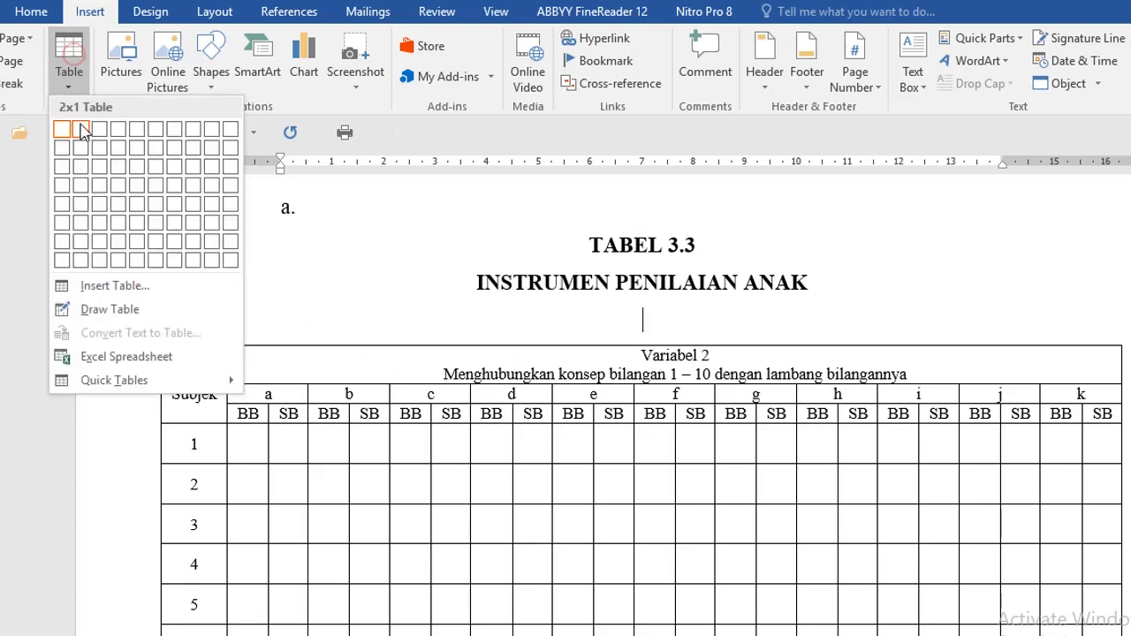
pyautogui.click(81, 131)
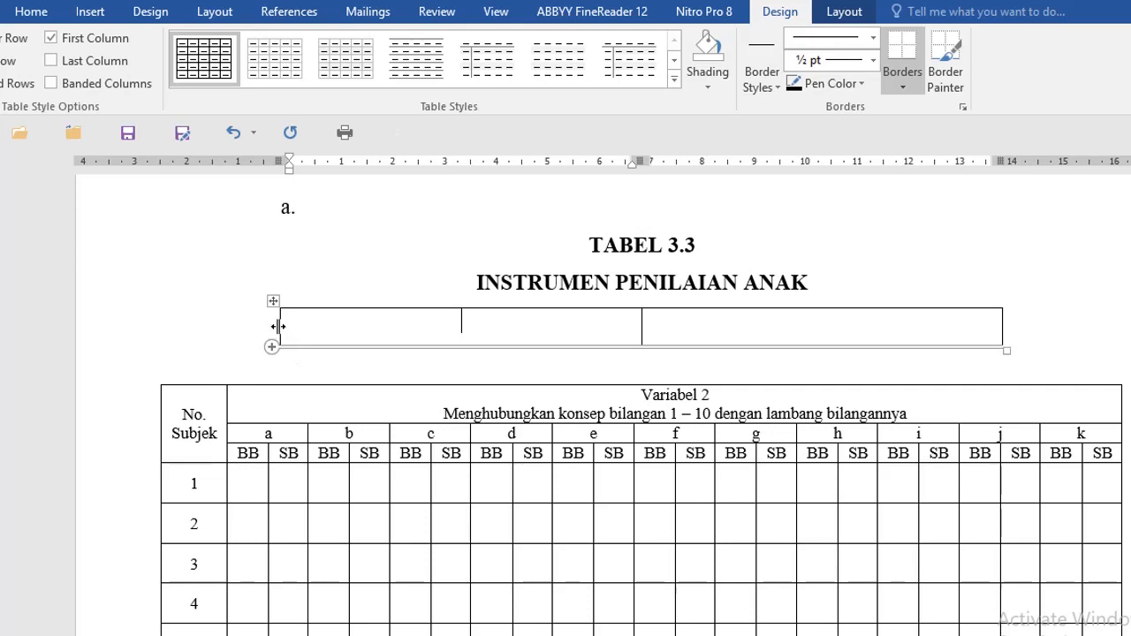
# Resize the new table's columns to match the outer width and narrow first column of the original table below.
pyautogui.moveTo(278, 326); pyautogui.dragTo(163, 325)
pyautogui.moveTo(642, 328); pyautogui.dragTo(229, 352)
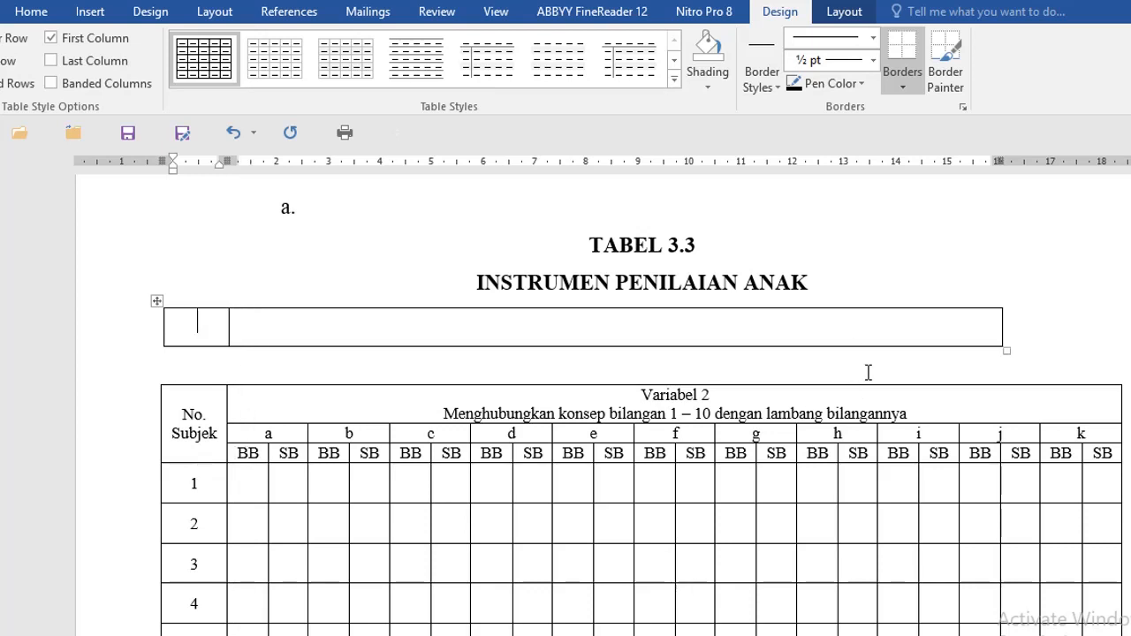
pyautogui.click(856, 332)
pyautogui.moveTo(997, 161); pyautogui.dragTo(1119, 178)
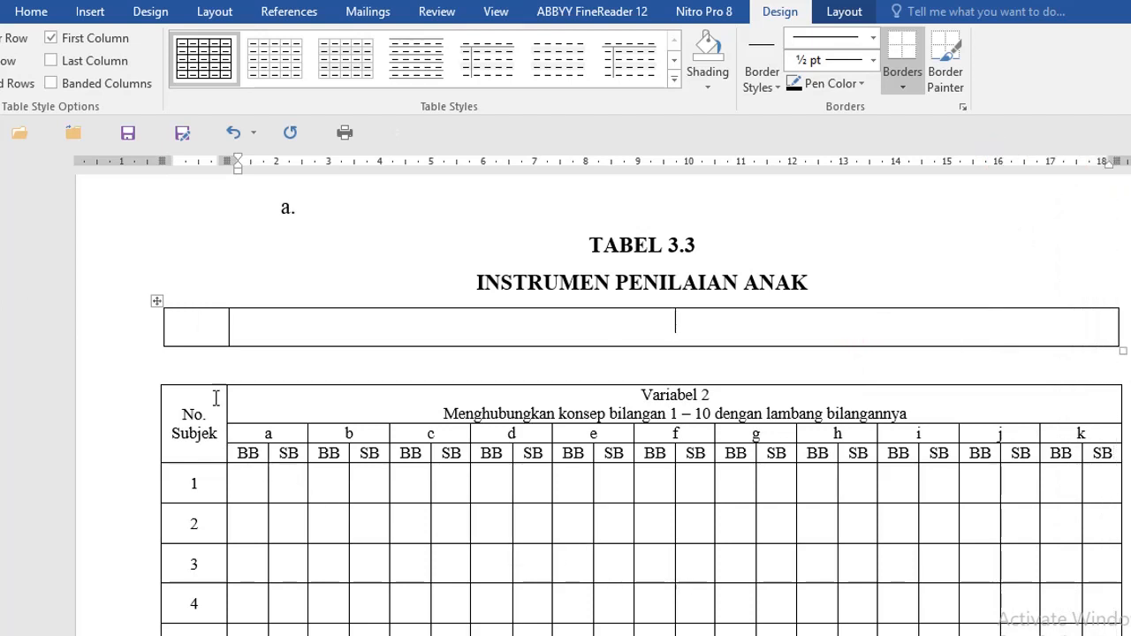
# Enter No. and Subjek on two lines in the new table's first cell, in 10-point text.
pyautogui.click(202, 324)
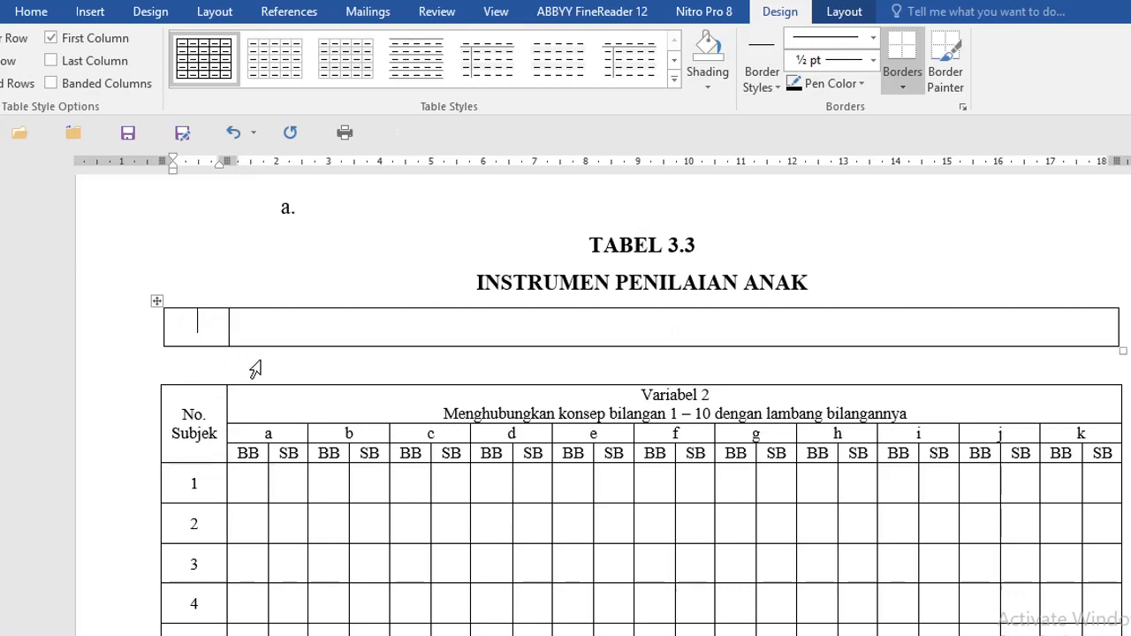
pyautogui.write('No.')
pyautogui.press('Return')
pyautogui.write('Subjek')
pyautogui.click(99, 337)
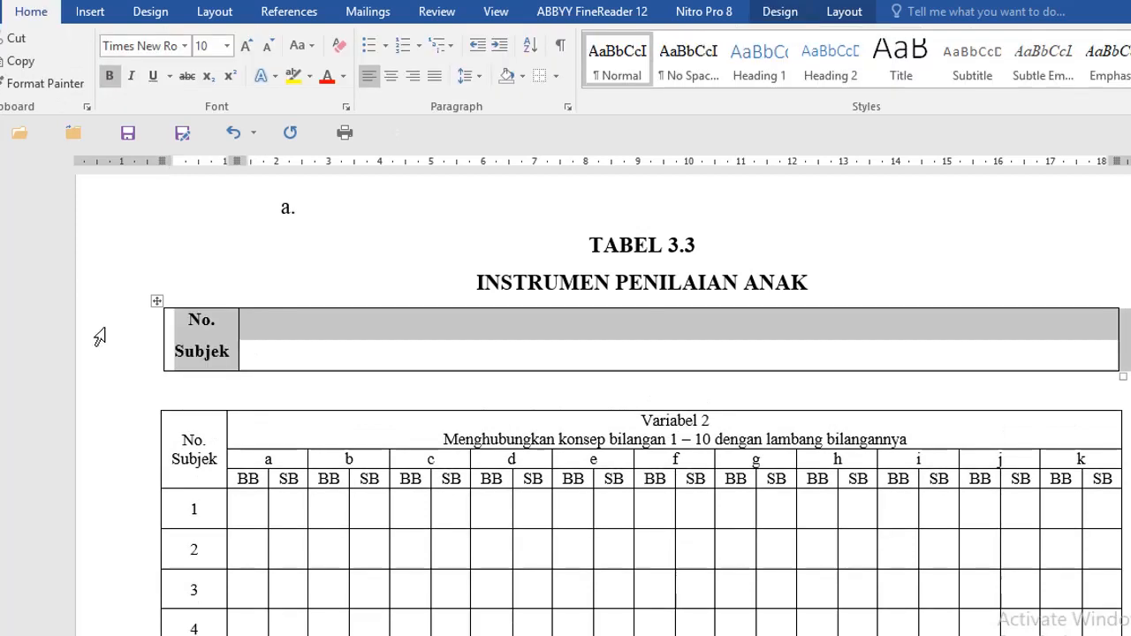
pyautogui.click(283, 340)
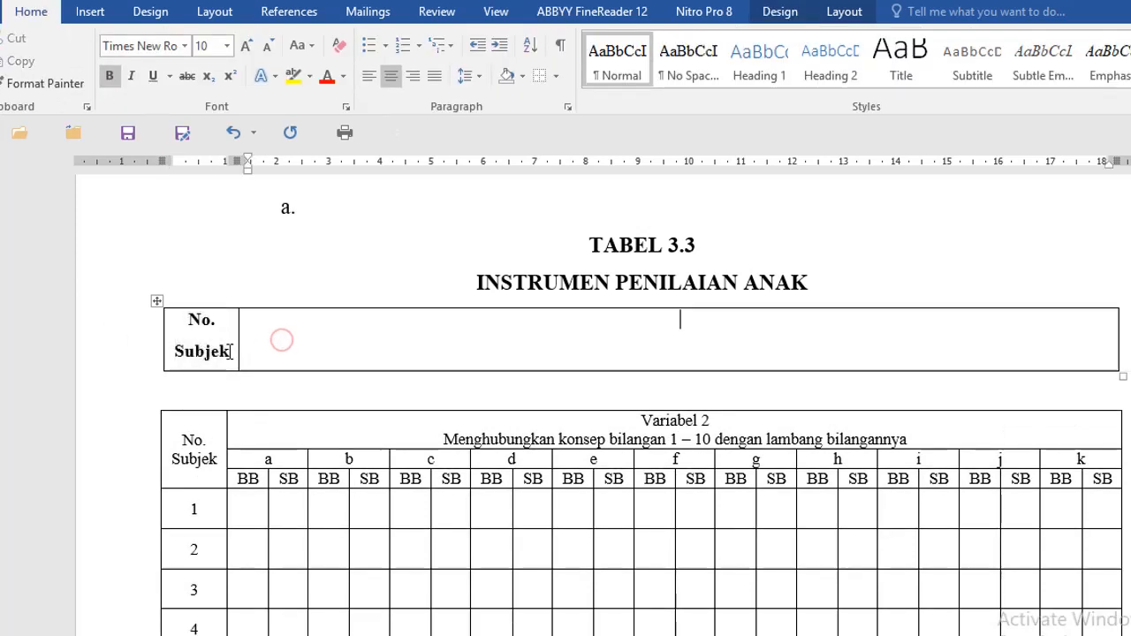
pyautogui.click(219, 351)
# Split the new table's wide second cell into 22 columns and 1 row.
pyautogui.click(276, 322)
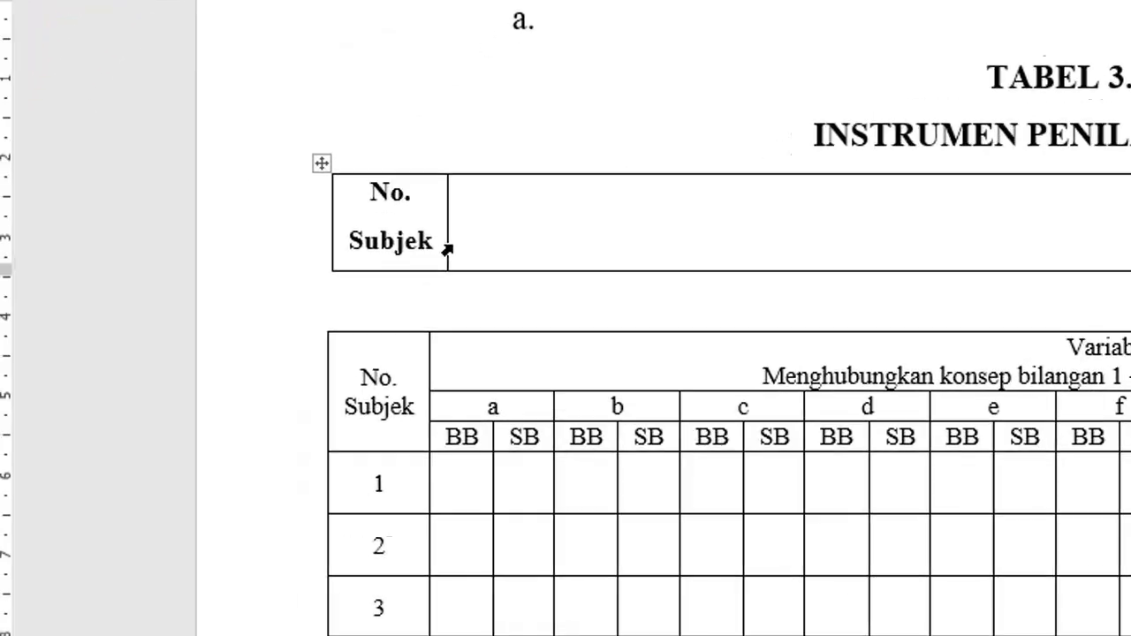
pyautogui.click(501, 220)
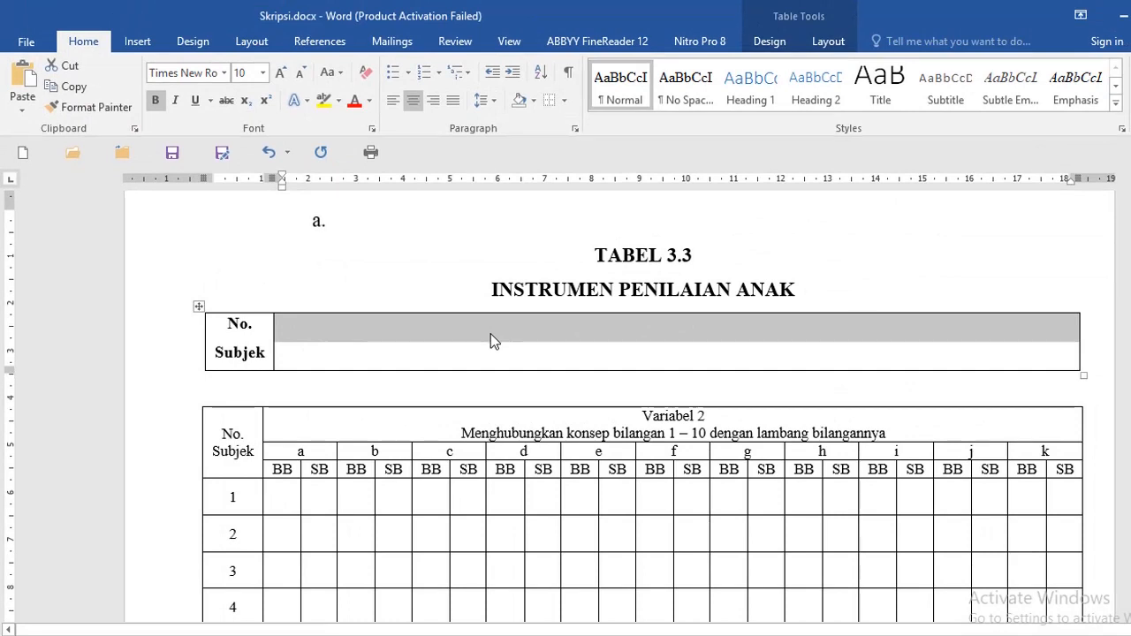
pyautogui.rightClick(491, 334)
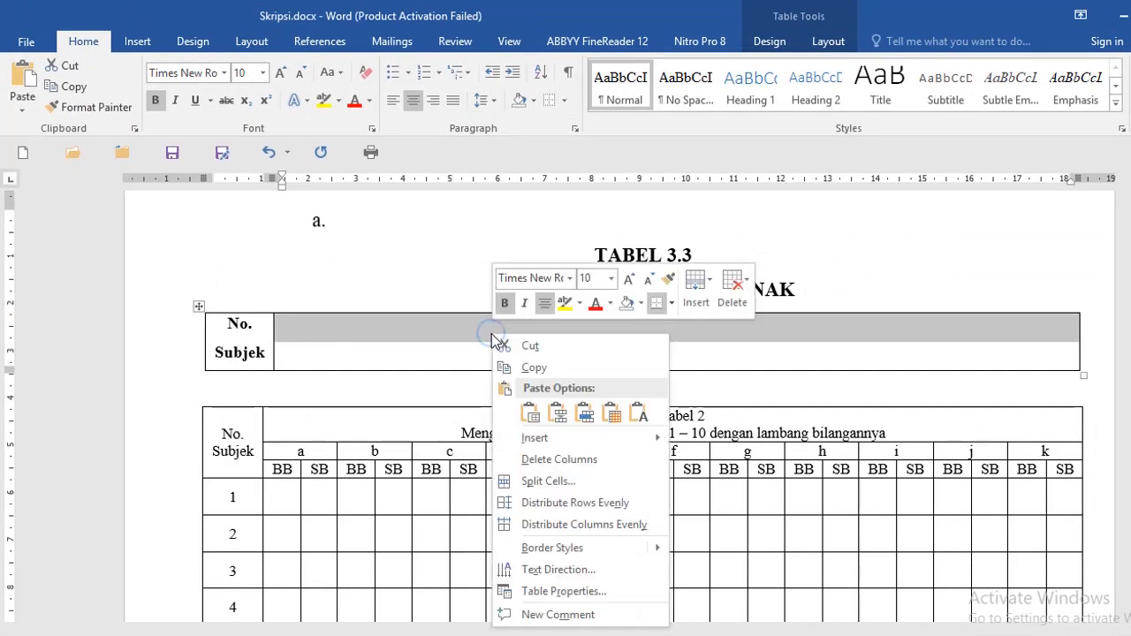
pyautogui.click(548, 481)
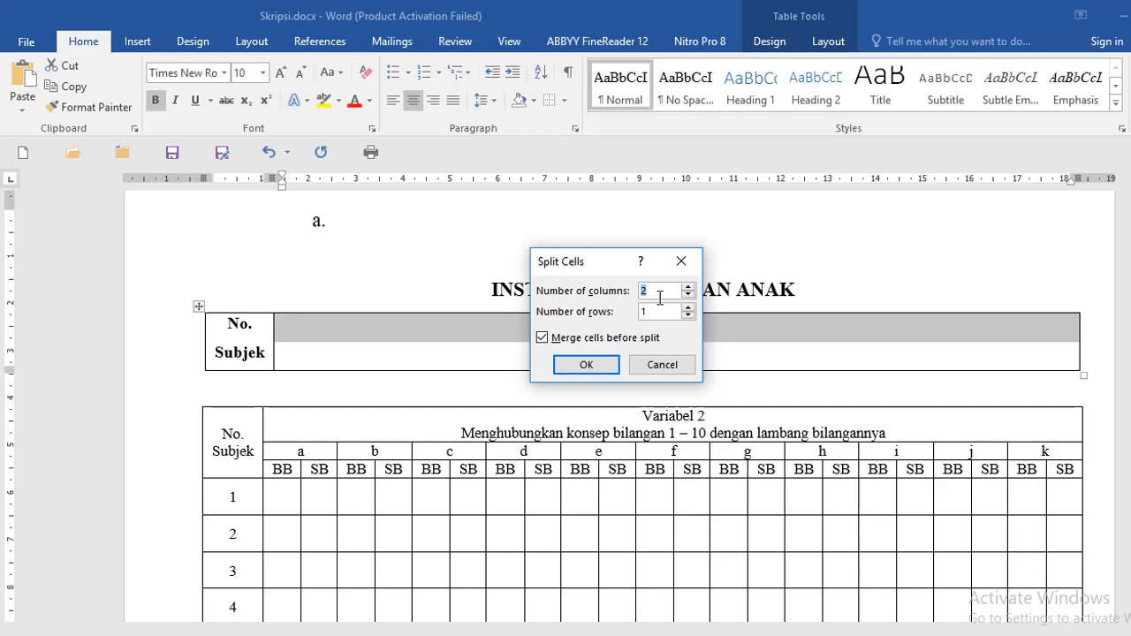
pyautogui.write('22')
pyautogui.click(586, 365)
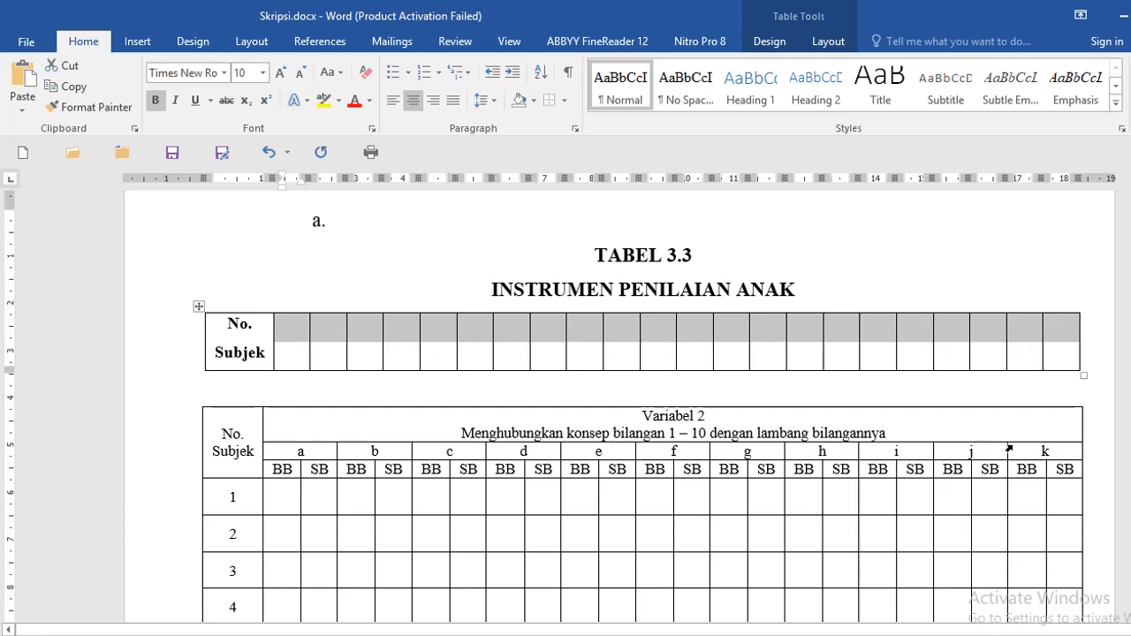
# Add three empty rows below the new table's No. Subjek row.
pyautogui.click(1063, 360)
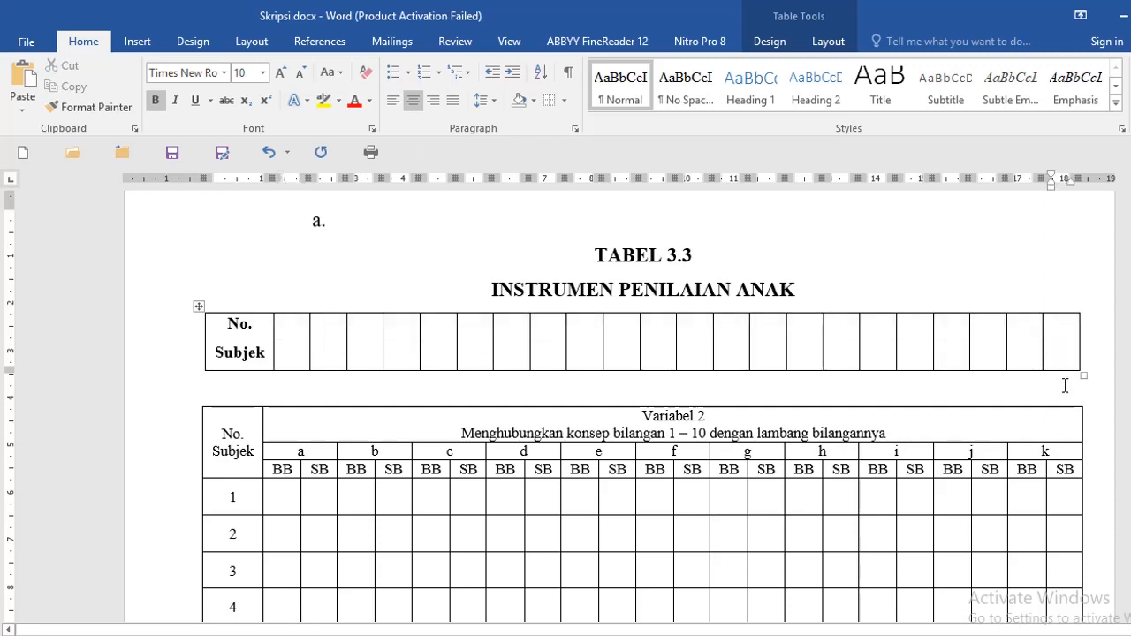
pyautogui.press('Tab')
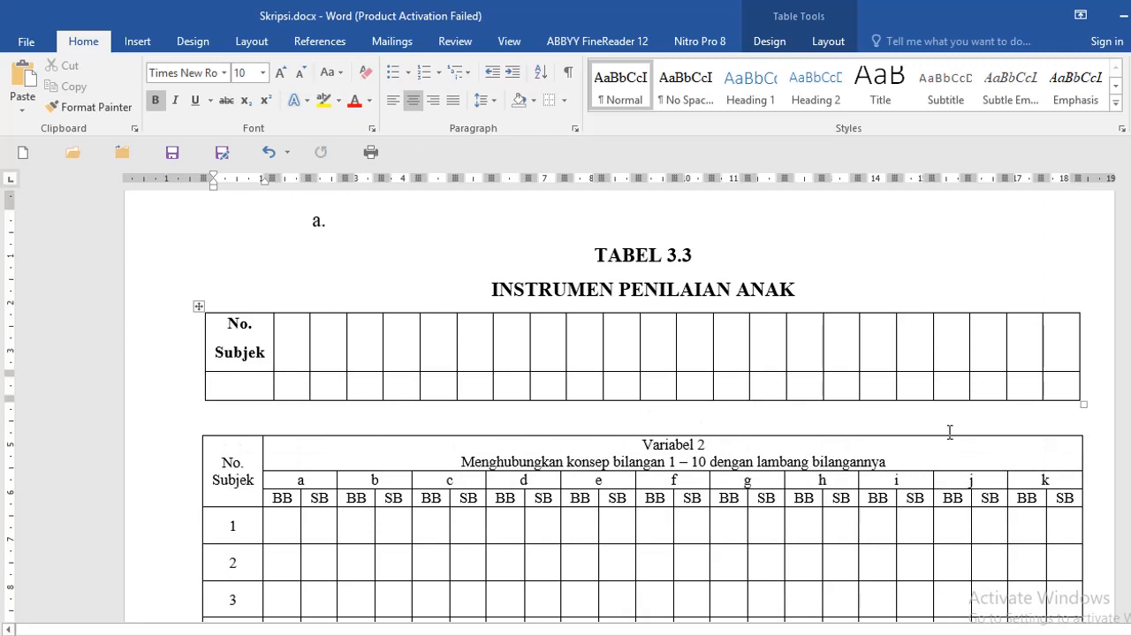
pyautogui.scroll(-1, 812, 521)
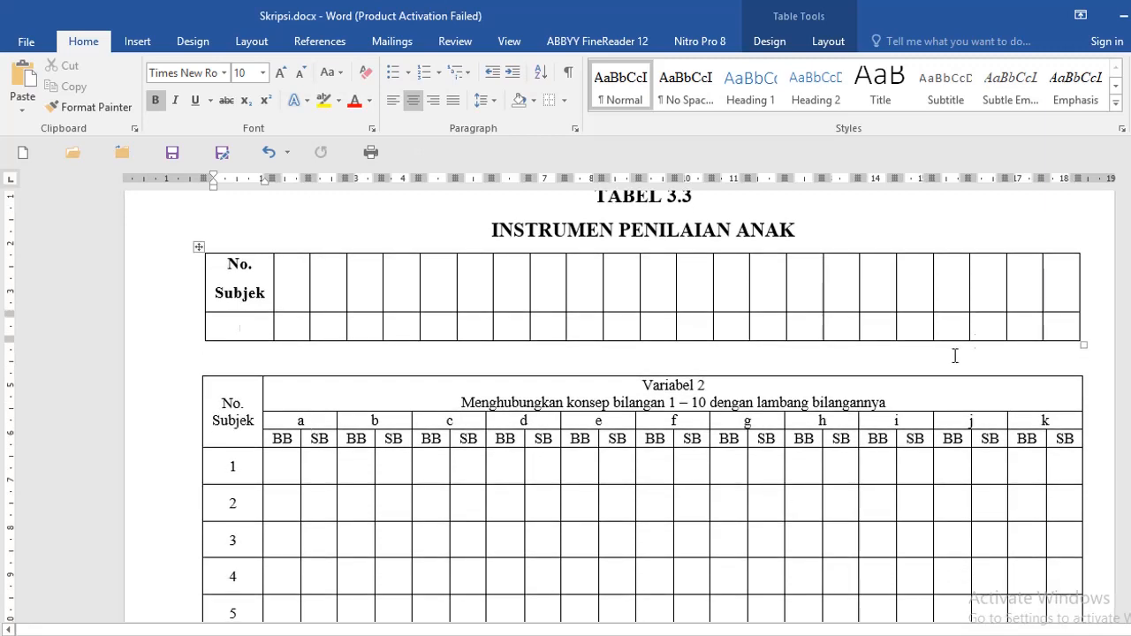
pyautogui.click(1061, 326)
pyautogui.press('Tab')
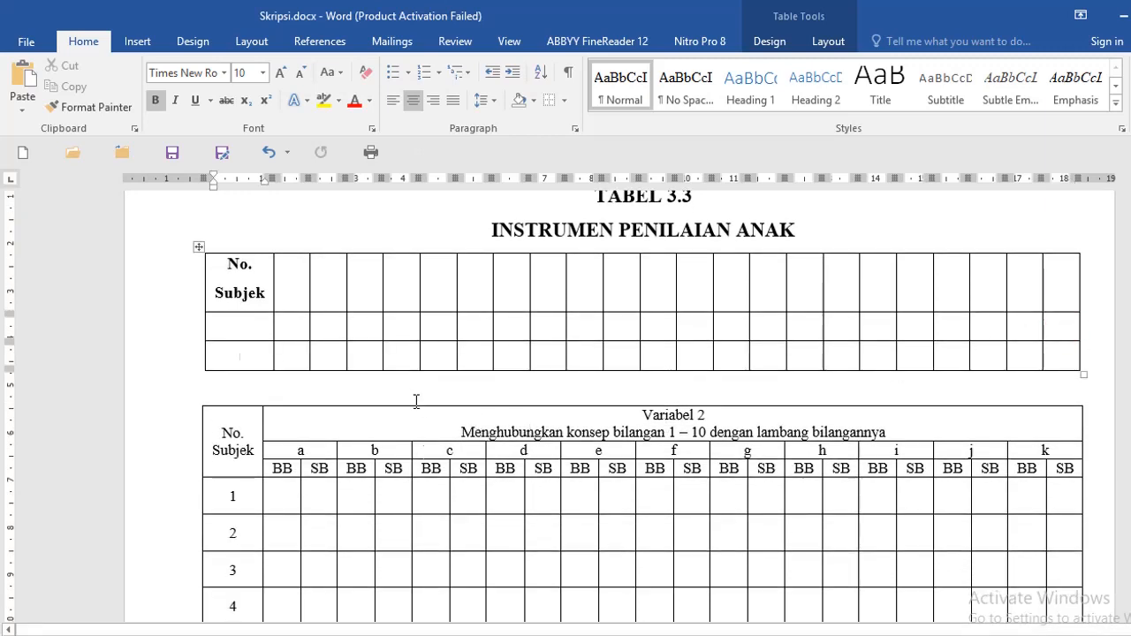
pyautogui.click(1067, 350)
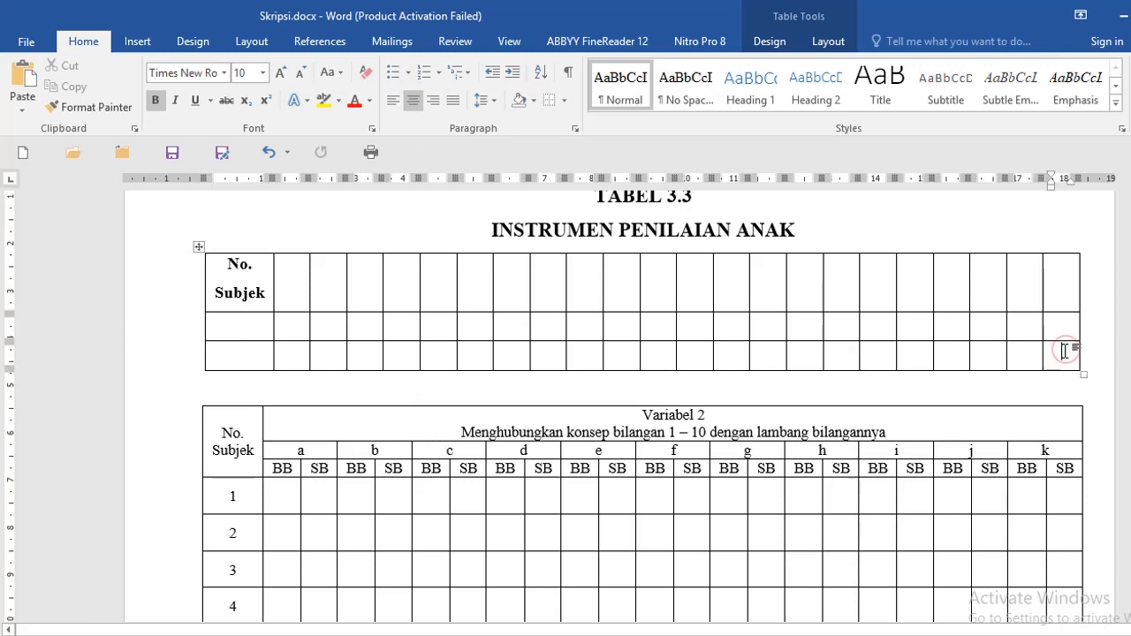
pyautogui.press('Tab')
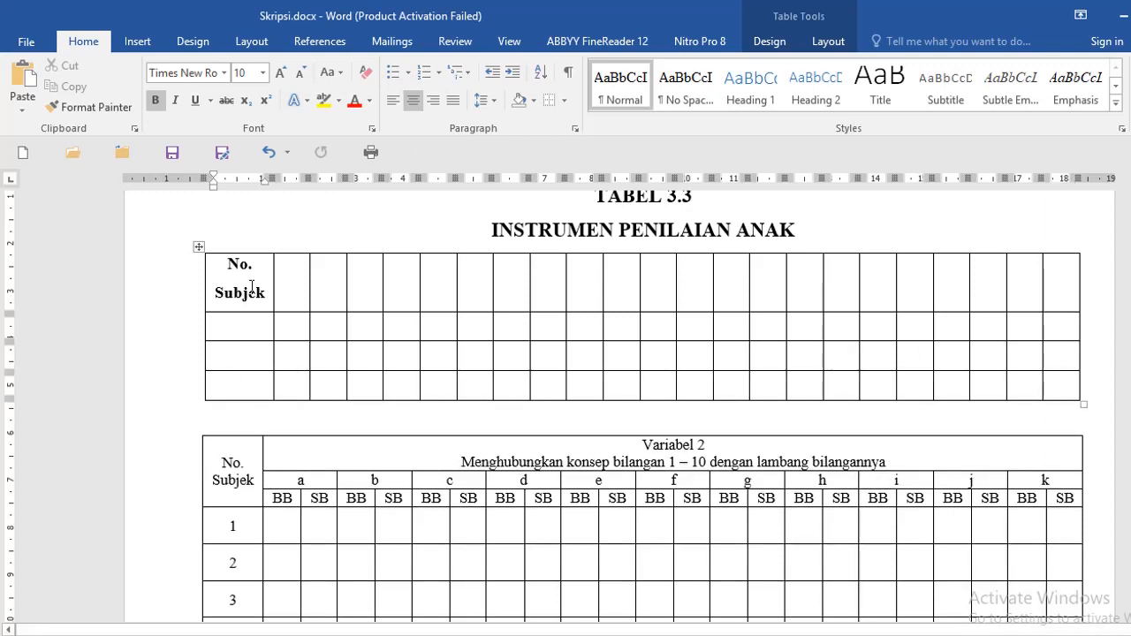
# Merge the new table's No. Subjek cell with the two empty cells directly below it.
pyautogui.moveTo(249, 282); pyautogui.dragTo(244, 355)
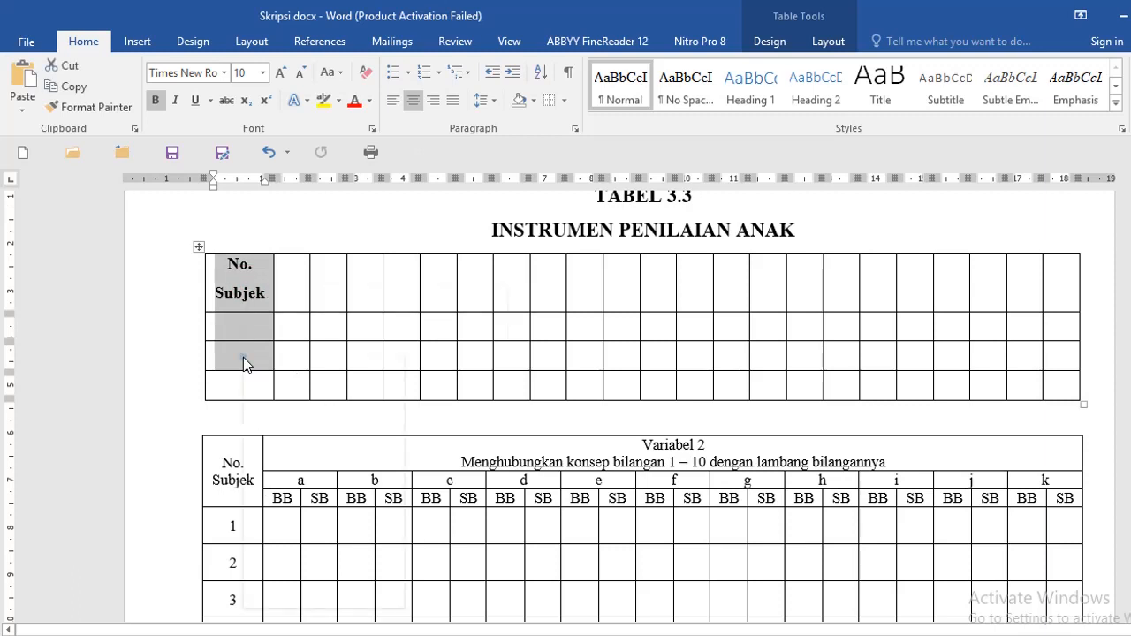
pyautogui.rightClick(243, 357)
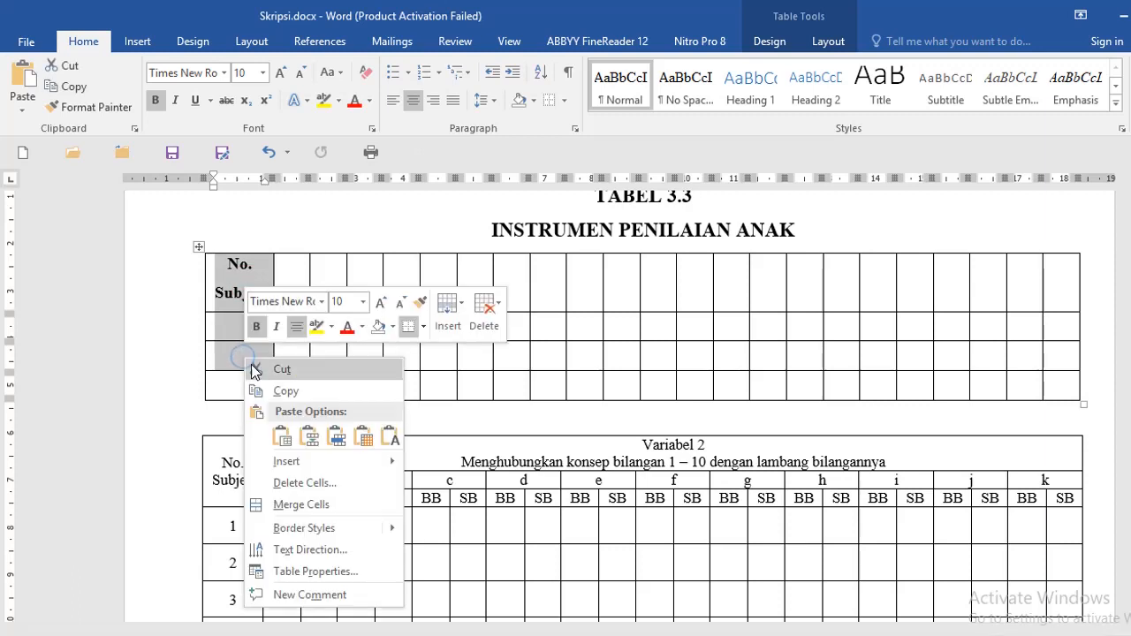
pyautogui.click(292, 501)
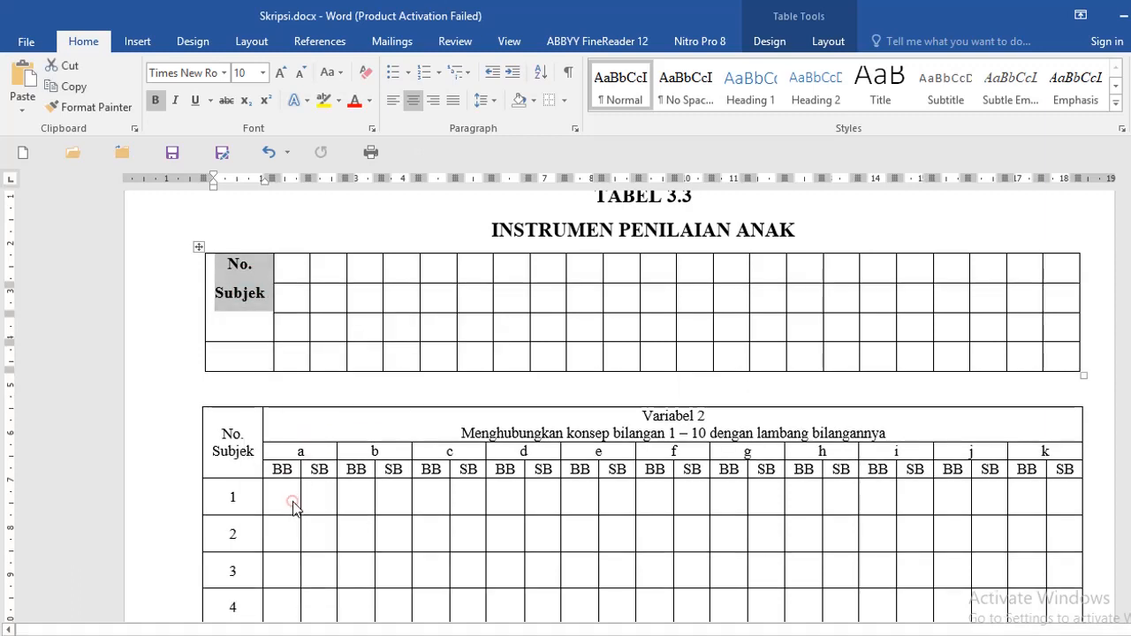
# Merge all 22 small cells in the new table's first row into one wide heading cell.
pyautogui.click(299, 271)
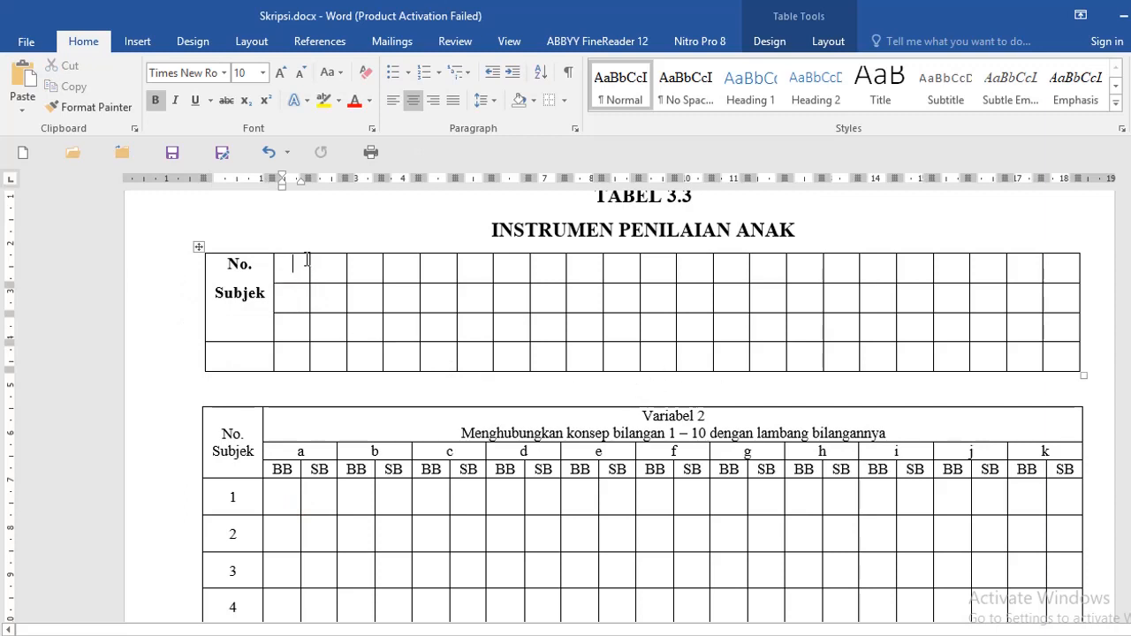
pyautogui.moveTo(295, 262); pyautogui.dragTo(1055, 279)
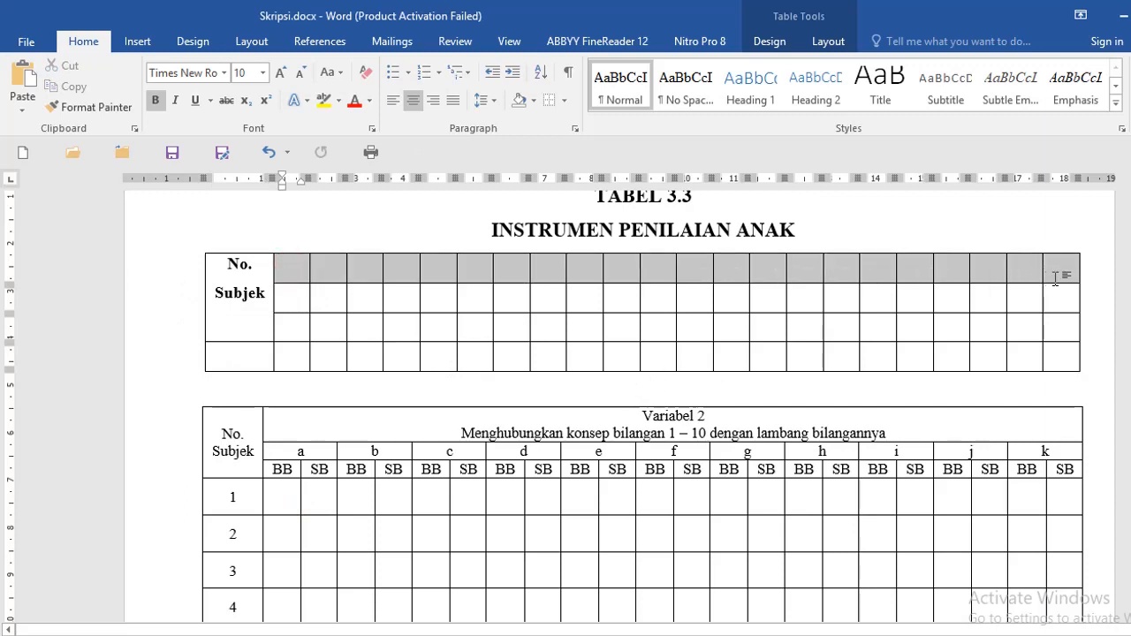
pyautogui.rightClick(1057, 279)
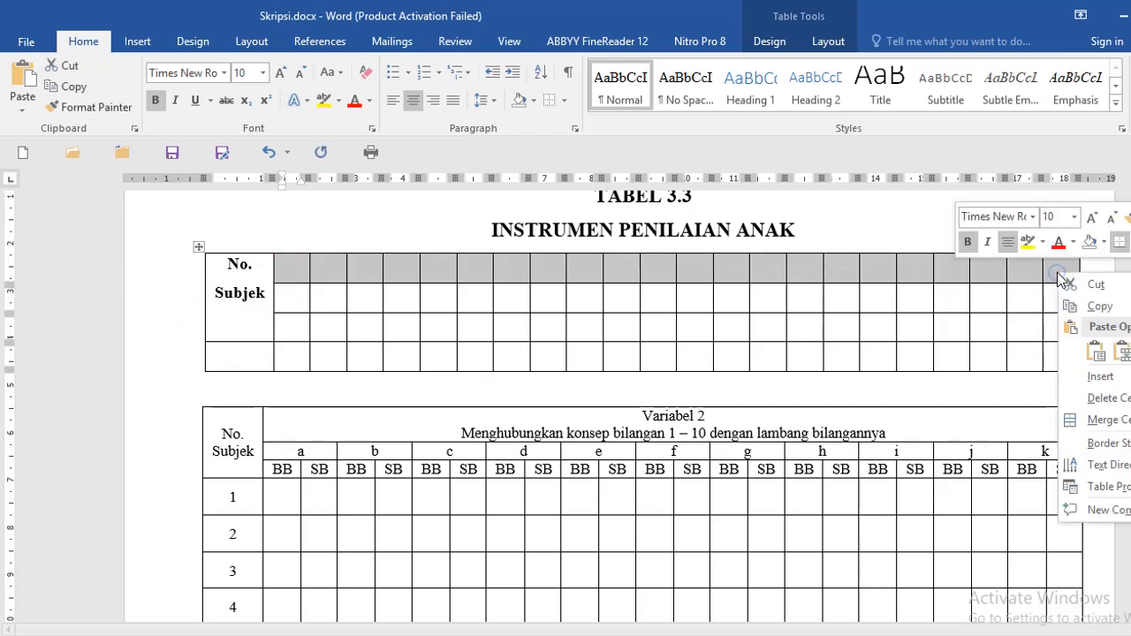
pyautogui.click(1096, 420)
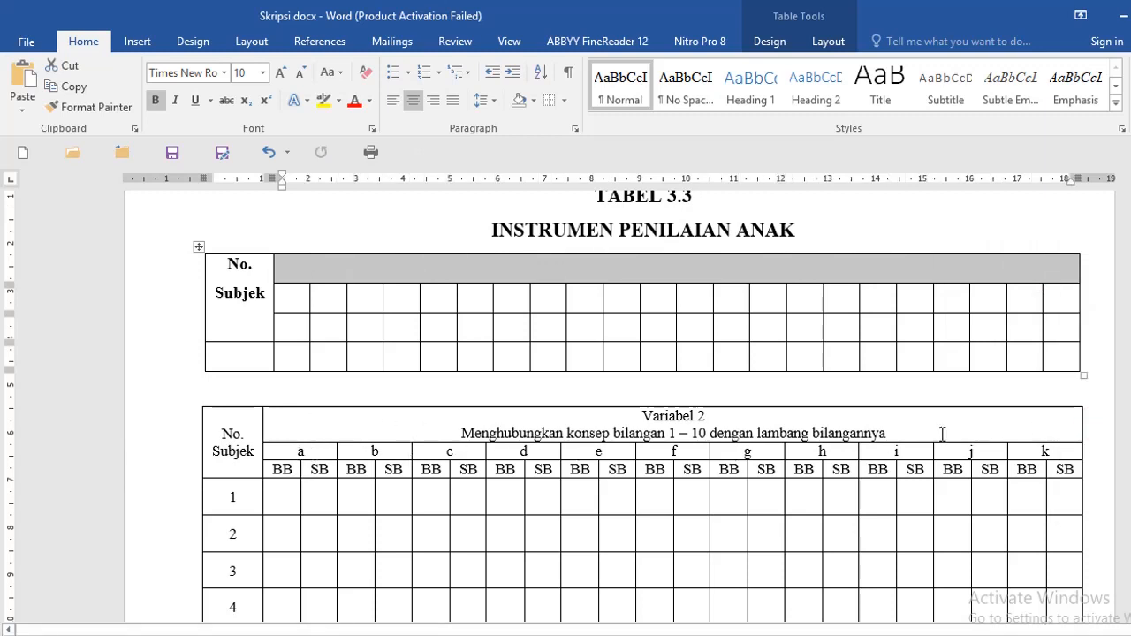
# Merge the 22 small cells in the new table's second row pairwise into 11 heading cells.
pyautogui.click(283, 299)
pyautogui.rightClick(296, 299)
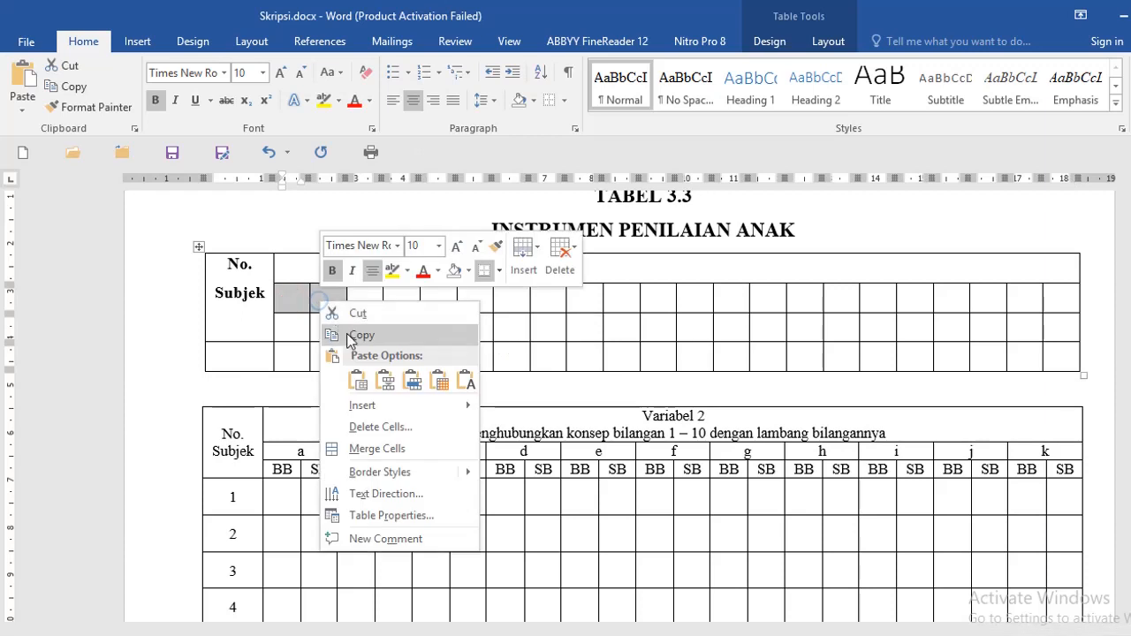
pyautogui.click(372, 448)
pyautogui.moveTo(367, 294); pyautogui.dragTo(392, 294)
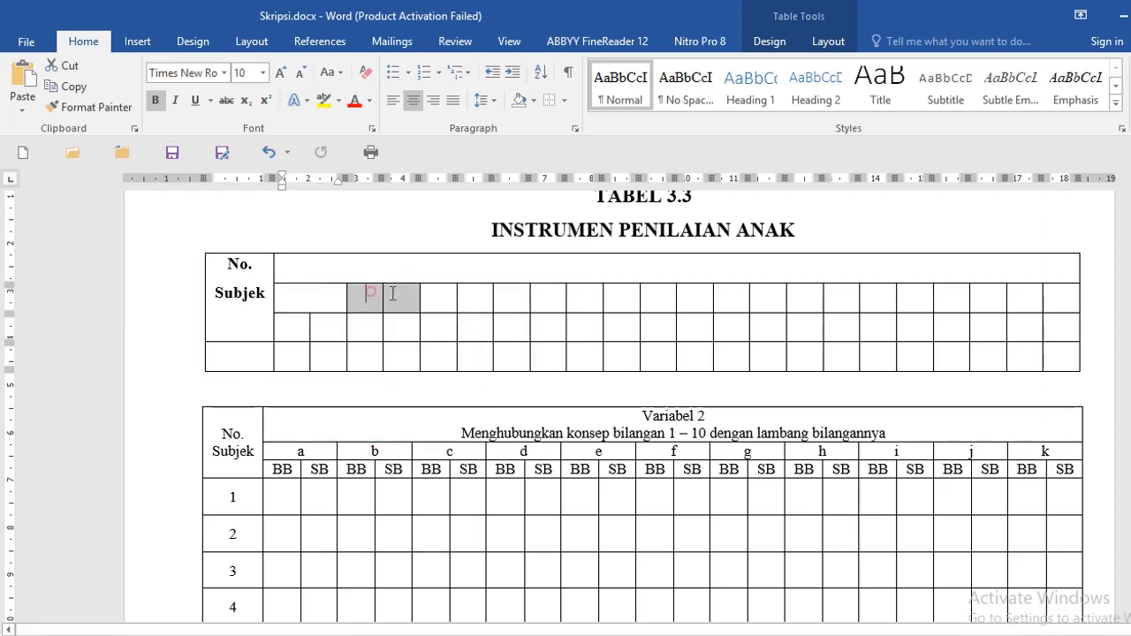
pyautogui.rightClick(395, 293)
pyautogui.click(430, 442)
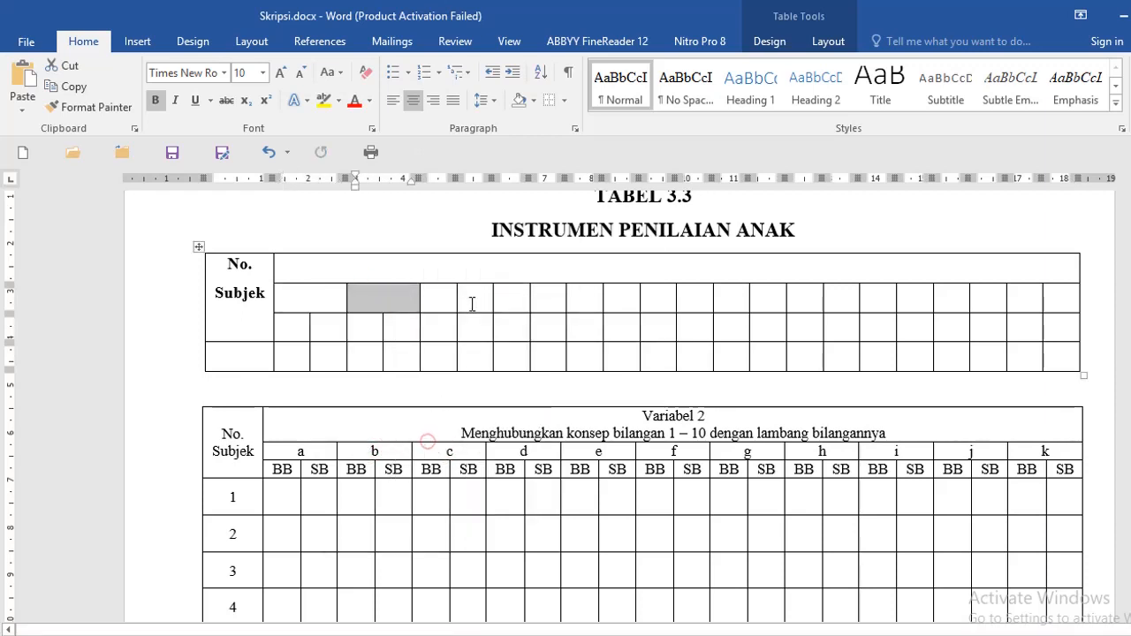
pyautogui.click(434, 293)
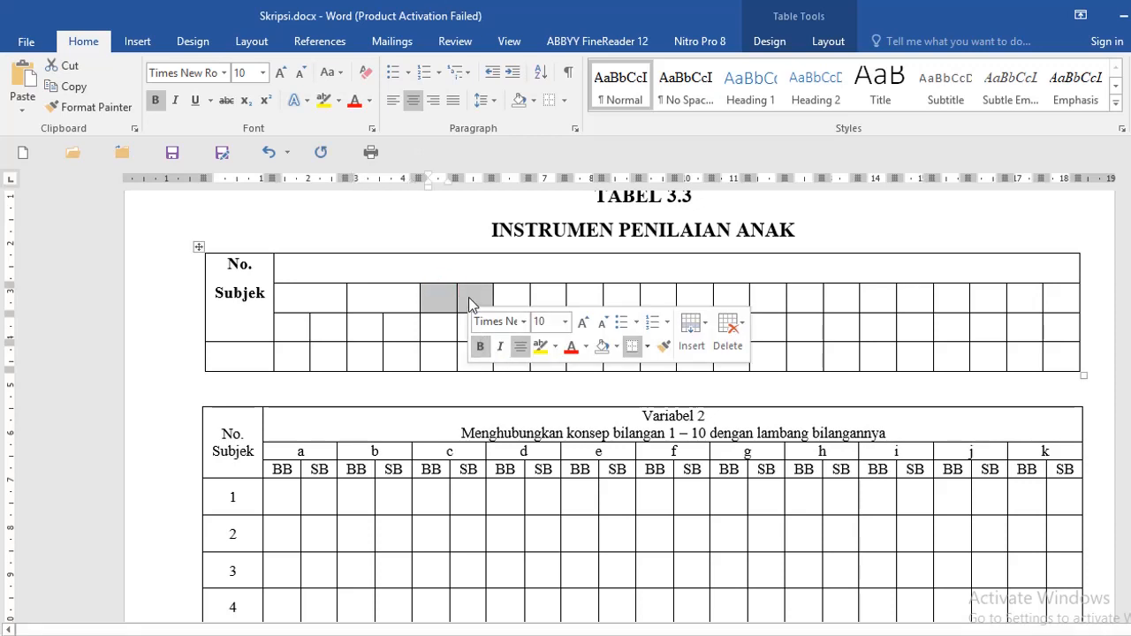
pyautogui.rightClick(470, 301)
pyautogui.click(505, 441)
pyautogui.moveTo(515, 294); pyautogui.dragTo(538, 295)
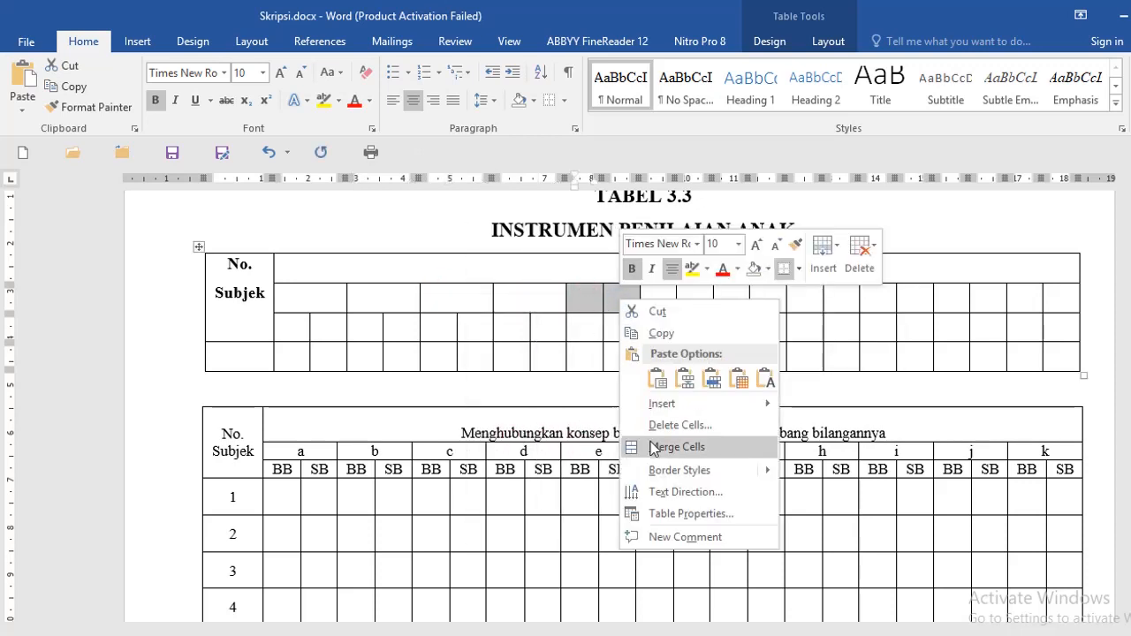
pyautogui.click(651, 447)
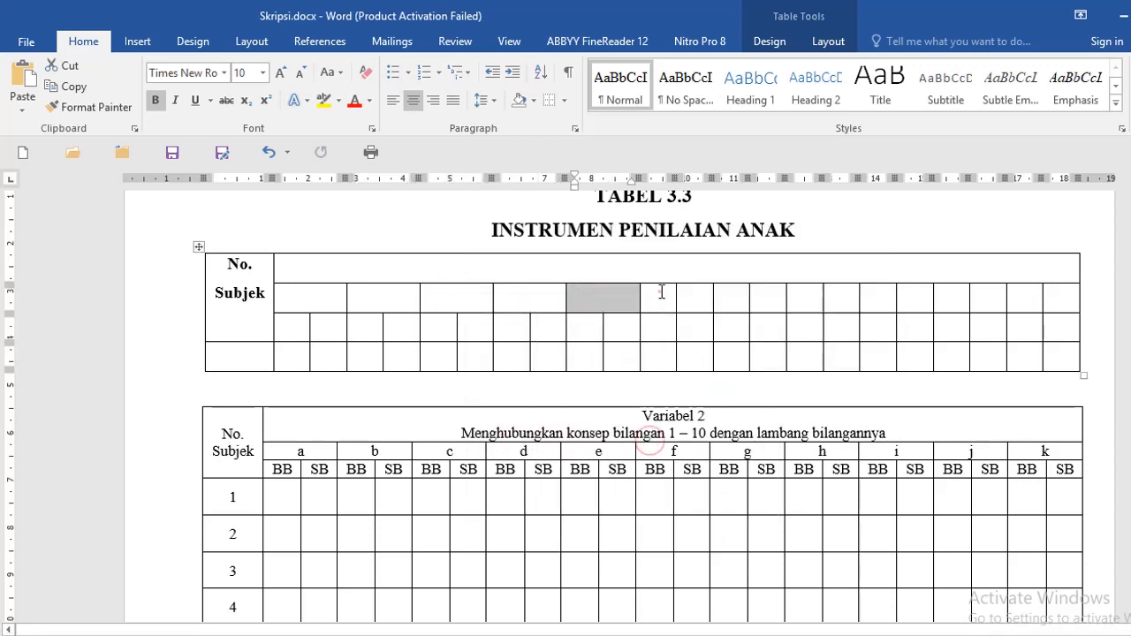
pyautogui.moveTo(660, 292); pyautogui.dragTo(751, 293)
pyautogui.rightClick(688, 293)
pyautogui.click(719, 437)
pyautogui.rightClick(751, 303)
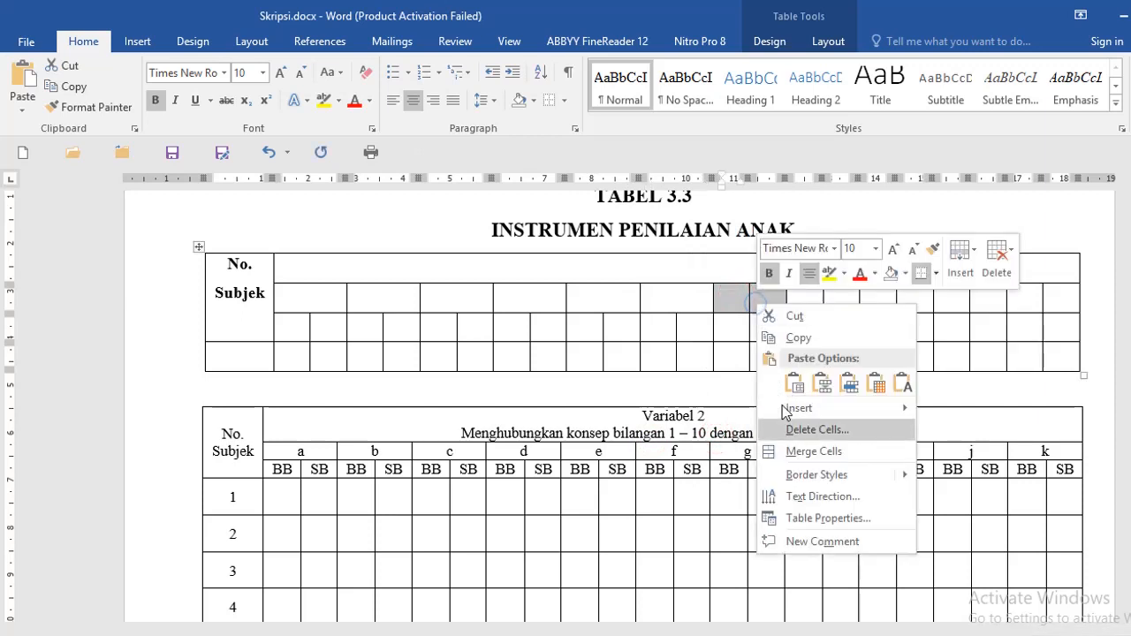
pyautogui.click(796, 454)
pyautogui.moveTo(808, 296); pyautogui.dragTo(1061, 299)
pyautogui.rightClick(839, 301)
pyautogui.click(875, 445)
pyautogui.rightClick(913, 305)
pyautogui.click(951, 451)
pyautogui.rightClick(969, 301)
pyautogui.click(1005, 449)
pyautogui.rightClick(1036, 301)
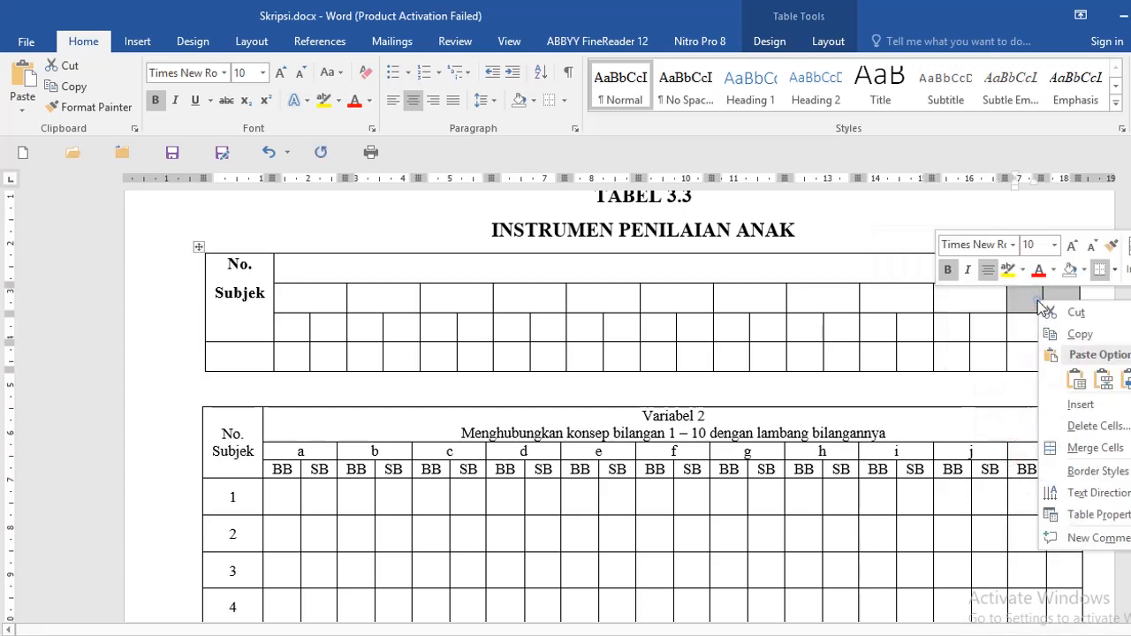
pyautogui.click(1056, 448)
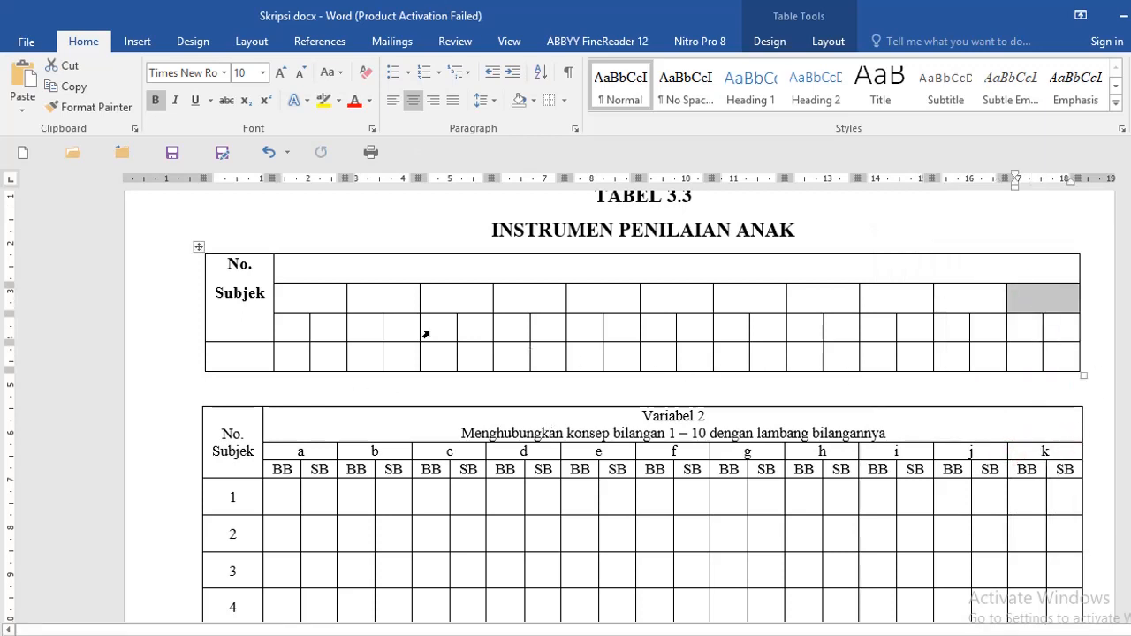
pyautogui.click(290, 277)
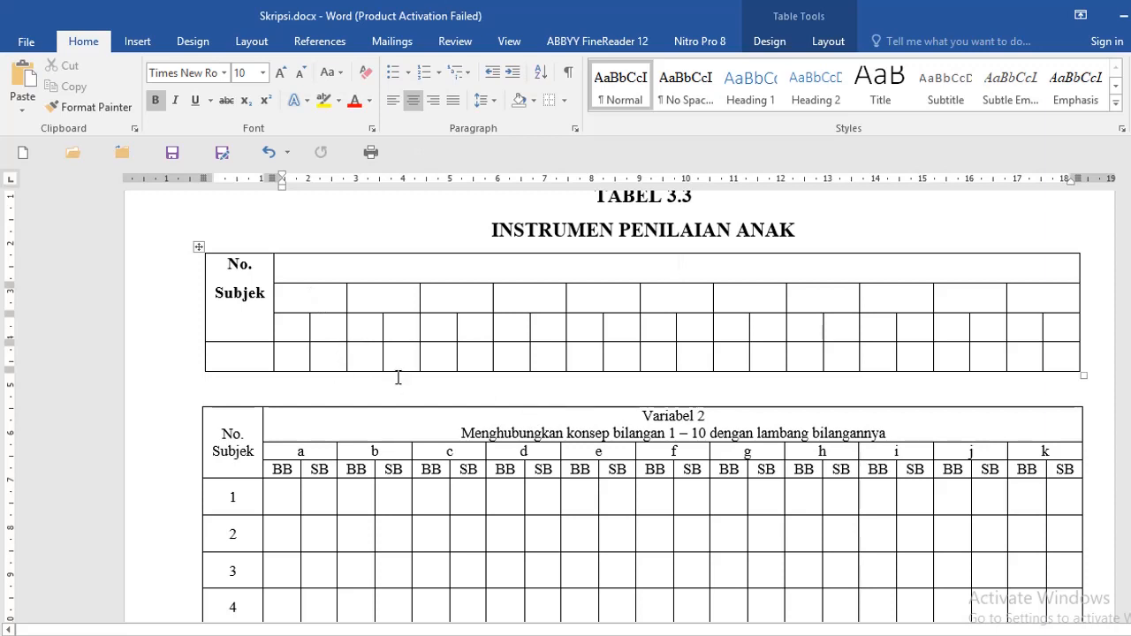
# Delete the Keterangan line and the blank content after it below the original assessment table.
pyautogui.scroll(-10, 397, 377)
pyautogui.click(265, 406)
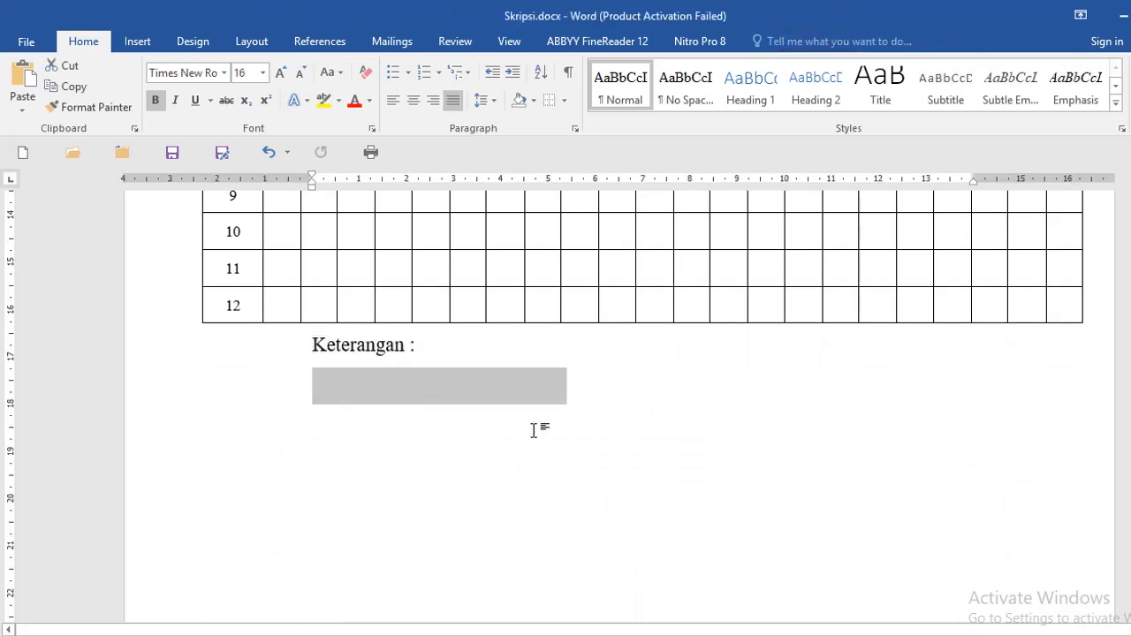
pyautogui.click(469, 344)
pyautogui.moveTo(162, 348); pyautogui.dragTo(167, 498)
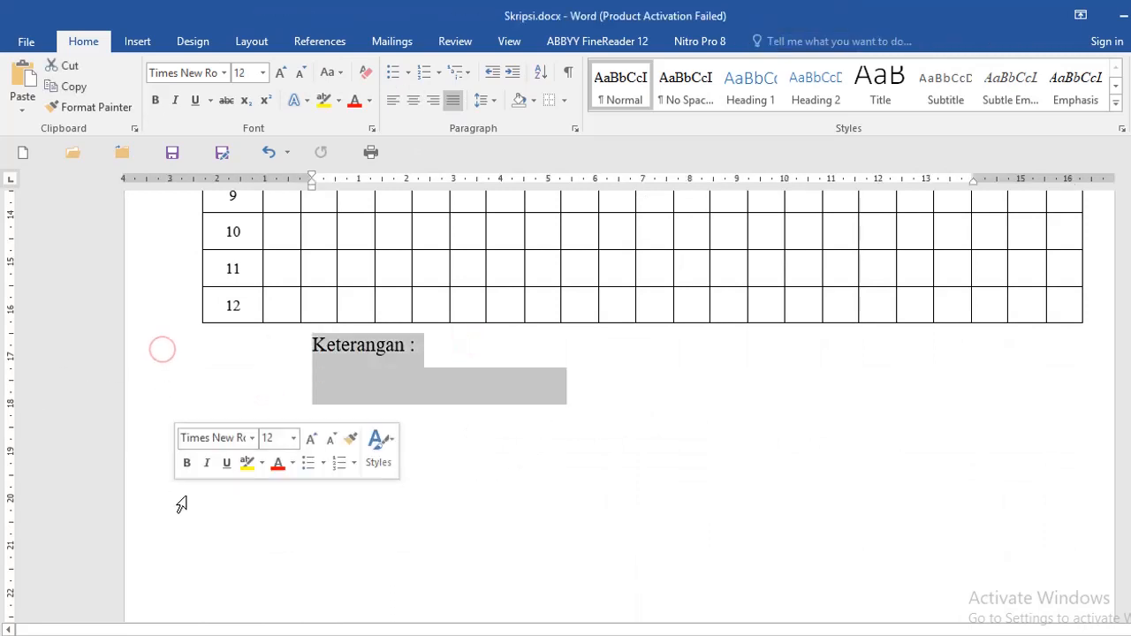
pyautogui.press('Delete')
pyautogui.press('Down')
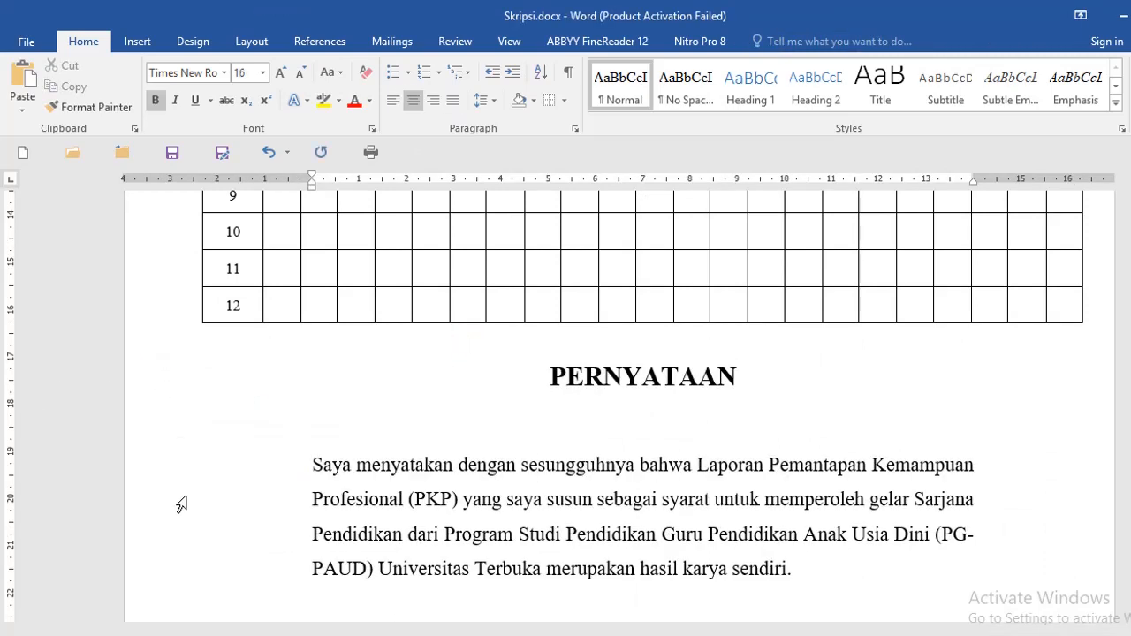
# Insert a page break before the PERNYATAAN heading and add blank lines above the heading on the new page.
pyautogui.hotkey('ctrl', 'Return')
pyautogui.press('Return')
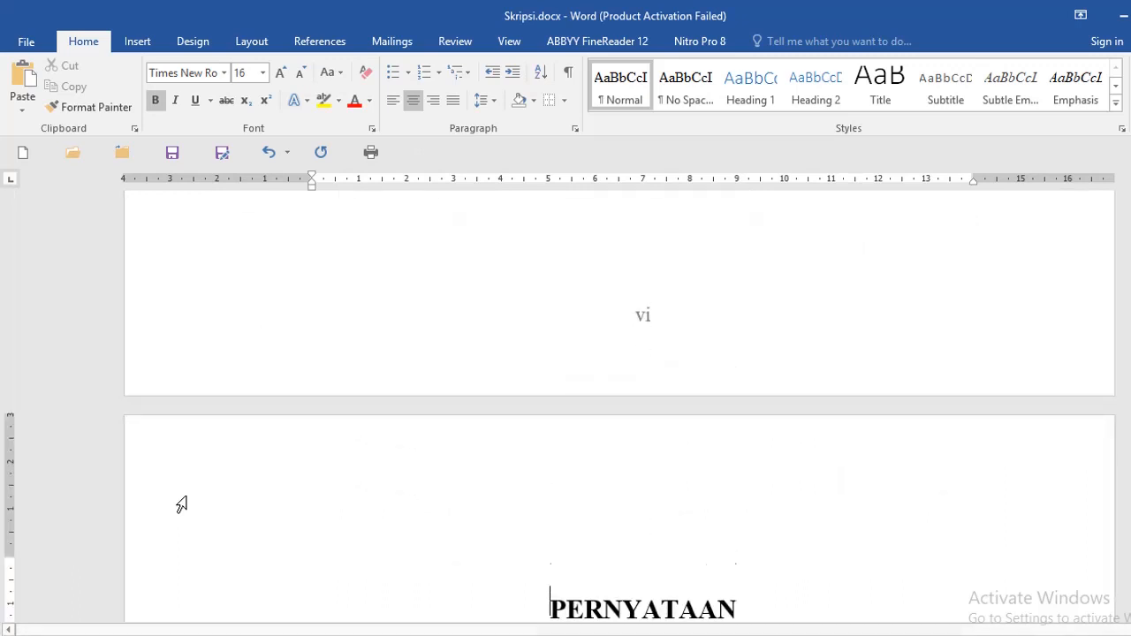
pyautogui.press('Return')
pyautogui.click(629, 524)
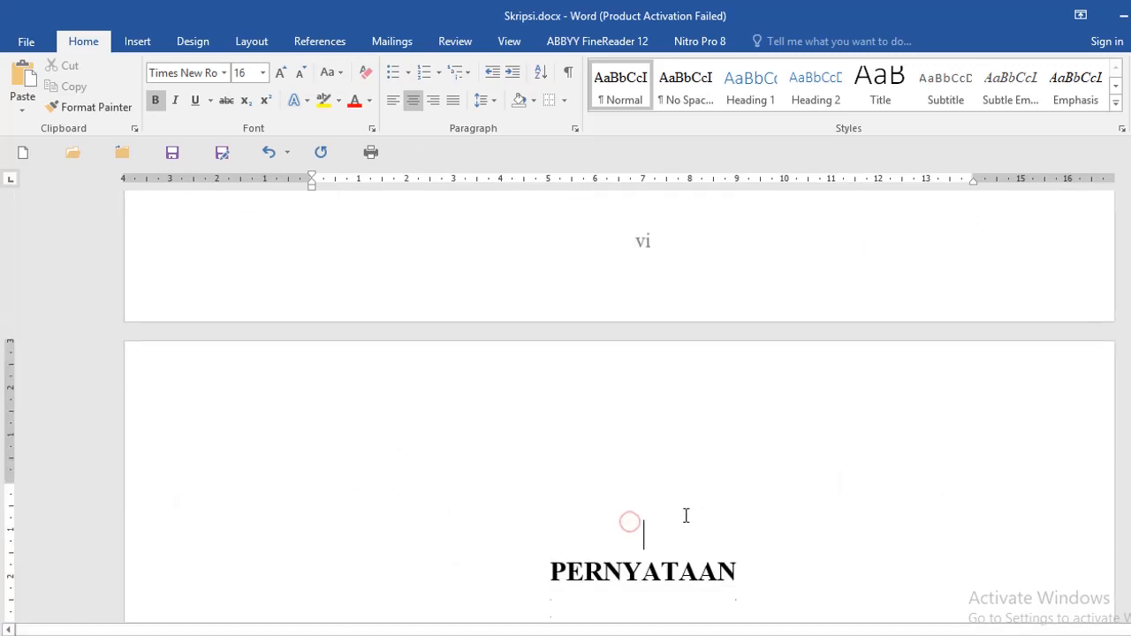
pyautogui.press('Up')
pyautogui.press('Return')
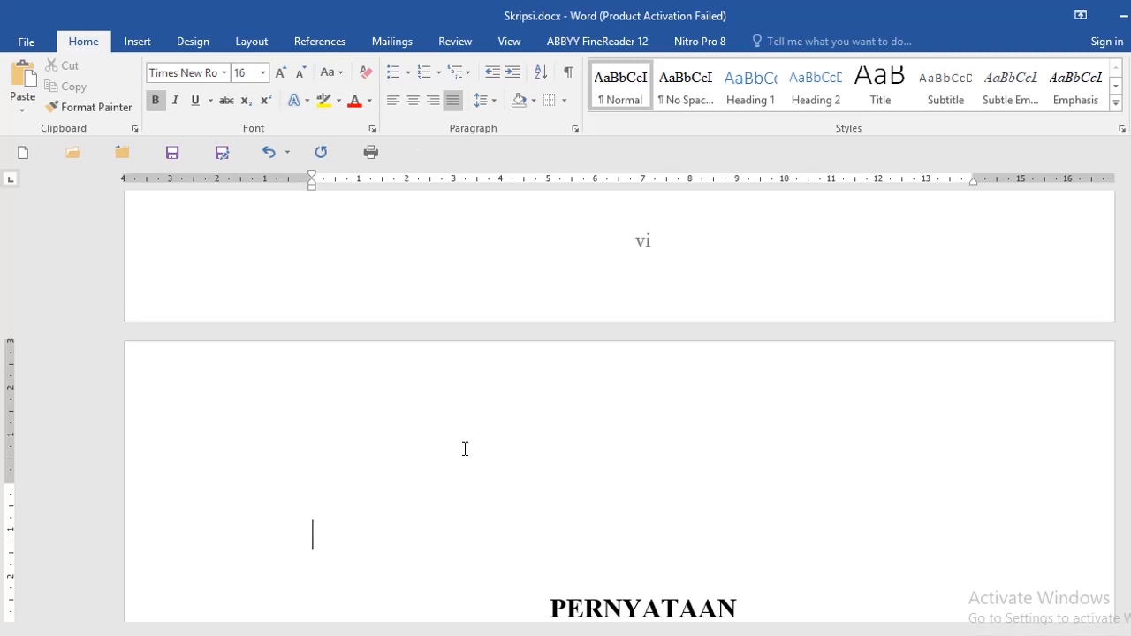
# Enter the labels Nama, Alamat and Tanggal lahir on separate lines above PERNYATAAN, each followed by a tab-aligned colon.
pyautogui.write('nama')
pyautogui.press('Tab')
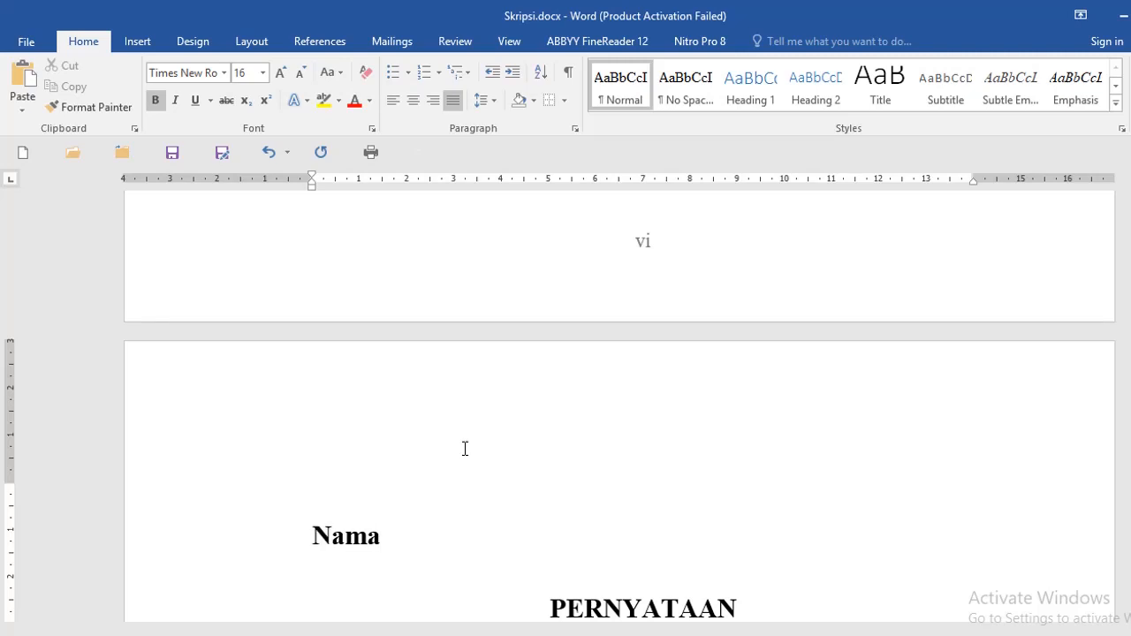
pyautogui.write(':')
pyautogui.press('Return')
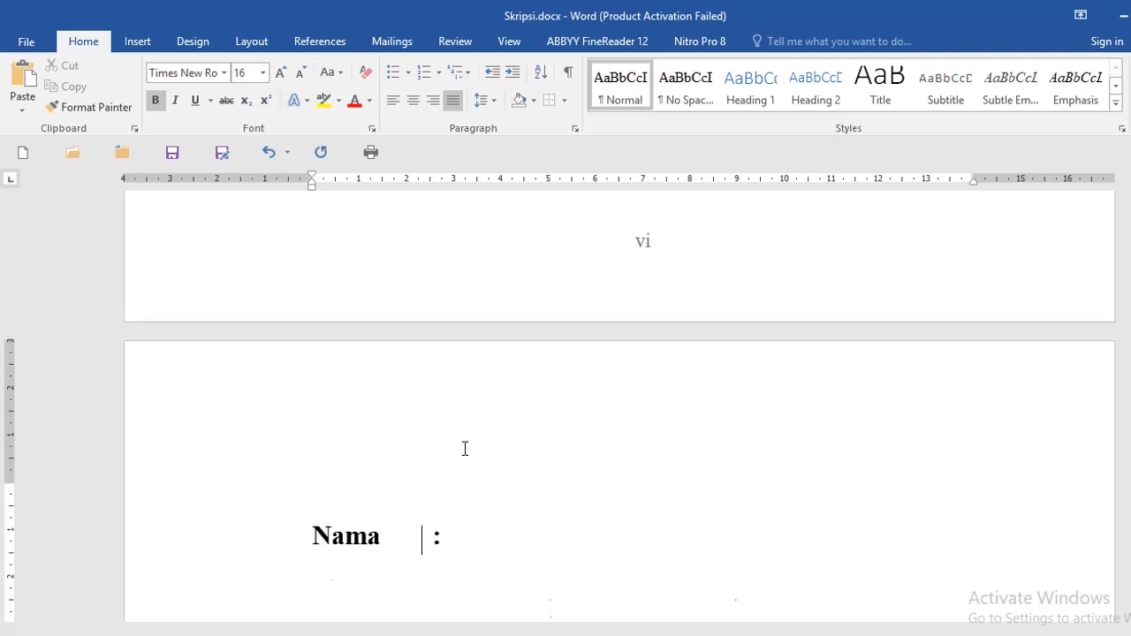
pyautogui.write('alamat')
pyautogui.press('Return')
pyautogui.write('tanggal lahir')
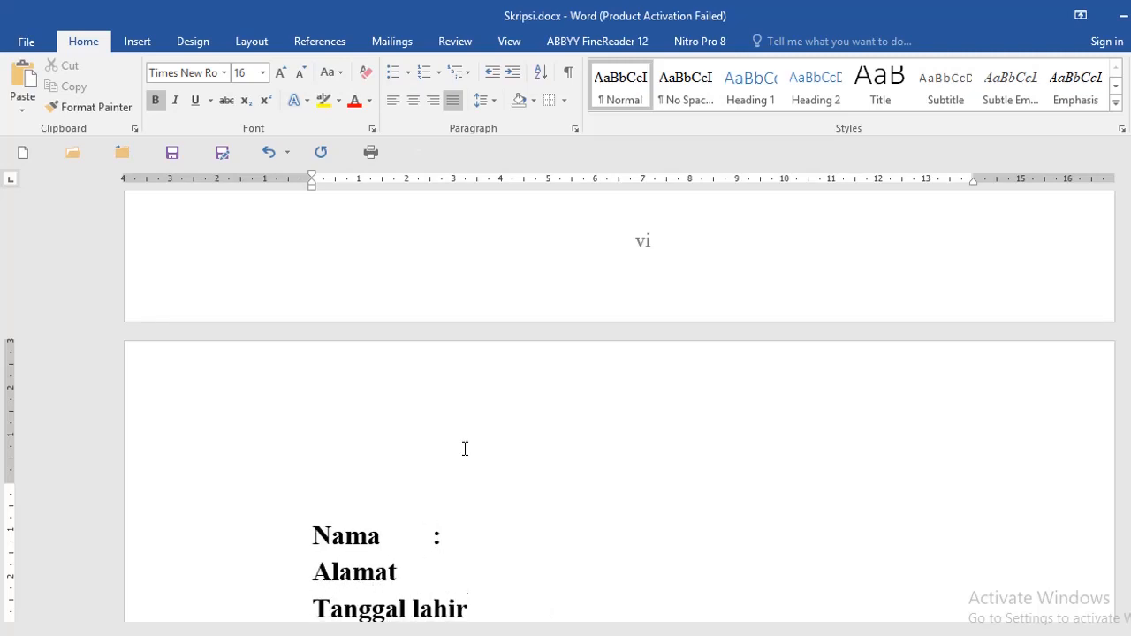
pyautogui.press('Tab')
pyautogui.press('Down')
pyautogui.press('Down')
pyautogui.press('Tab')
pyautogui.write(':')
# Add two more blank lines between the Tanggal lahir line and the PERNYATAAN heading.
pyautogui.scroll(-3, 465, 449)
pyautogui.click(527, 280)
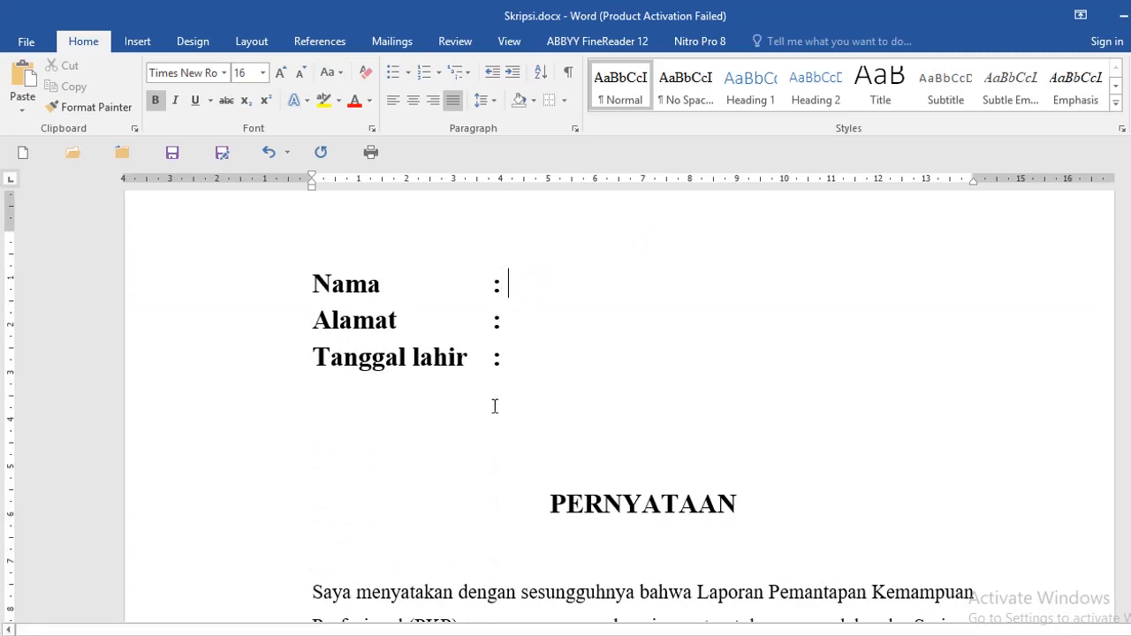
pyautogui.click(318, 418)
pyautogui.press('Return')
pyautogui.press('Return')
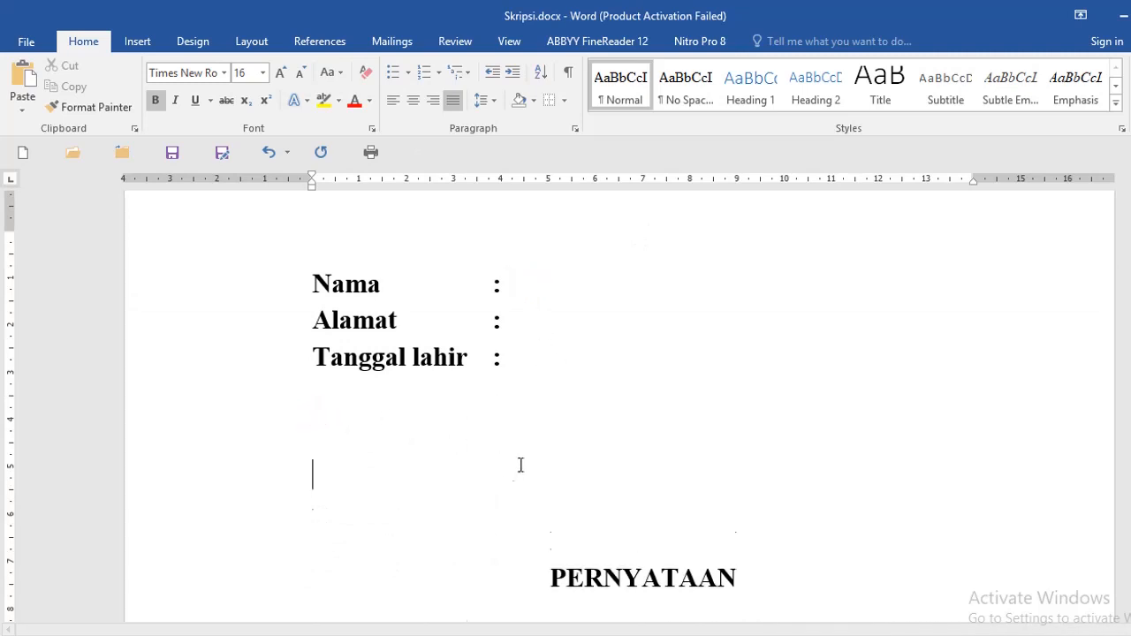
pyautogui.click(347, 416)
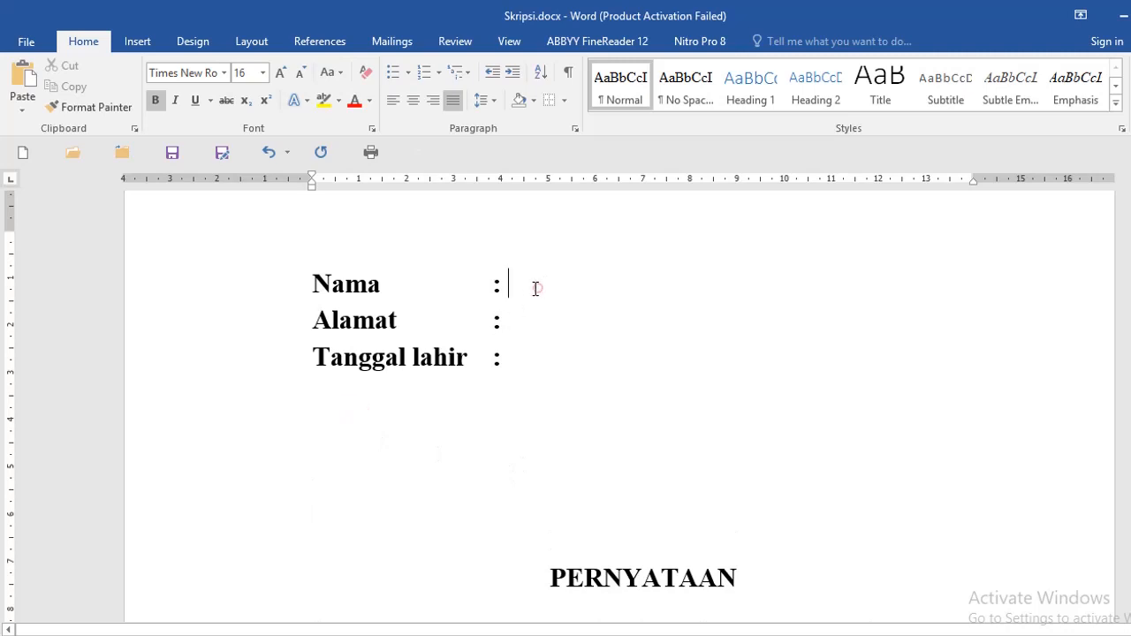
# Fill in the person's name after Nama, Mbuh ra ngerti ora due umah mbok after Alamat, and Ora Kemutan after Tanggal lahir.
pyautogui.write('Budi Santosa')
pyautogui.press('Down')
pyautogui.write('Mbuh ra ngerti ora due umah mbok')
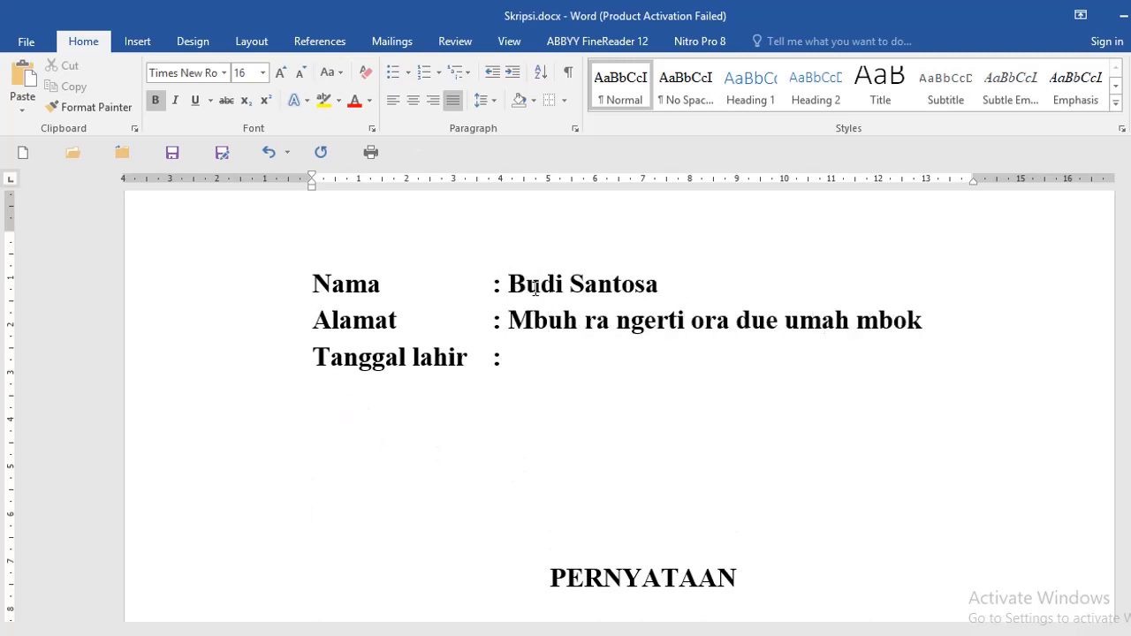
pyautogui.press('Down')
pyautogui.write('Ora Kemutan')
pyautogui.click(366, 424)
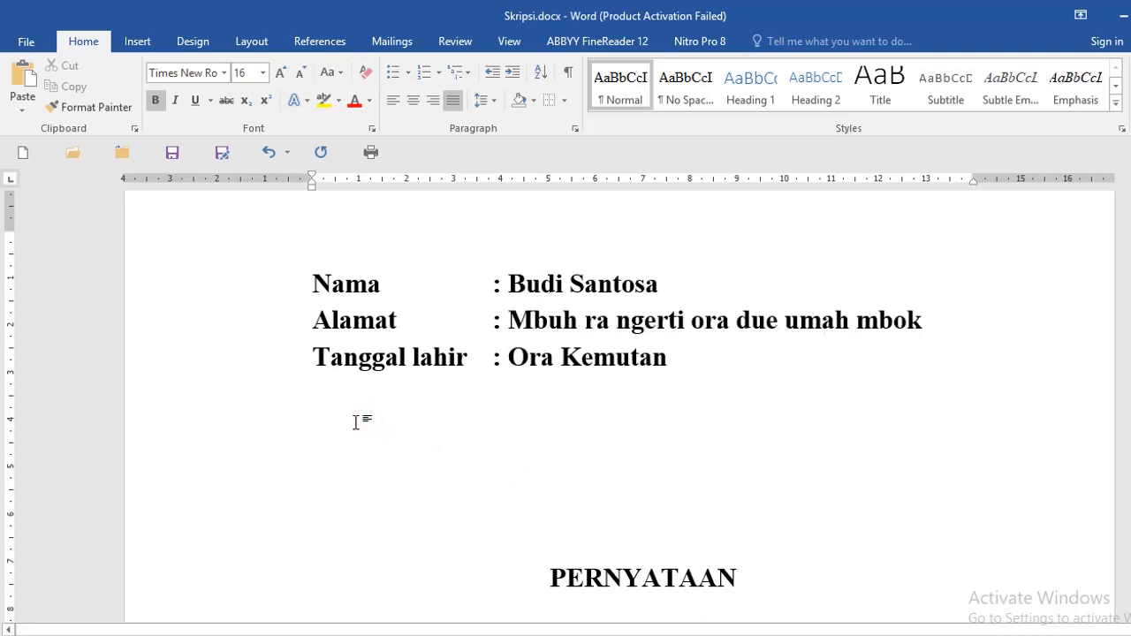
pyautogui.click(361, 283)
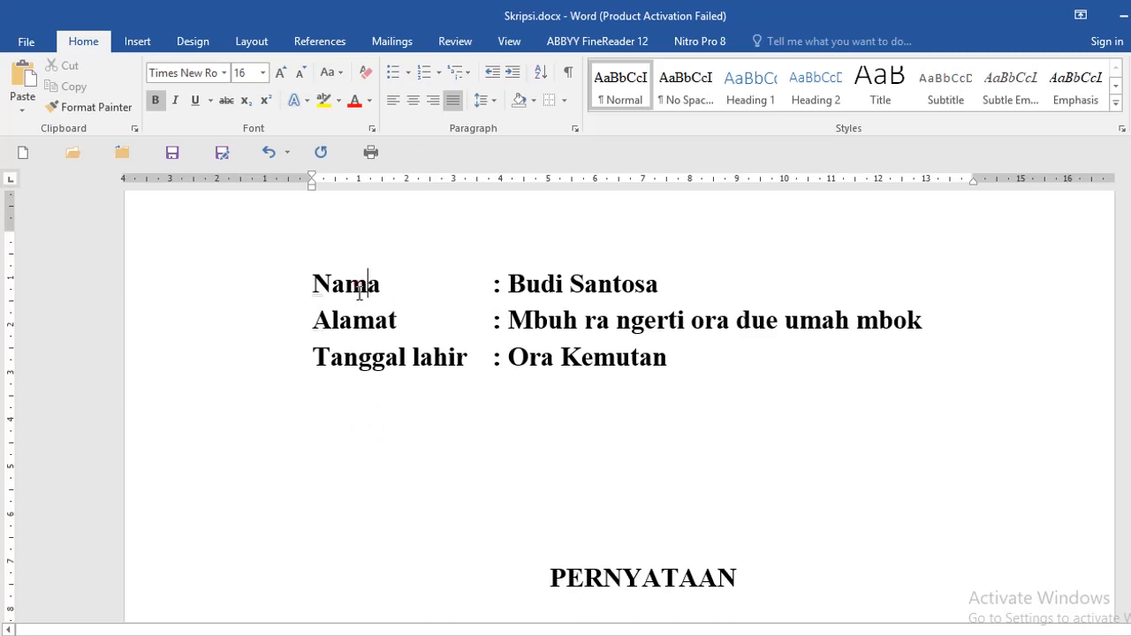
pyautogui.click(498, 289)
pyautogui.click(539, 283)
# Insert a table with three columns and one row in the blank space below the Tanggal lahir line.
pyautogui.click(335, 452)
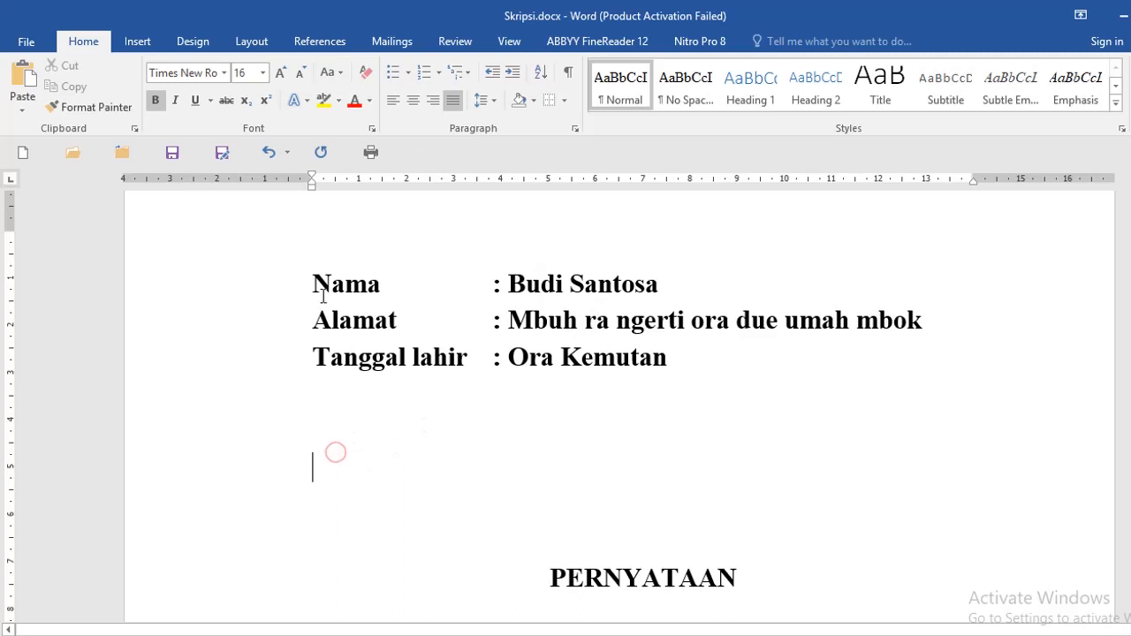
pyautogui.click(137, 42)
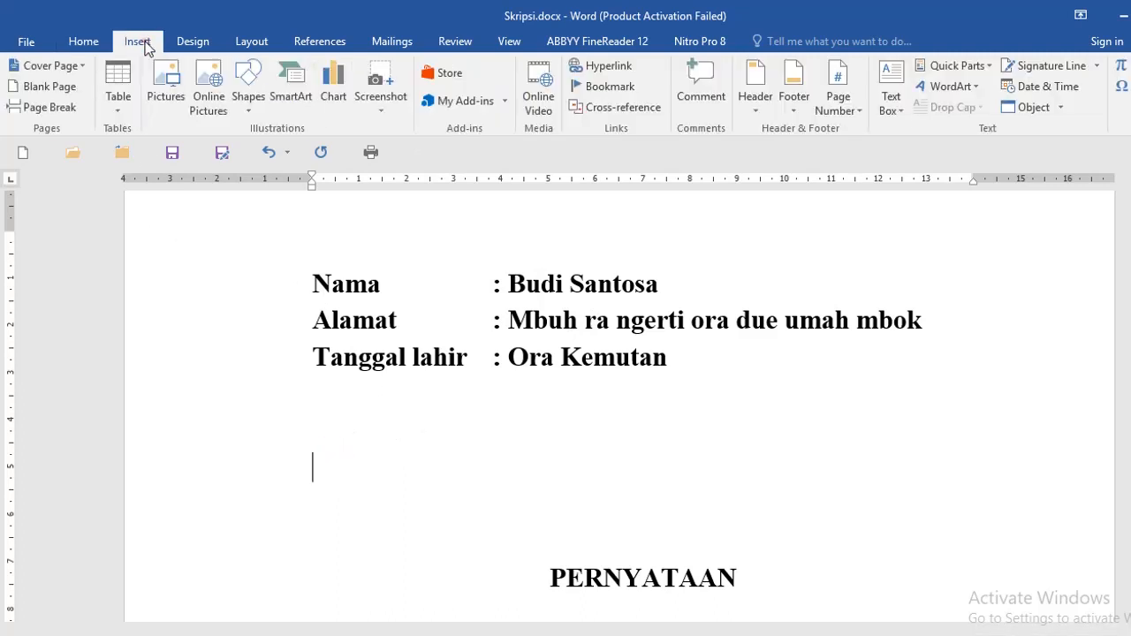
pyautogui.click(118, 84)
pyautogui.click(144, 146)
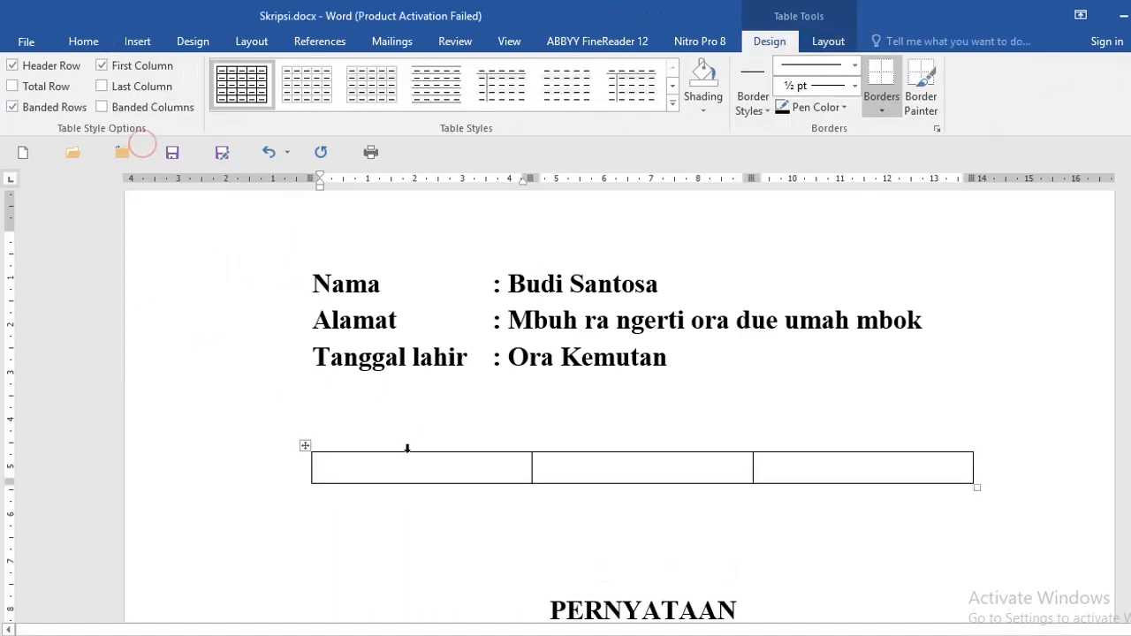
# Resize the new table's columns to about 3.5 cm, 0.5 cm and 9.8 cm, leaving a narrow middle column for the colons.
pyautogui.click(407, 451)
pyautogui.click(407, 461)
pyautogui.moveTo(526, 177); pyautogui.dragTo(477, 178)
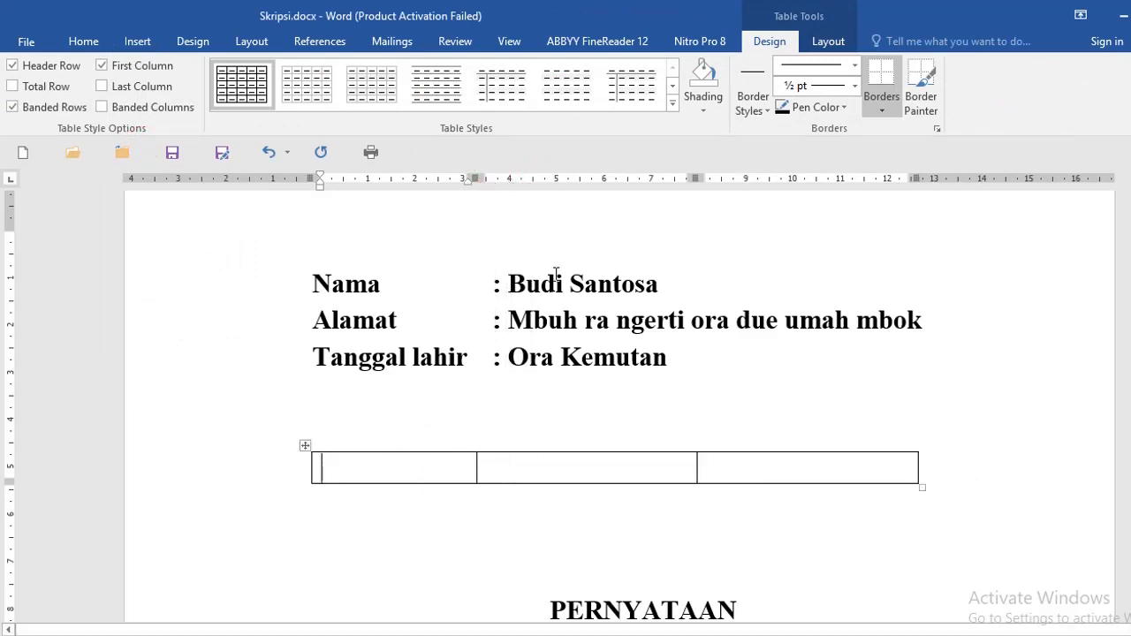
pyautogui.moveTo(696, 178)
pyautogui.mouseDown()
pyautogui.moveTo(462, 226)
pyautogui.moveTo(501, 228)
pyautogui.mouseUp()
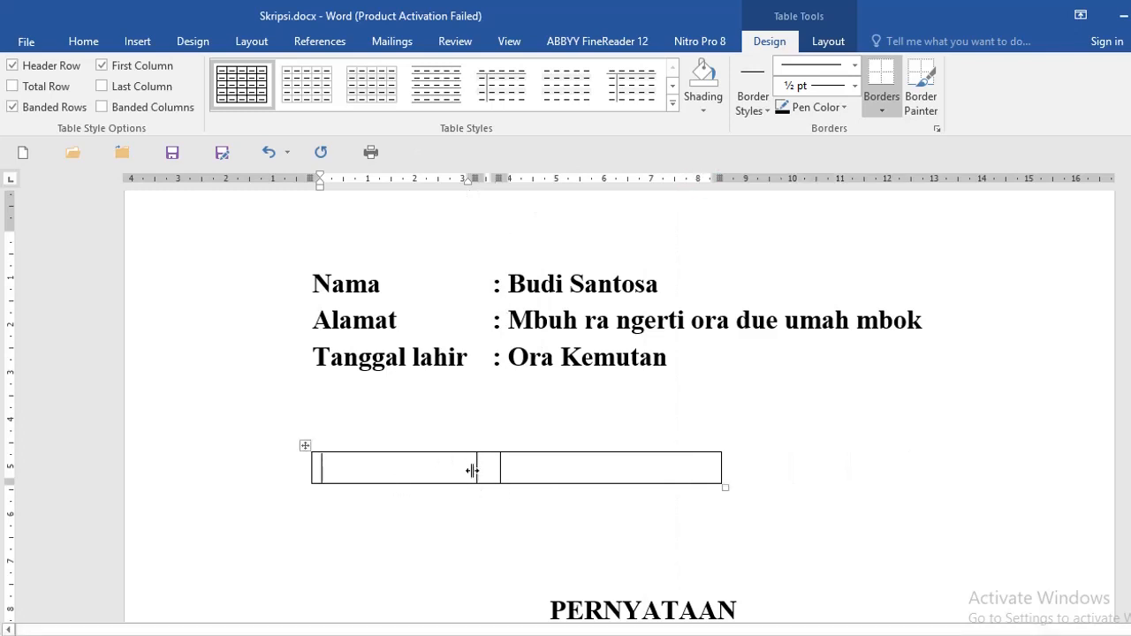
pyautogui.click(434, 466)
pyautogui.click(539, 473)
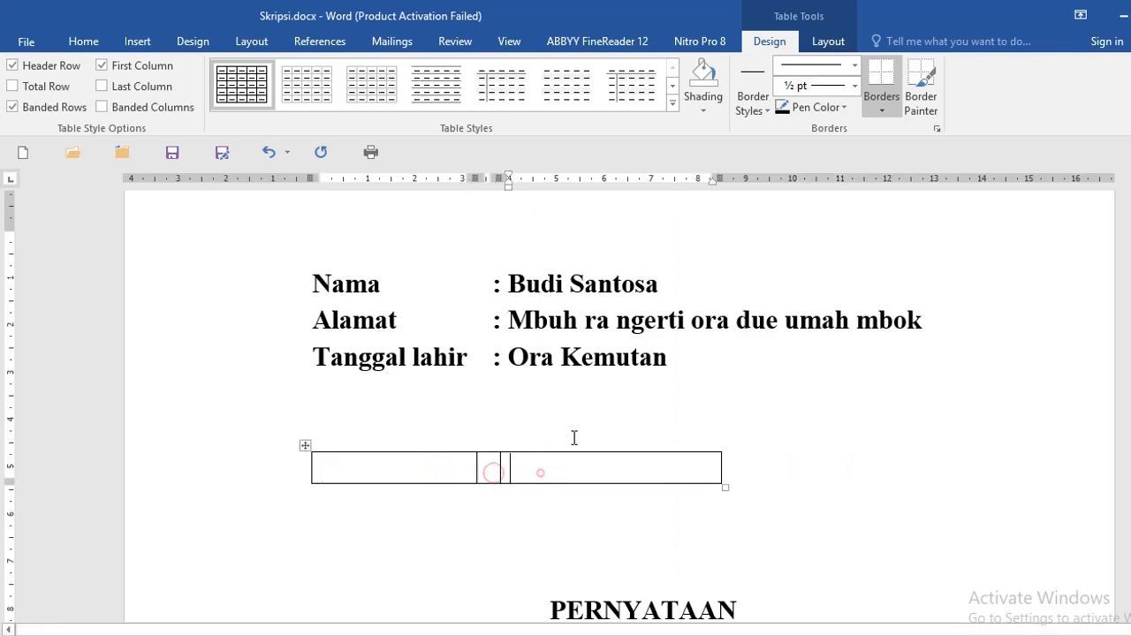
pyautogui.moveTo(716, 180)
pyautogui.mouseDown()
pyautogui.moveTo(733, 169)
pyautogui.moveTo(961, 177)
pyautogui.mouseUp()
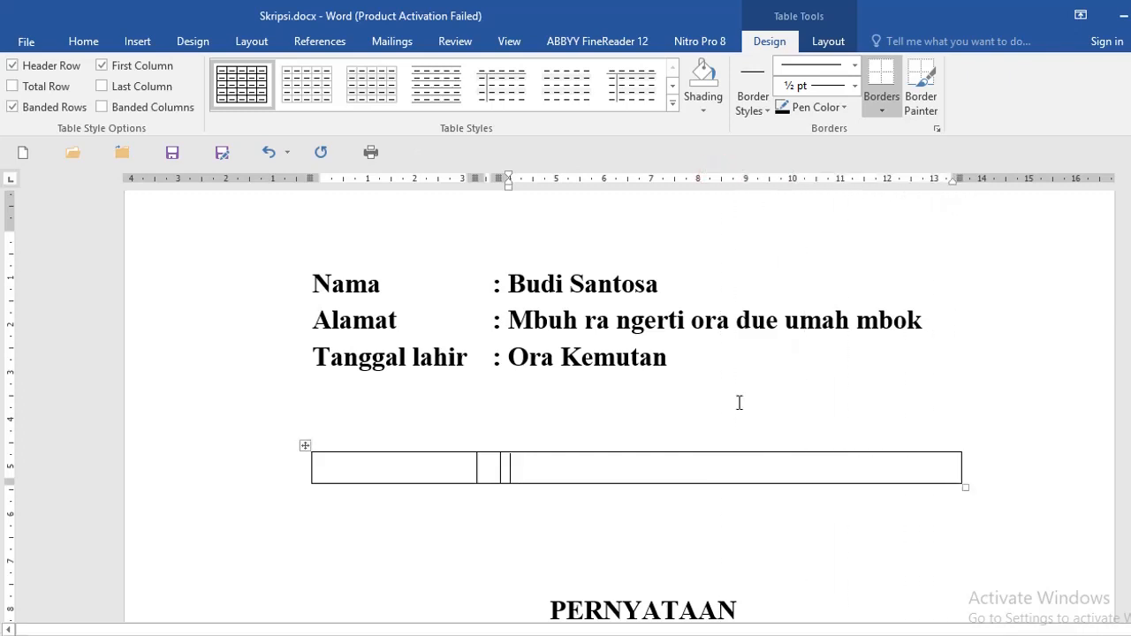
# Fill the table with Nama, a colon, and in the third column the person's name, Mbu ra ngerti and Ora kemutan on separate lines.
pyautogui.click(404, 470)
pyautogui.write('Nama')
pyautogui.press('Tab')
pyautogui.write(':')
pyautogui.press('Tab')
pyautogui.write('Budi s')
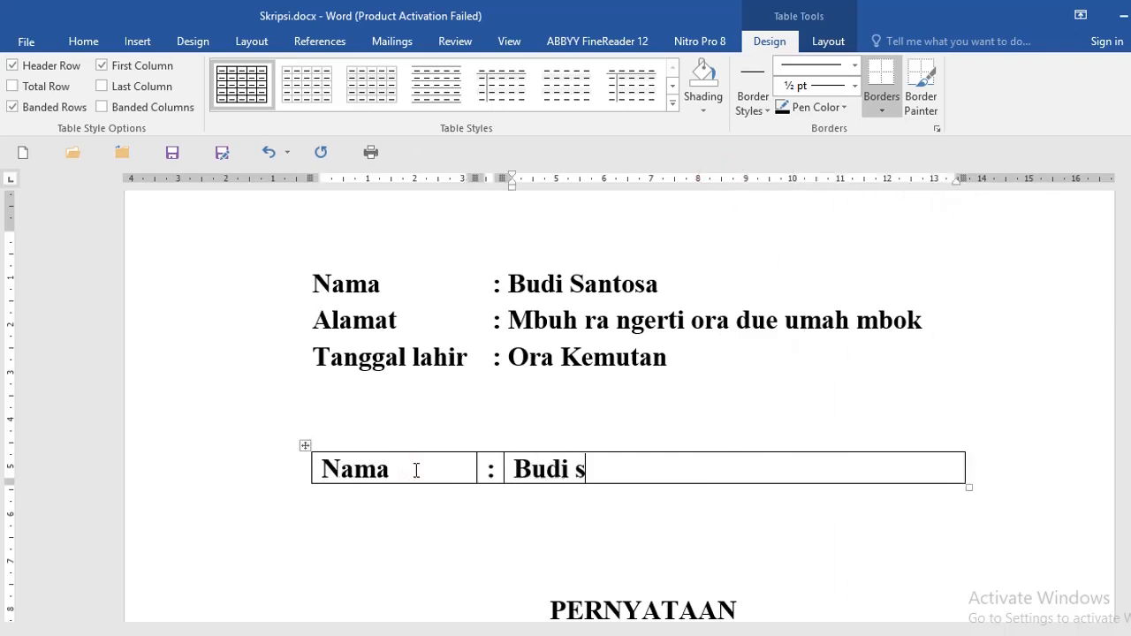
pyautogui.write('antosa Mbu ra ngerti Ora kemutan')
# Add the labels Alamat and Tanggal lahir on separate lines below Nama in the first column.
pyautogui.click(416, 469)
pyautogui.press('Return')
pyautogui.write('Alamat Tanggal lahir')
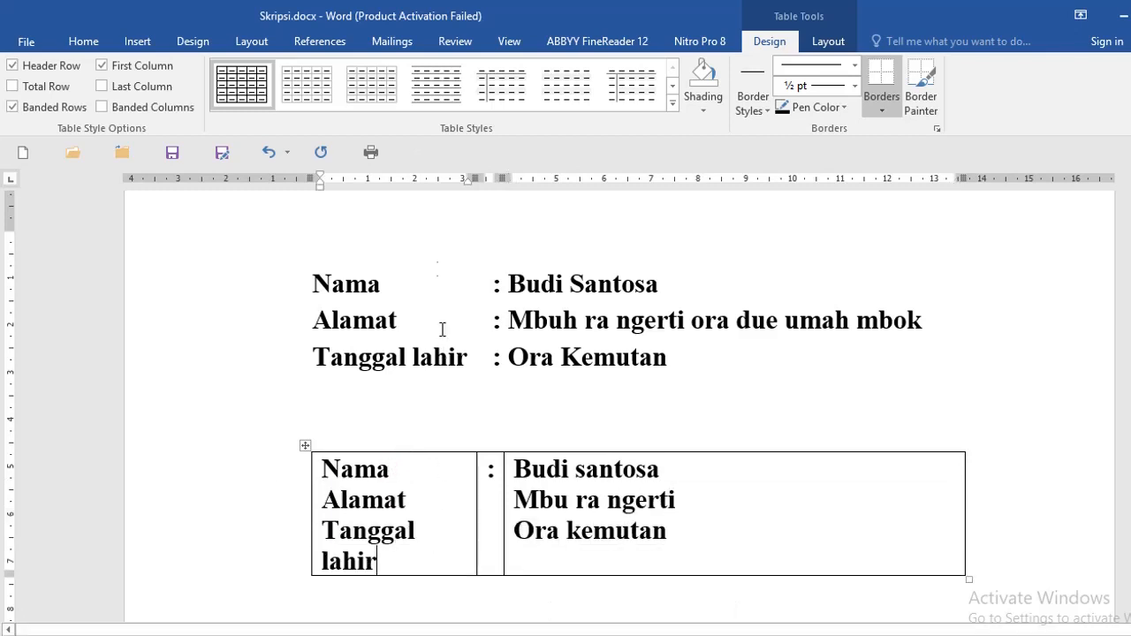
# Widen the table's first column to about 4 cm so that Tanggal lahir fits on one line.
pyautogui.moveTo(469, 177); pyautogui.dragTo(499, 177)
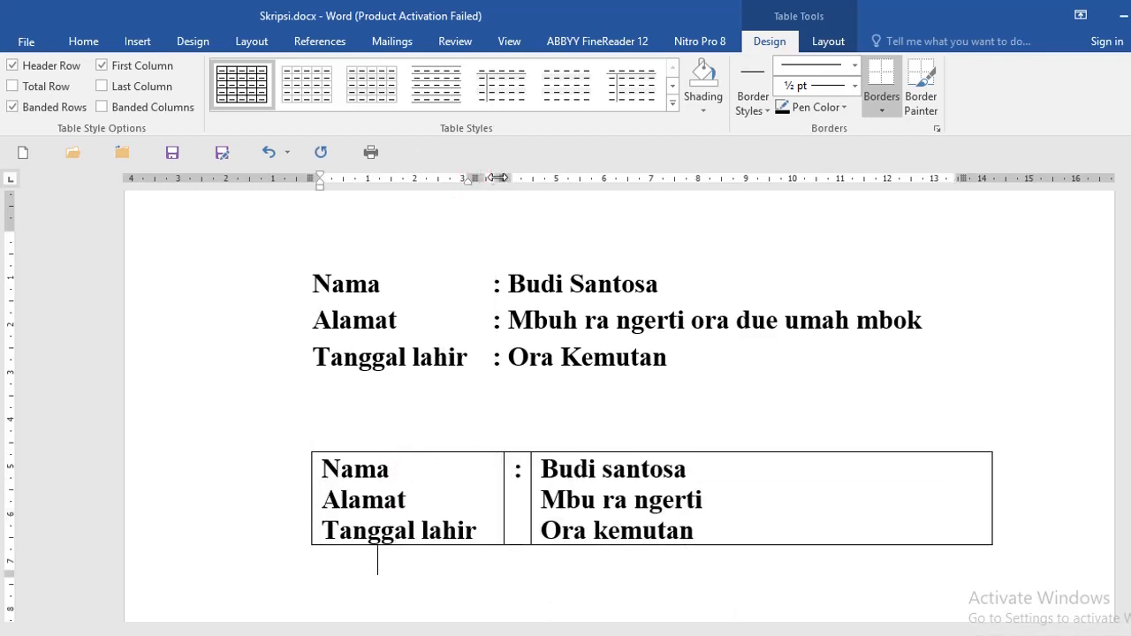
pyautogui.click(359, 404)
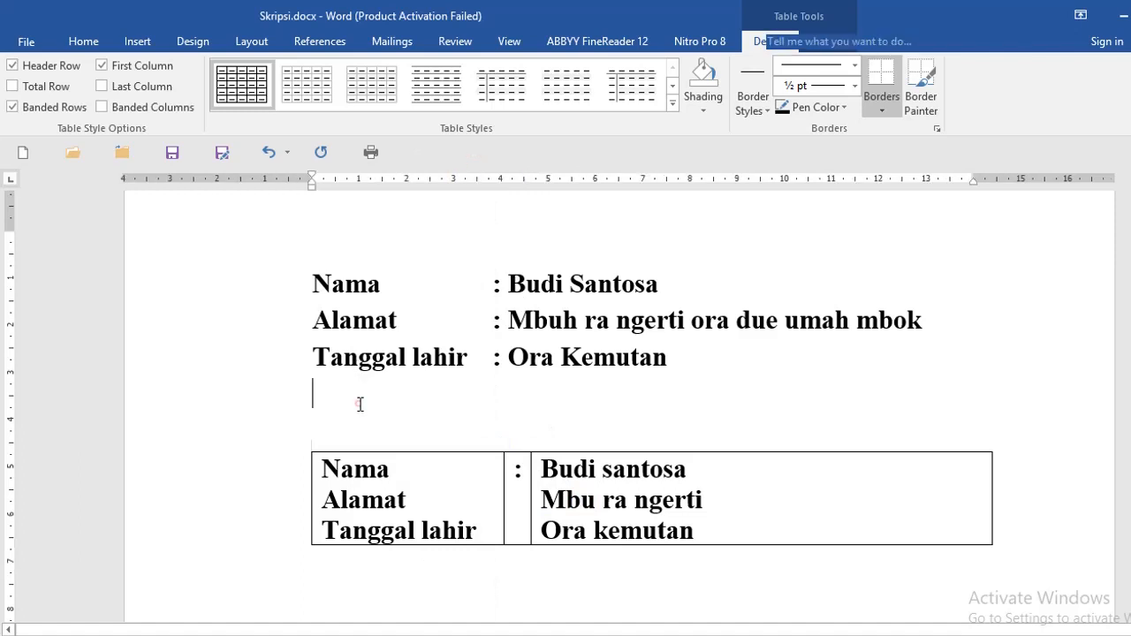
pyautogui.scroll(-3, 388, 414)
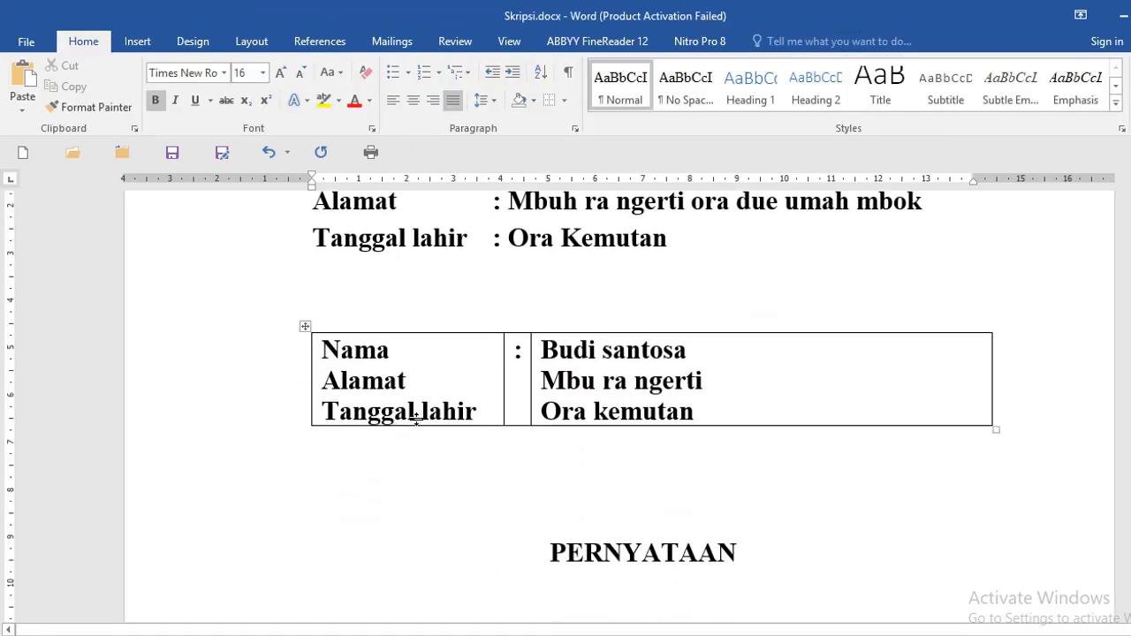
pyautogui.scroll(1, 397, 368)
pyautogui.click(360, 347)
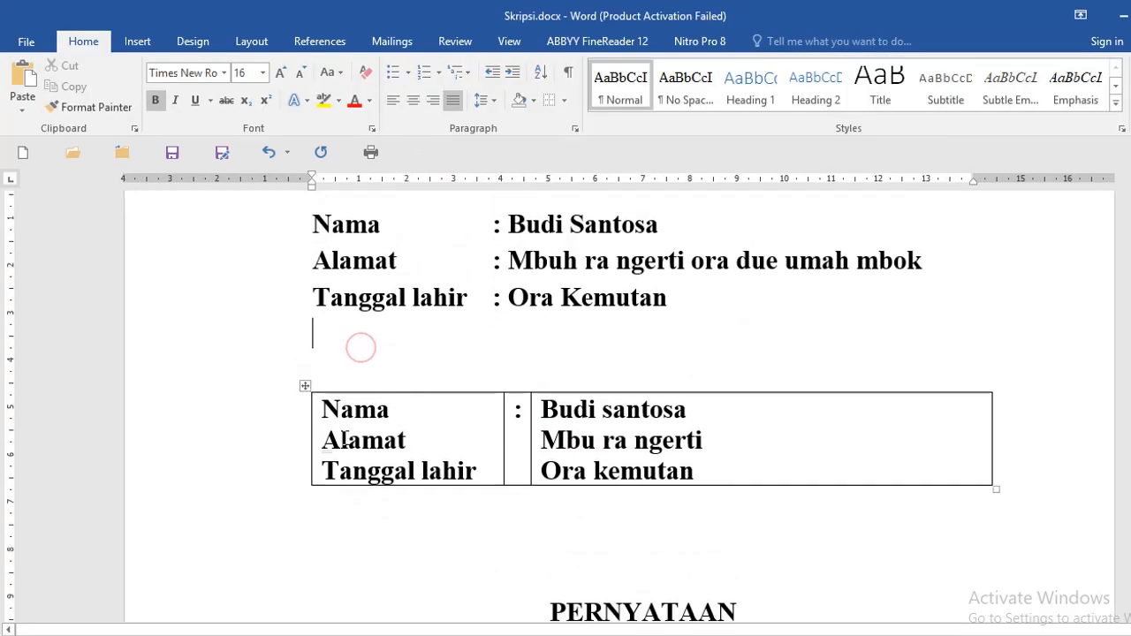
# Add colons in the middle column beside Alamat and Tanggal lahir.
pyautogui.click(523, 440)
pyautogui.write(':')
pyautogui.press('Down')
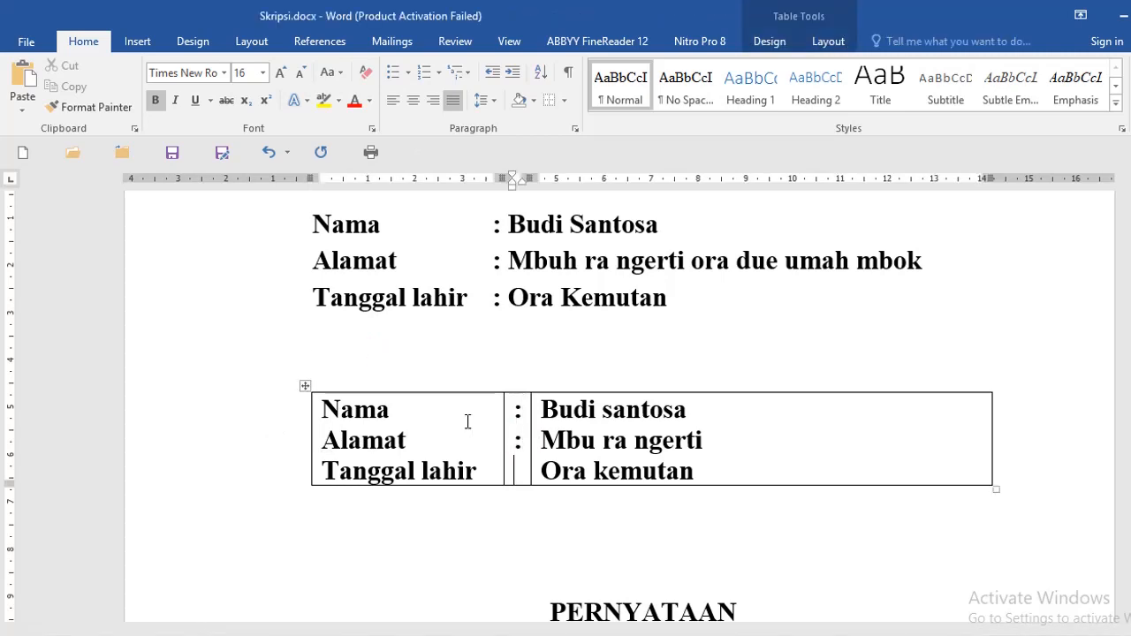
pyautogui.write(':')
pyautogui.click(399, 343)
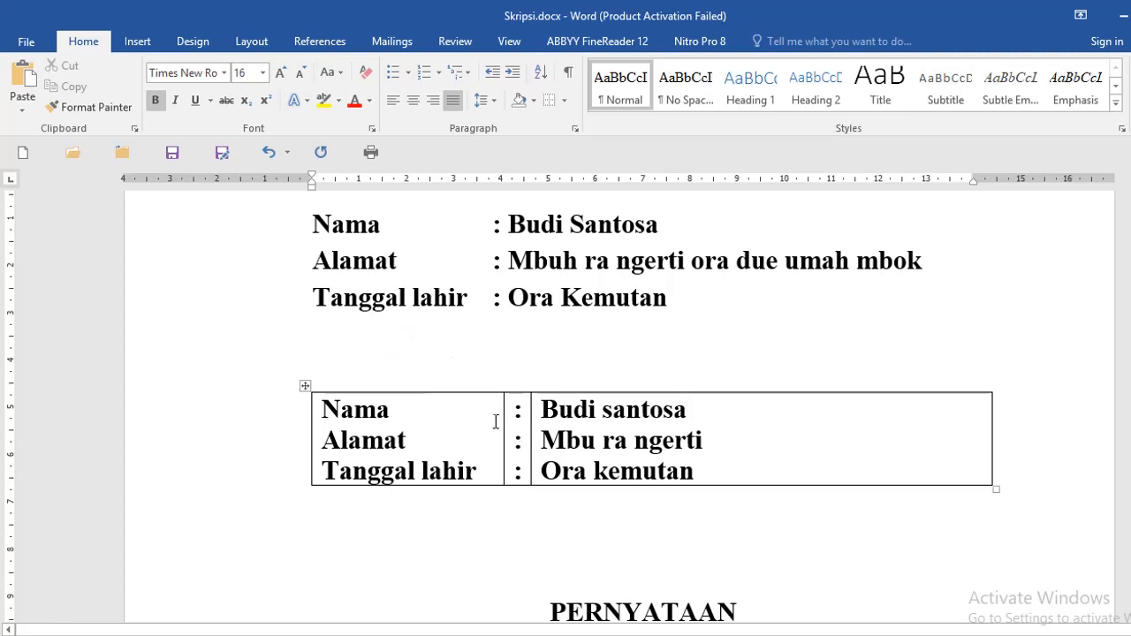
# Remove all borders from the personal-data table with No Border.
pyautogui.click(193, 448)
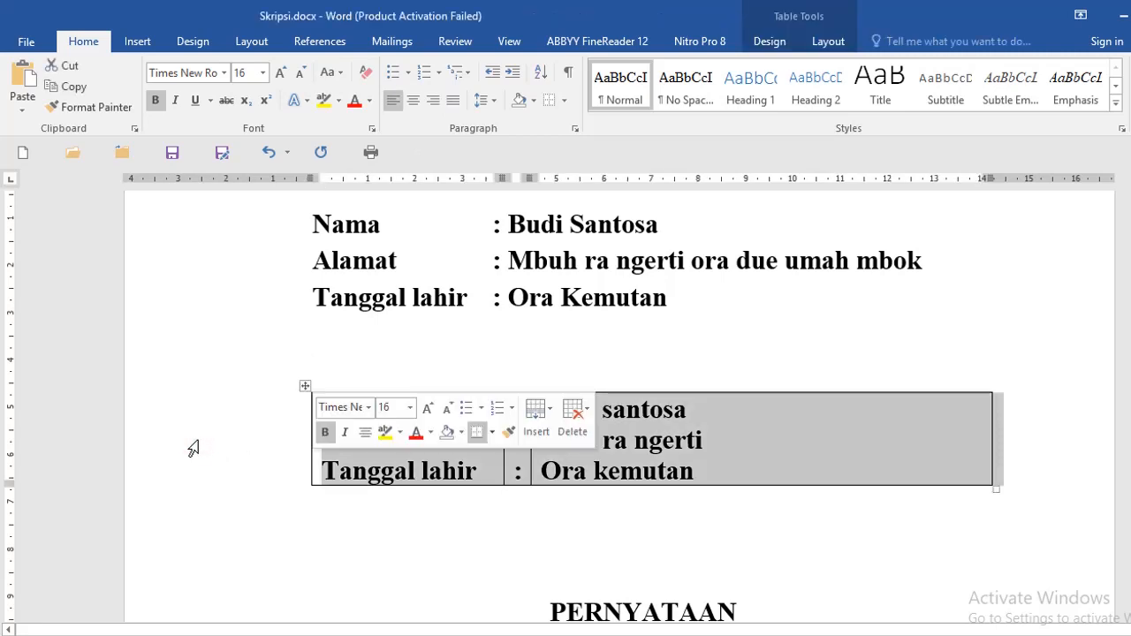
pyautogui.click(564, 101)
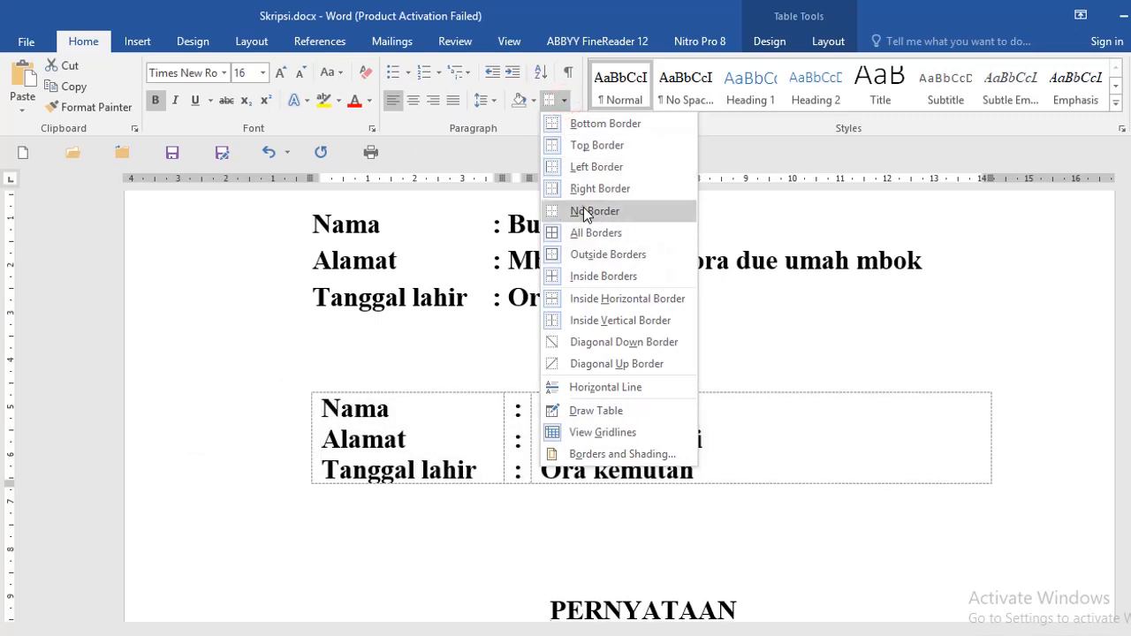
pyautogui.click(583, 208)
pyautogui.click(482, 516)
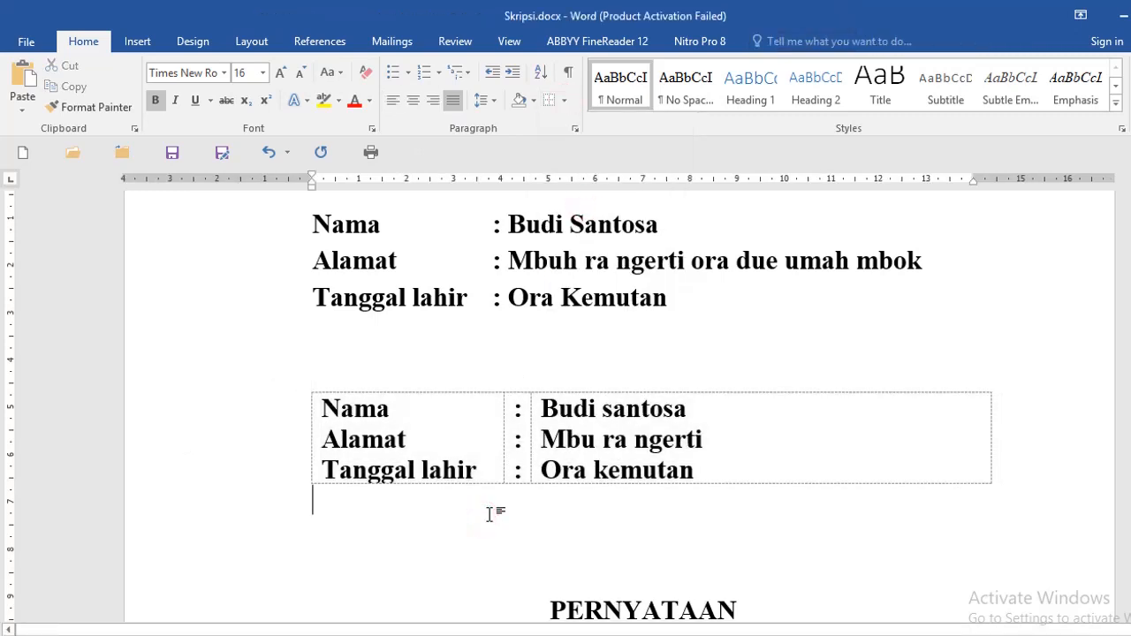